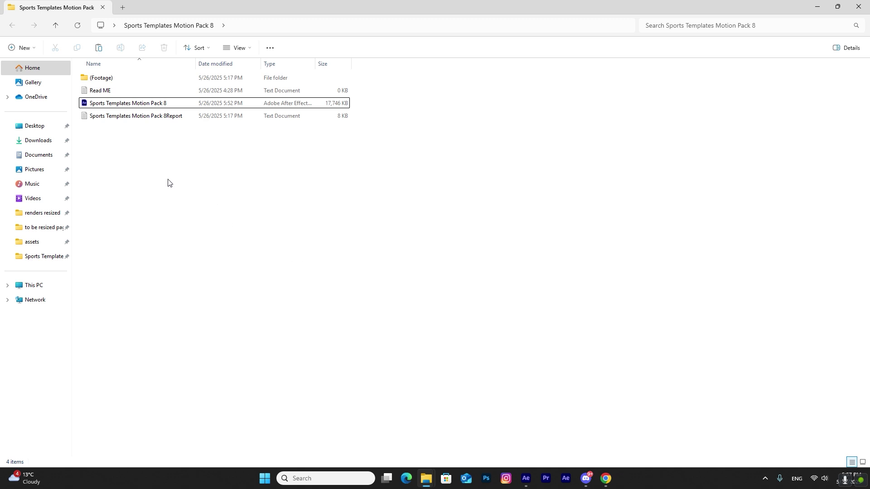
Switch to After Effects and change the workspace to Essential Graphics
{"action": "left_click", "coordinate": [104, 95]}
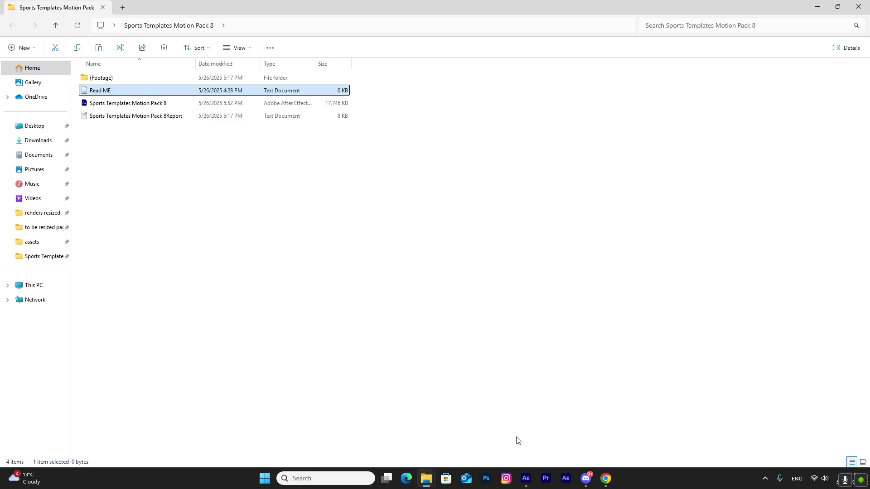
{"action": "left_click", "coordinate": [525, 477]}
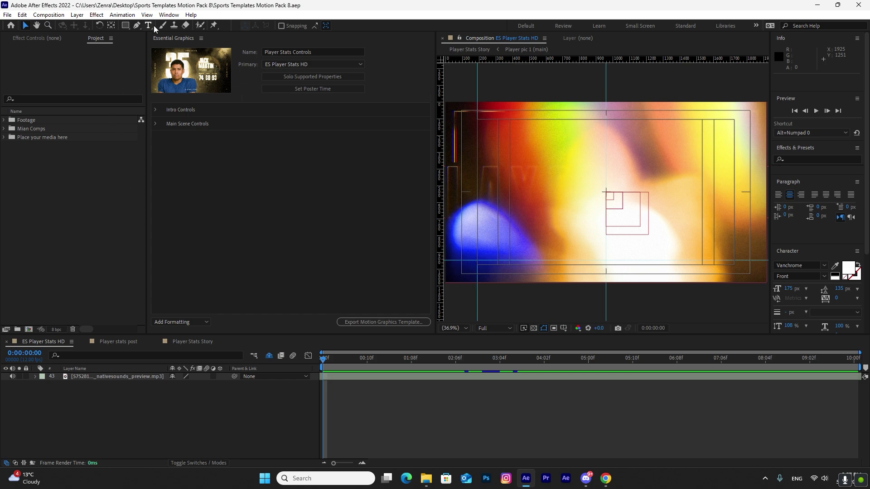
{"action": "left_click", "coordinate": [164, 16]}
{"action": "left_click", "coordinate": [164, 16]}
{"action": "left_click", "coordinate": [168, 15]}
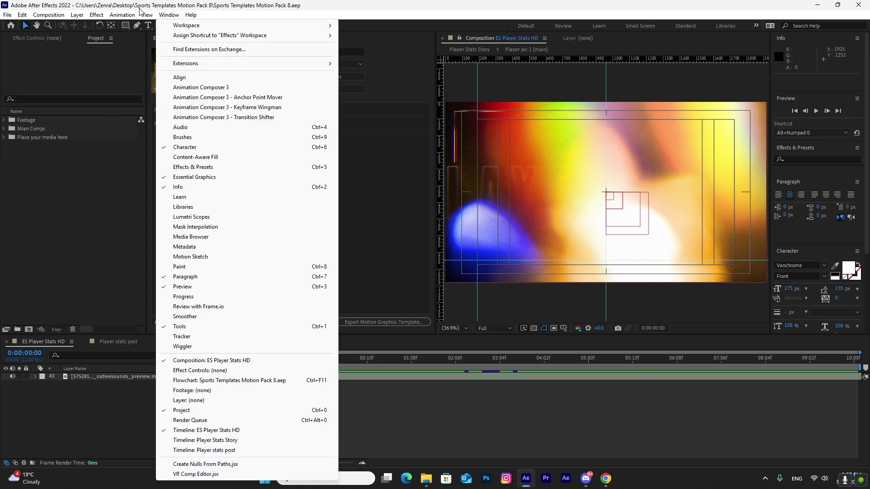
{"action": "mouse_move", "coordinate": [177, 25]}
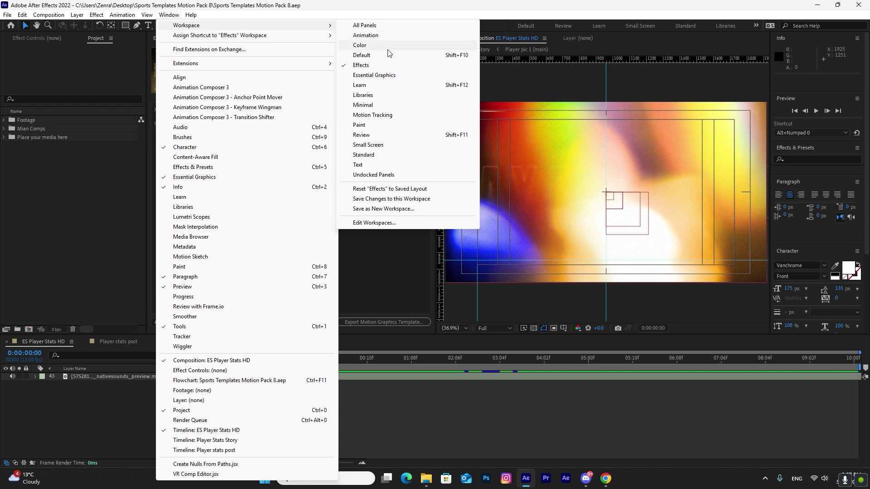
{"action": "left_click", "coordinate": [389, 76]}
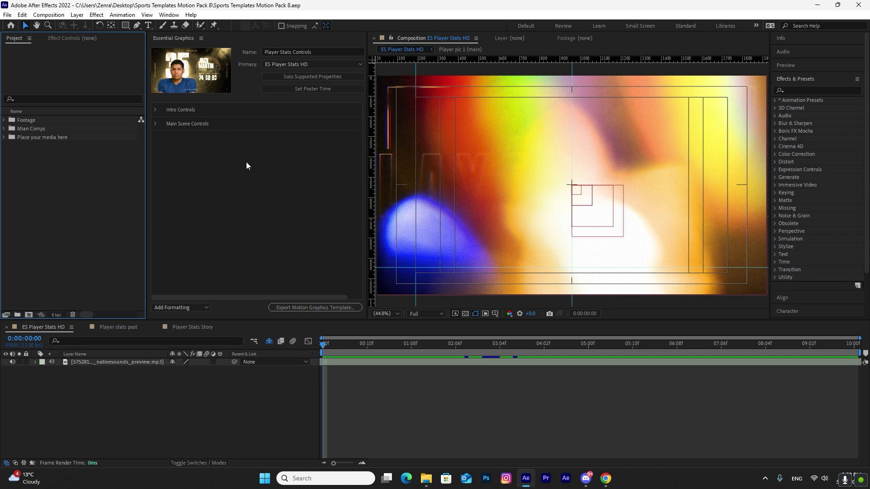
Choose ES Player Stats HD as the primary composition in Essential Graphics
{"action": "left_click", "coordinate": [289, 64]}
{"action": "left_click", "coordinate": [290, 64]}
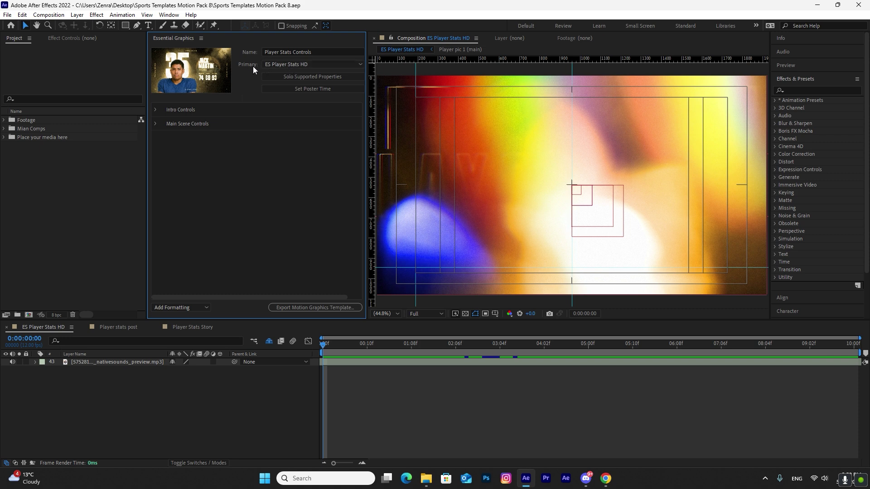
{"action": "left_click", "coordinate": [294, 63]}
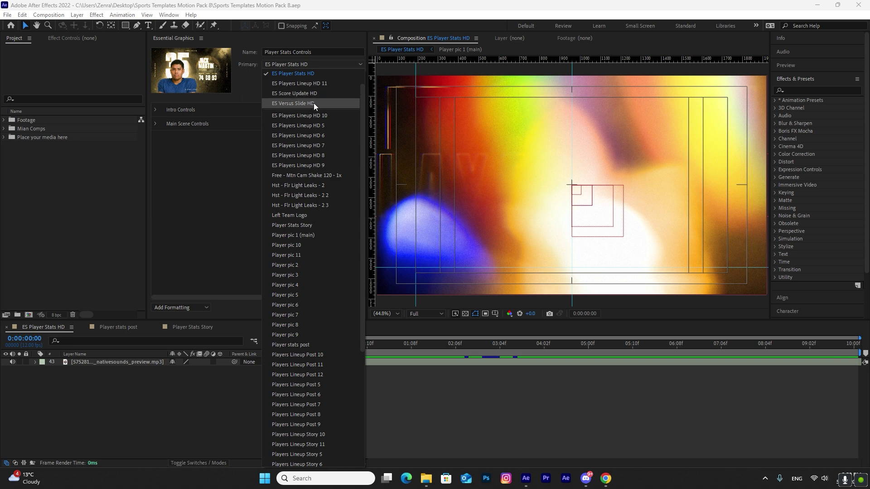
{"action": "left_click", "coordinate": [241, 131]}
{"action": "left_click", "coordinate": [289, 64]}
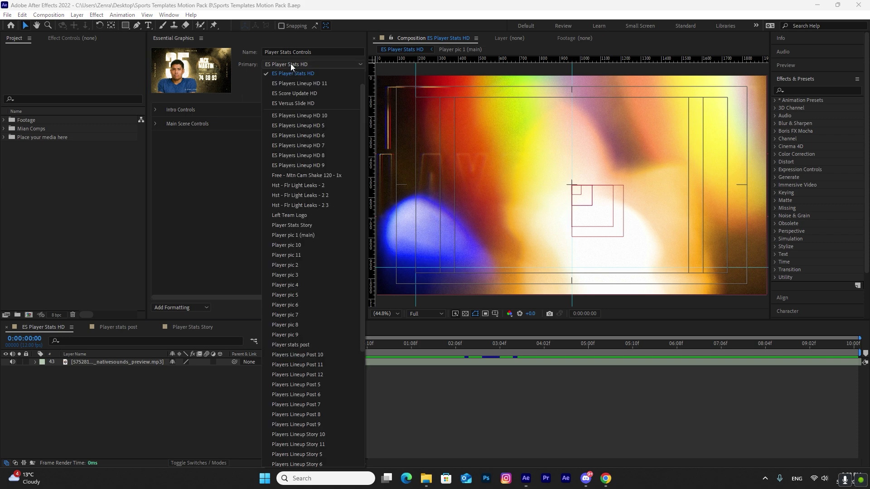
{"action": "left_click", "coordinate": [302, 74]}
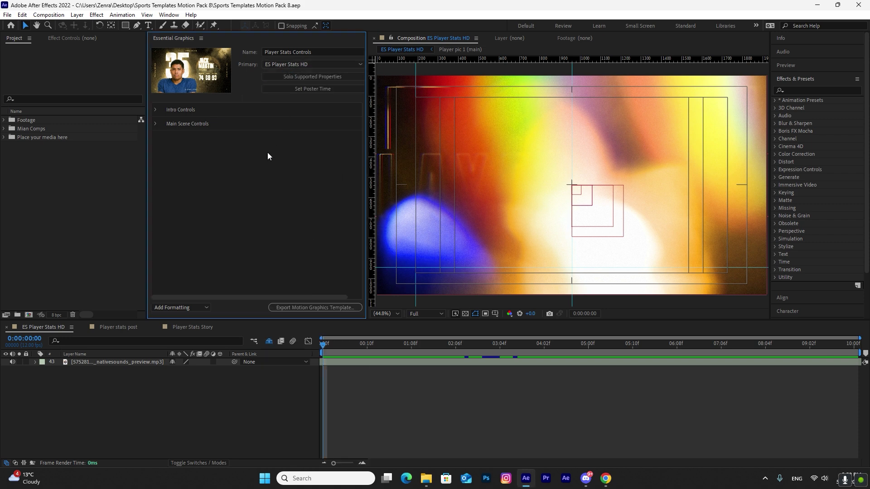
Expand the Mian Comps and Player Stats folders and open the HD, post and story player stats compositions
{"action": "left_click", "coordinate": [4, 129]}
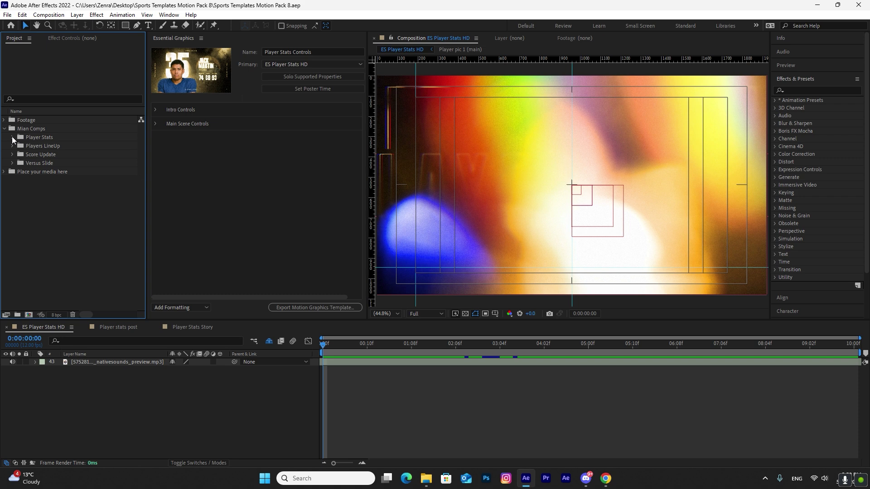
{"action": "left_click", "coordinate": [13, 137]}
{"action": "left_click", "coordinate": [56, 146]}
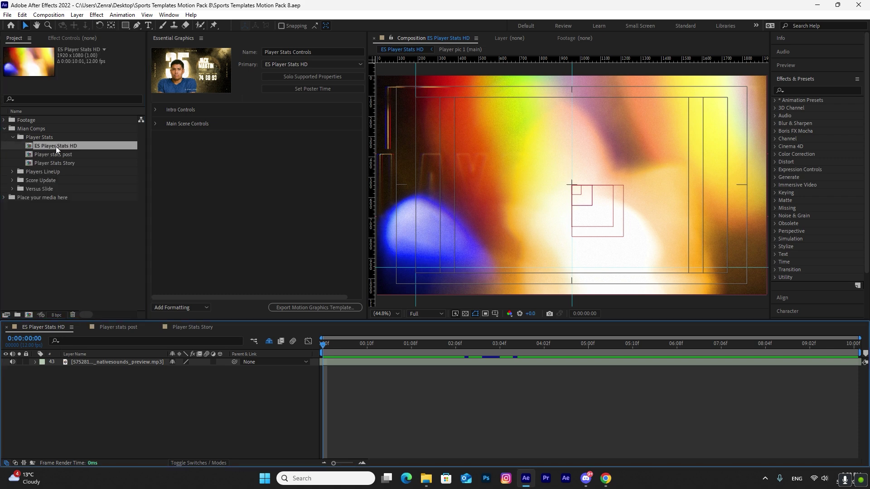
{"action": "double_click", "coordinate": [53, 153]}
{"action": "double_click", "coordinate": [59, 162]}
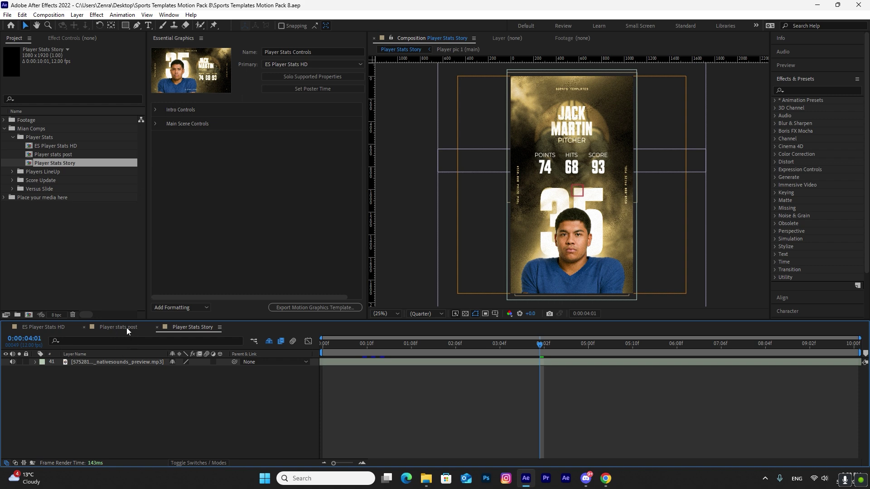
Show the ES Player Stats HD composition at 0:00:00:07 and collapse the Player Stats folder
{"action": "left_click", "coordinate": [126, 328]}
{"action": "left_click", "coordinate": [40, 324]}
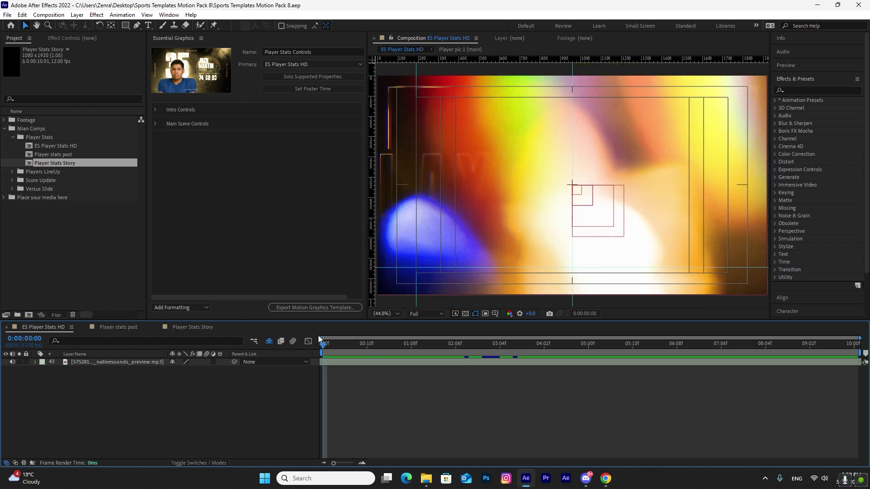
{"action": "left_click_drag", "start_coordinate": [326, 347], "coordinate": [352, 343]}
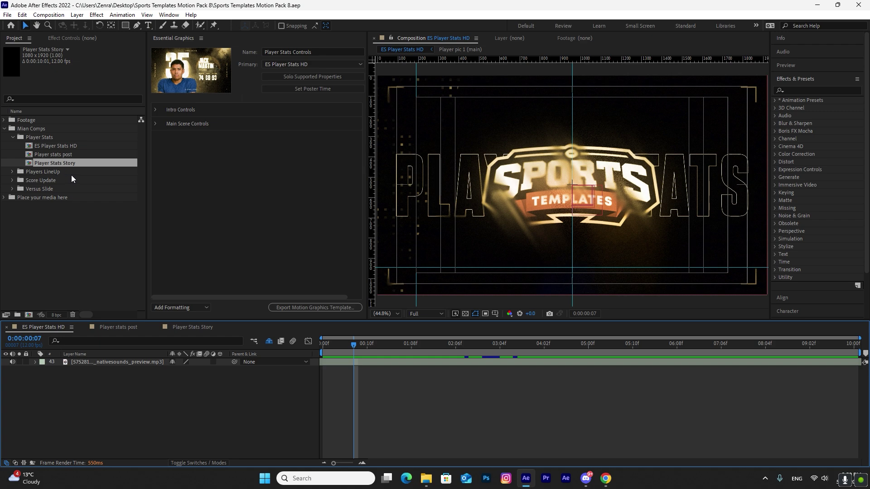
{"action": "left_click_drag", "start_coordinate": [338, 344], "coordinate": [355, 375]}
{"action": "left_click", "coordinate": [13, 138]}
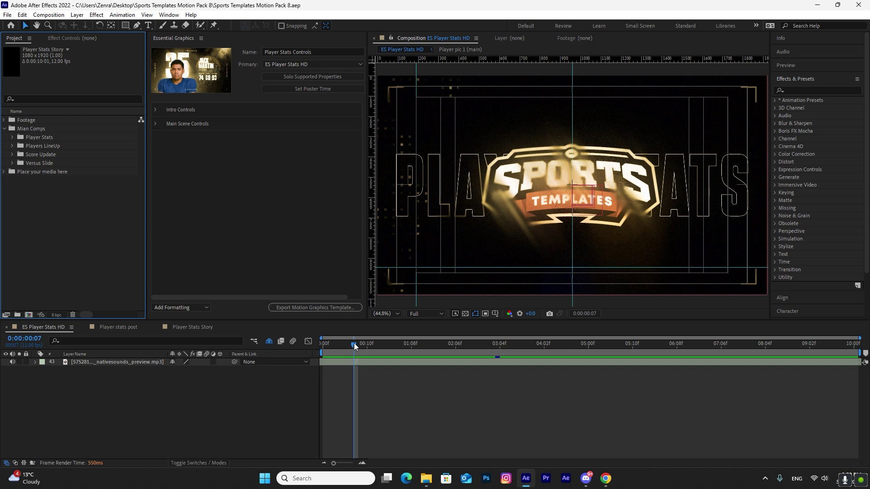
{"action": "mouse_move", "coordinate": [355, 344]}
{"action": "left_mouse_down"}
{"action": "mouse_move", "coordinate": [343, 346]}
{"action": "mouse_move", "coordinate": [363, 351]}
{"action": "mouse_move", "coordinate": [356, 357]}
{"action": "left_mouse_up"}
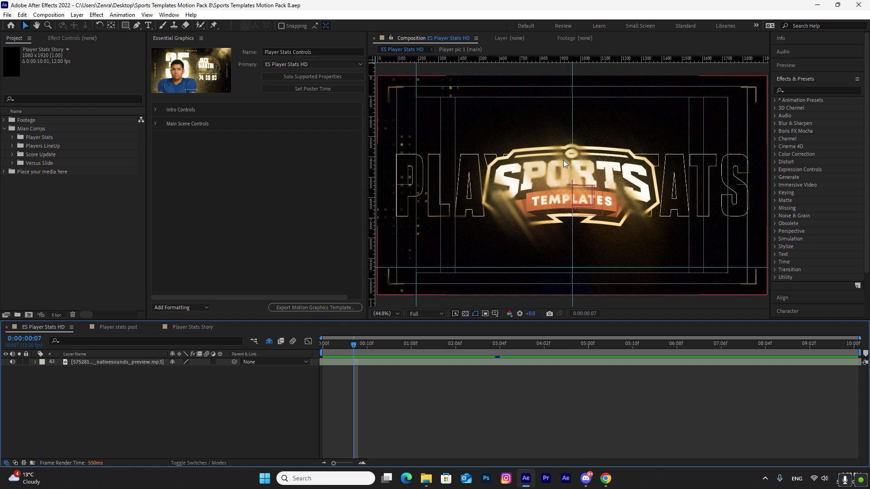
Open the opening logo composition from Place your media here and import the LoDi-Wizard soccer mascot PNG from the assets folder
{"action": "left_click", "coordinate": [4, 171]}
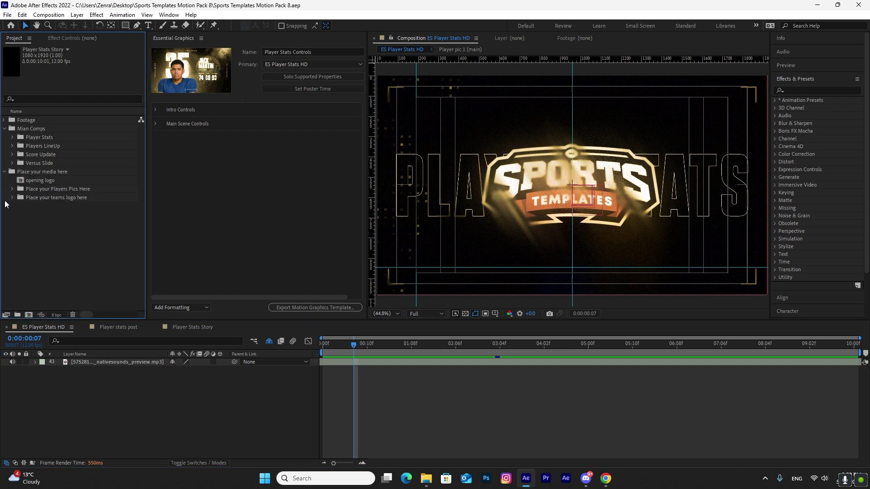
{"action": "double_click", "coordinate": [41, 181]}
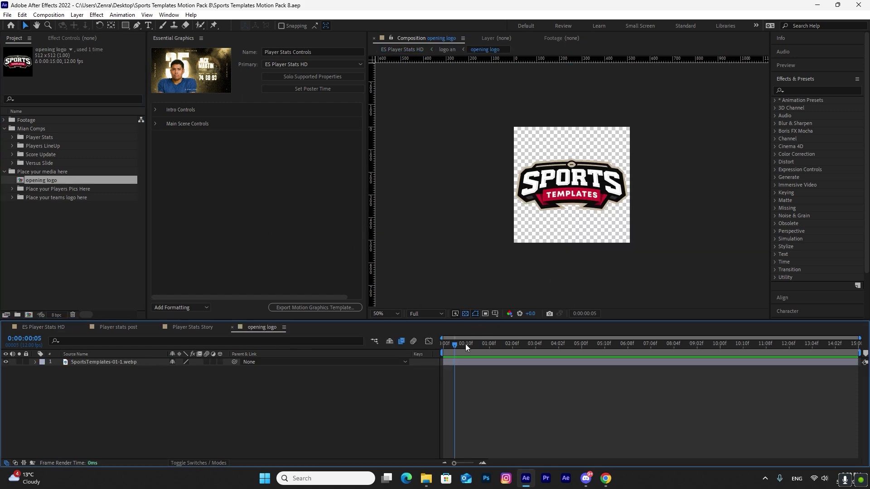
{"action": "double_click", "coordinate": [29, 227]}
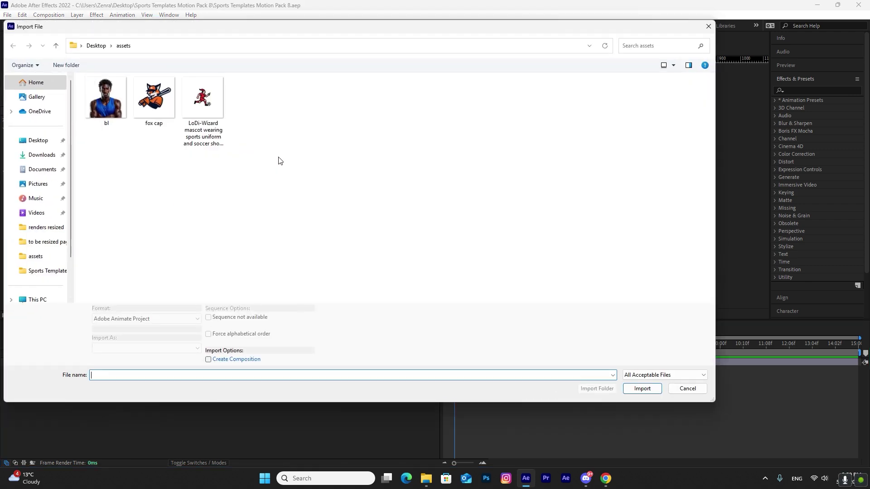
{"action": "left_click", "coordinate": [217, 95]}
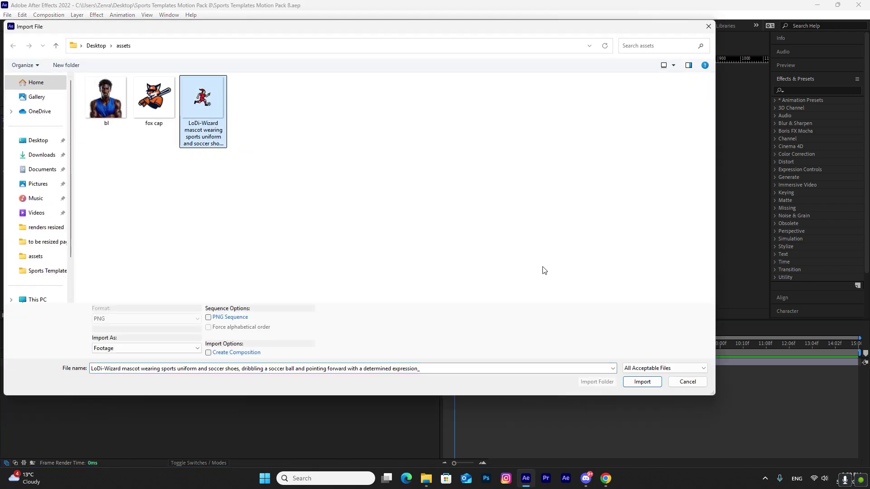
{"action": "left_click", "coordinate": [642, 388]}
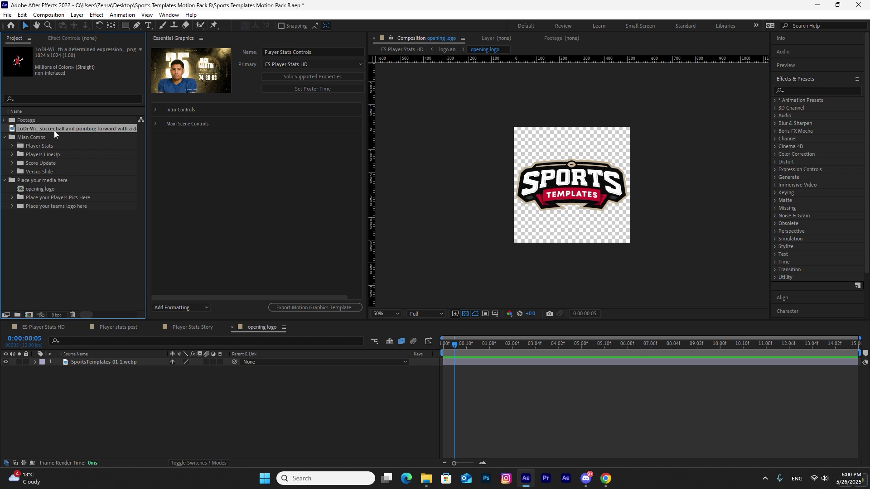
Add the imported mascot image as the uppermost layer of the opening logo composition and hide the SportsTemplates-01-1.webp layer
{"action": "left_click_drag", "start_coordinate": [58, 129], "coordinate": [81, 365]}
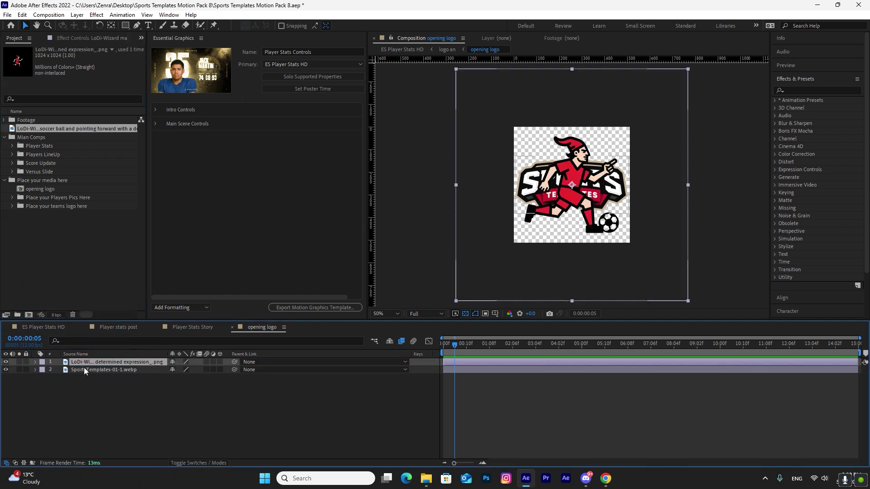
{"action": "left_click", "coordinate": [6, 370]}
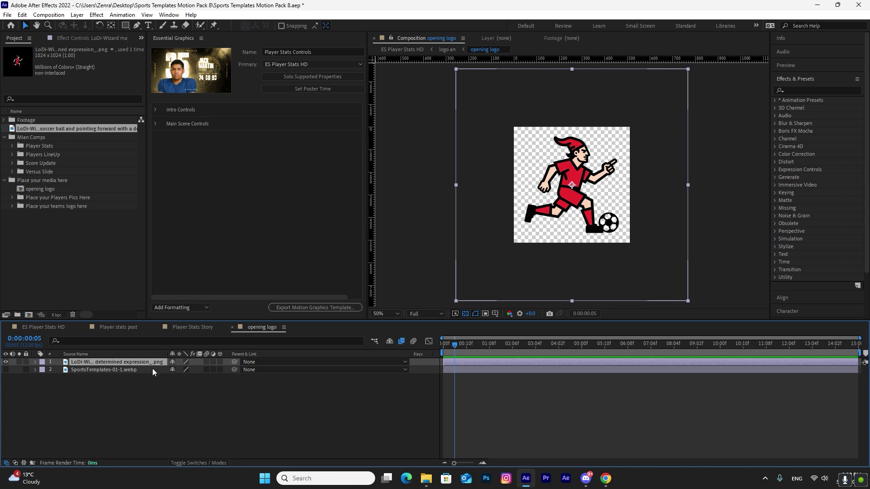
{"action": "left_click", "coordinate": [140, 400]}
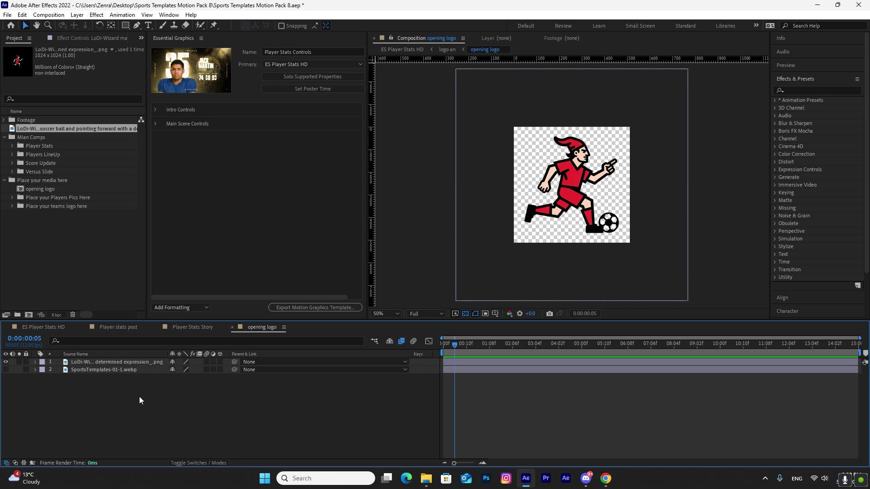
Close the opening logo composition and check the new logo in the Player stats post and ES Player Stats HD compositions
{"action": "left_click", "coordinate": [232, 327]}
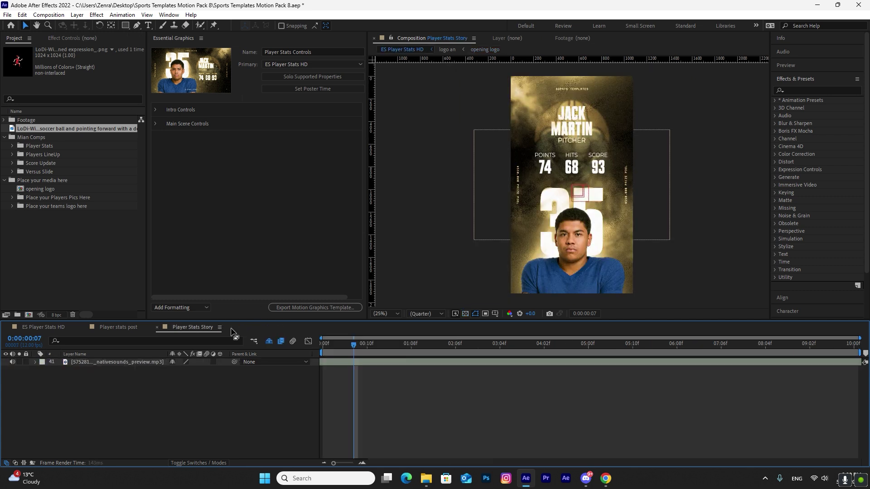
{"action": "left_click", "coordinate": [55, 327]}
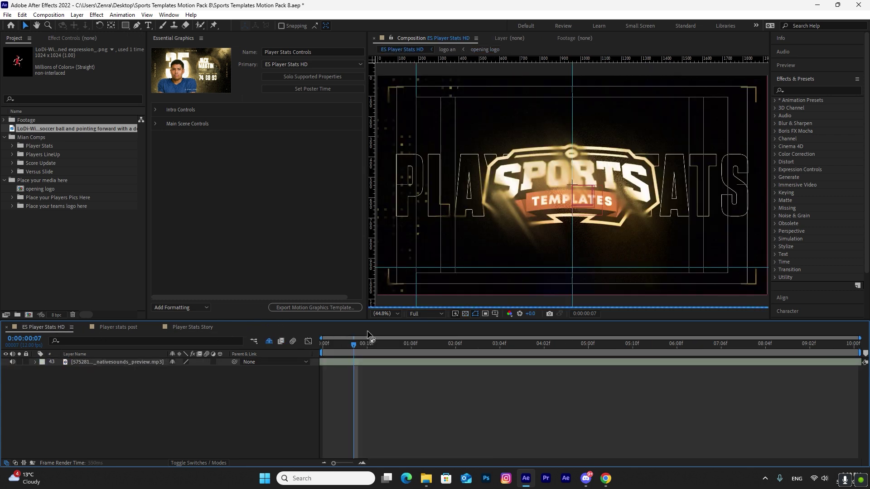
{"action": "left_click", "coordinate": [119, 327]}
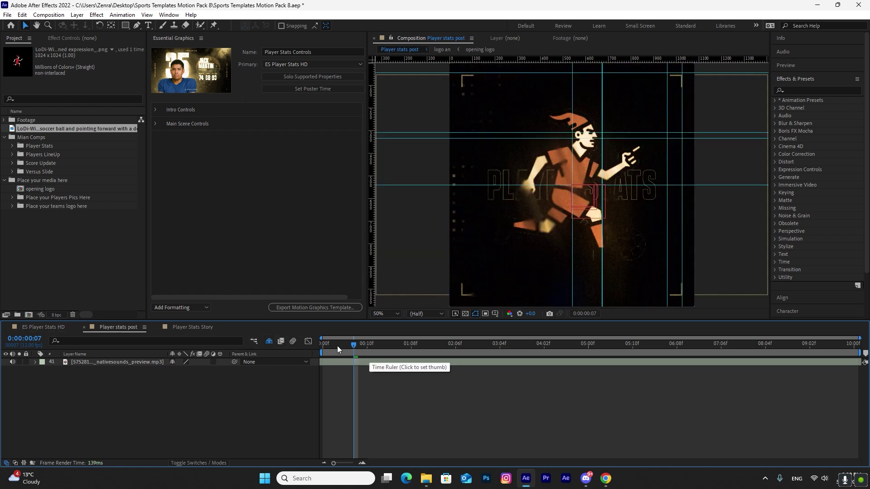
{"action": "left_click", "coordinate": [53, 325]}
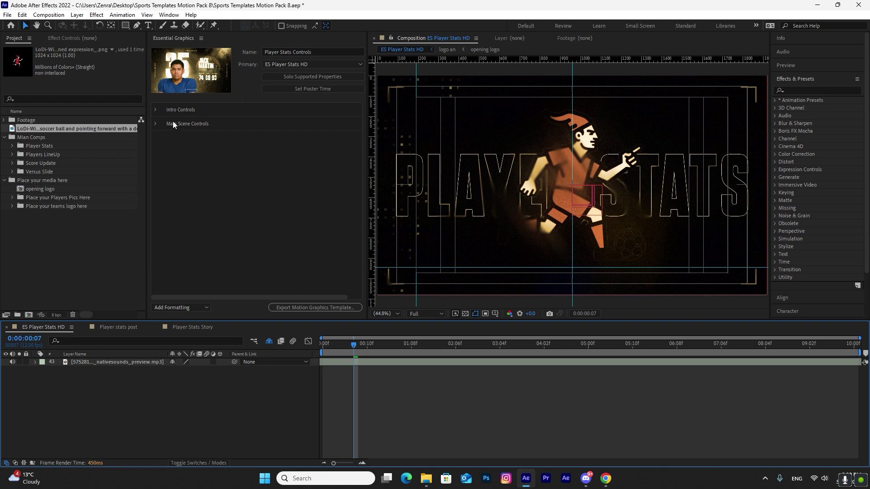
Expand the Intro Controls and change the intro light color to pink
{"action": "left_click", "coordinate": [245, 192]}
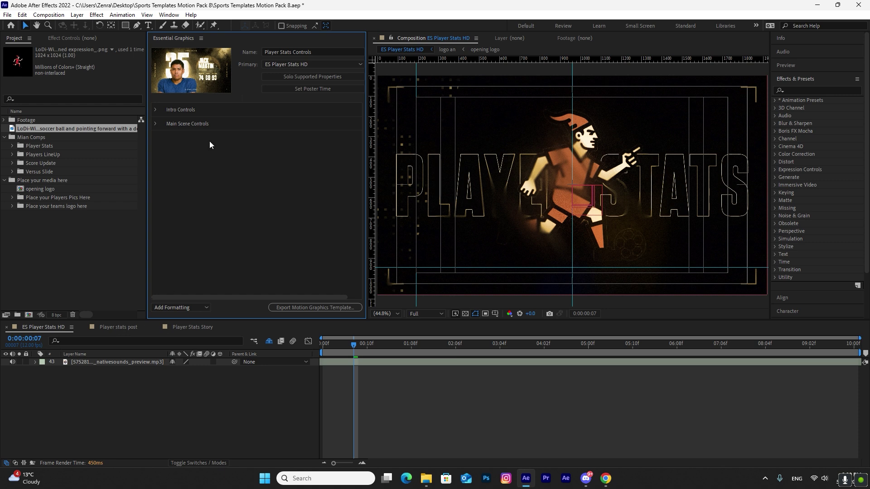
{"action": "left_click", "coordinate": [155, 110]}
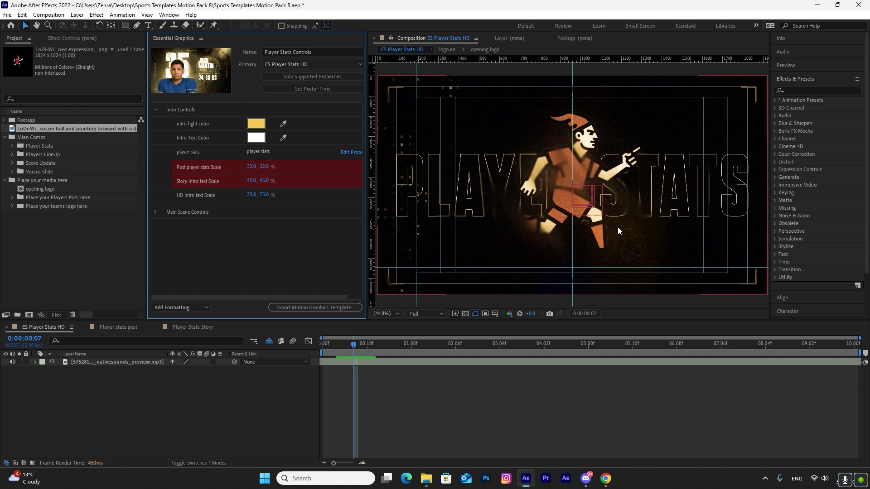
{"action": "left_click", "coordinate": [260, 123]}
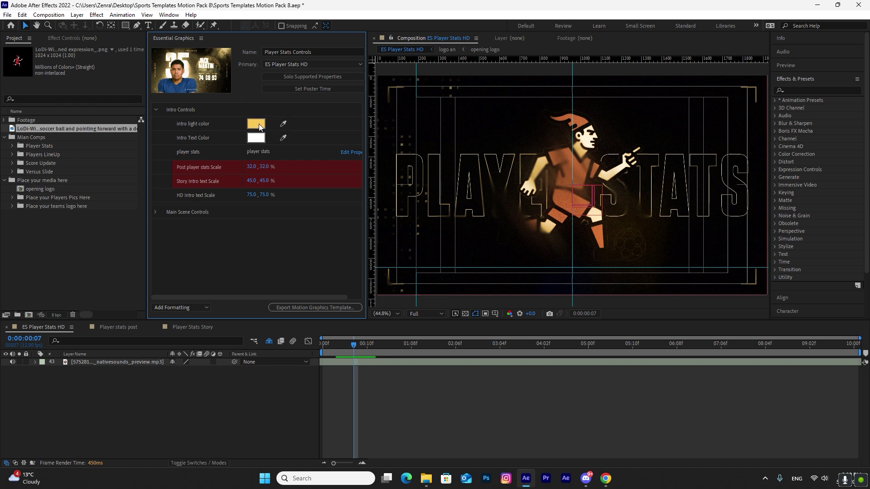
{"action": "left_click", "coordinate": [746, 285]}
{"action": "left_click_drag", "start_coordinate": [693, 283], "coordinate": [690, 275]}
{"action": "left_click", "coordinate": [820, 282]}
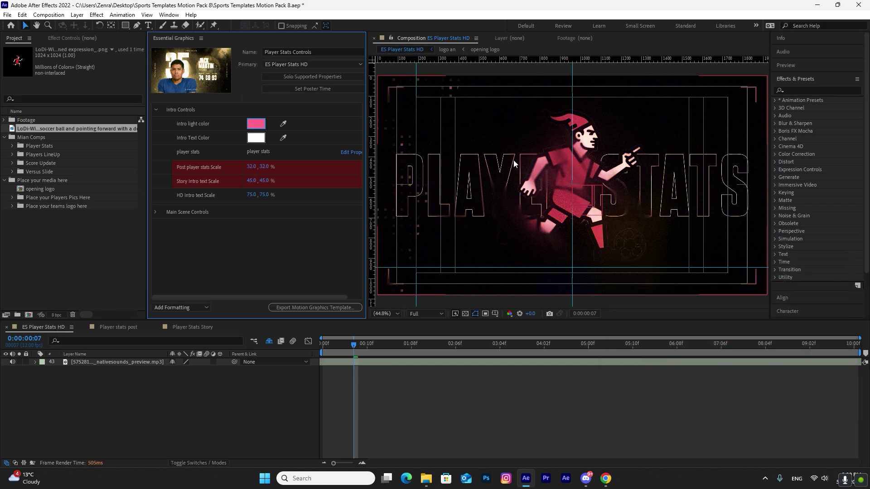
Set the Intro Text Color to light yellow, FFDB7B
{"action": "left_click", "coordinate": [259, 140]}
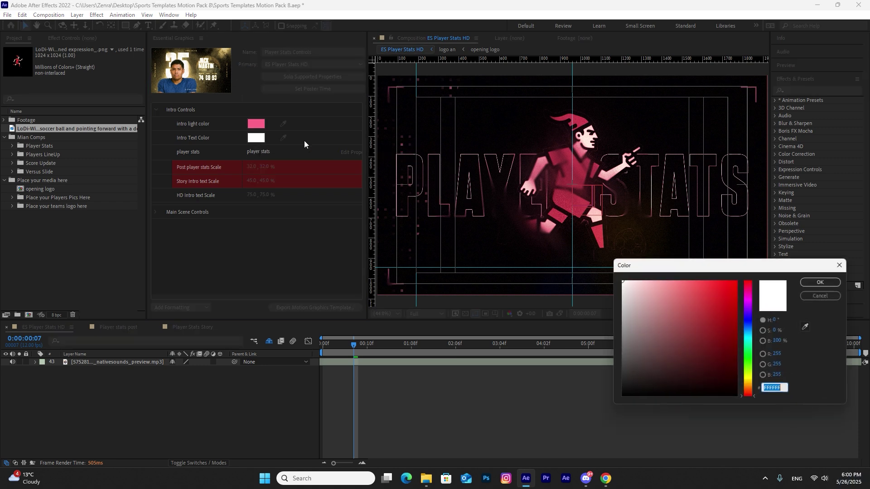
{"action": "left_click", "coordinate": [744, 382]}
{"action": "left_click_drag", "start_coordinate": [689, 281], "coordinate": [681, 281]}
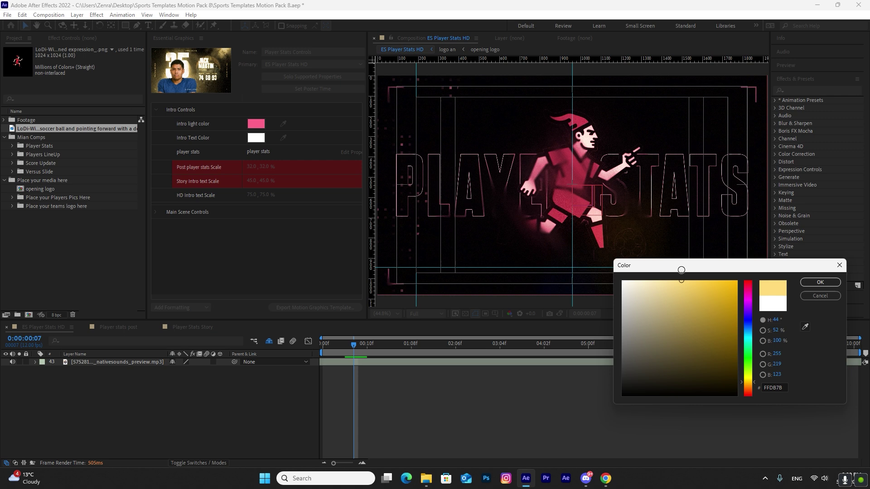
{"action": "left_click", "coordinate": [835, 282]}
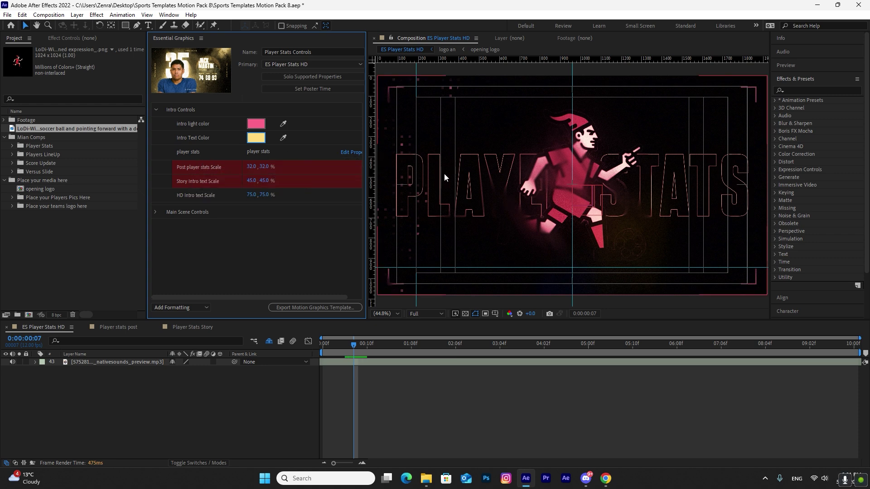
Change the player stats intro text to "the new text"
{"action": "left_click", "coordinate": [252, 151]}
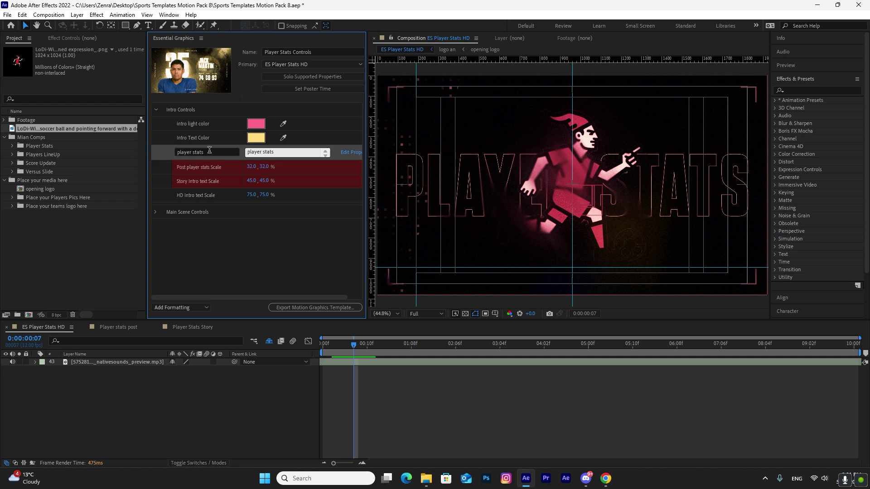
{"action": "left_click_drag", "start_coordinate": [285, 154], "coordinate": [236, 153]}
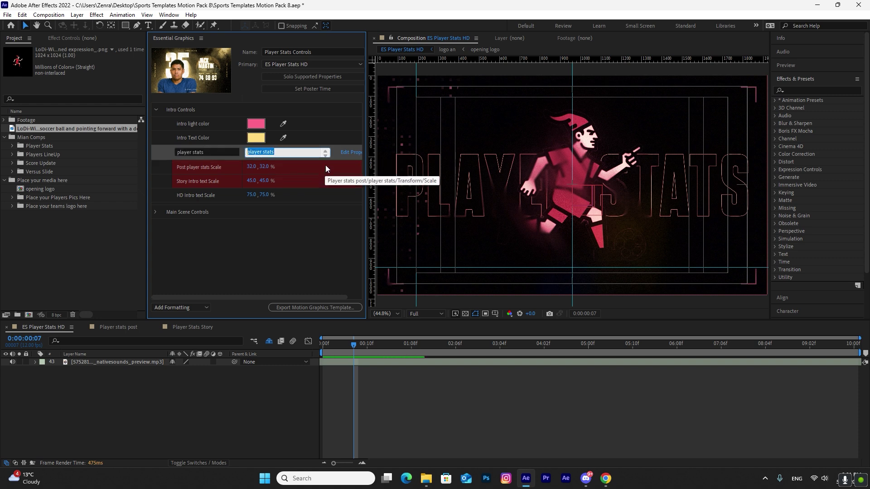
{"action": "type", "text": "the new text"}
{"action": "left_click", "coordinate": [268, 419]}
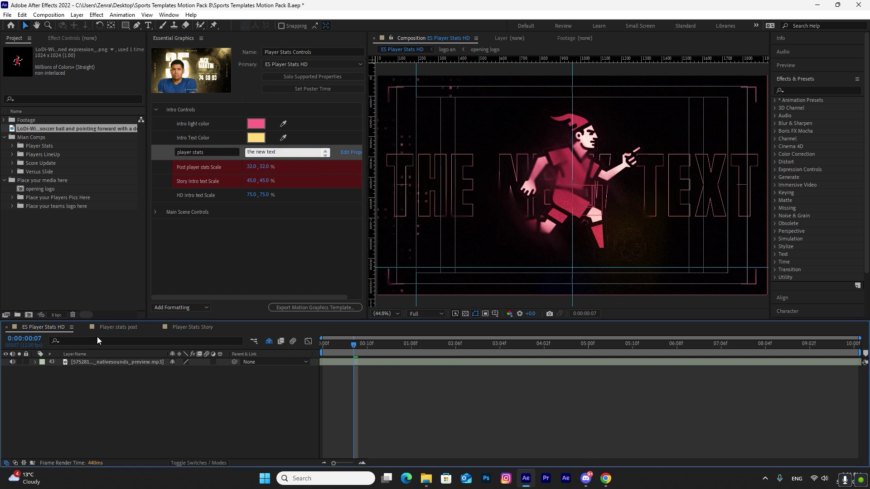
{"action": "left_click", "coordinate": [239, 261]}
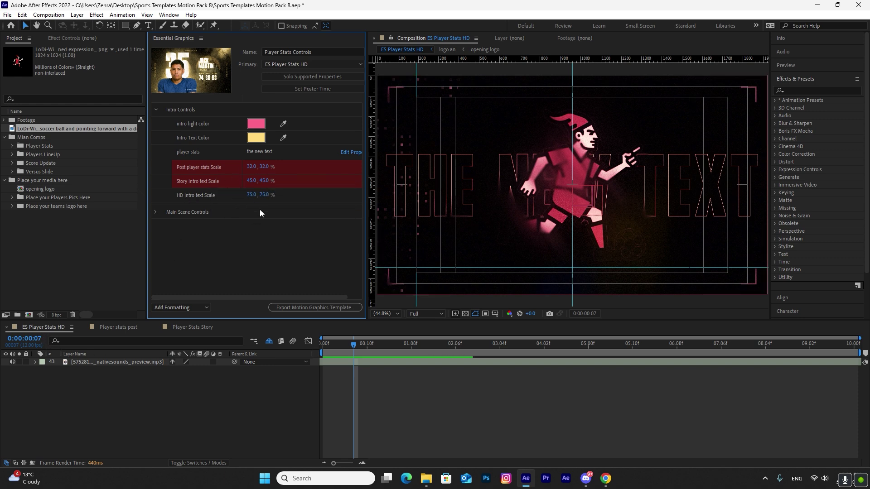
Set the HD Intro text Scale to 68% and, while viewing the Player stats post composition, the Post player stats Scale to 40%
{"action": "left_click_drag", "start_coordinate": [268, 200], "coordinate": [263, 198]}
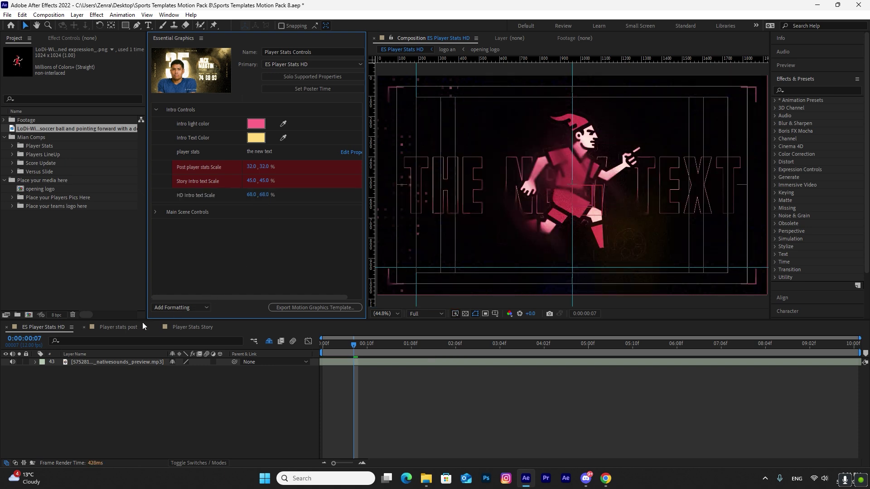
{"action": "left_click", "coordinate": [119, 327]}
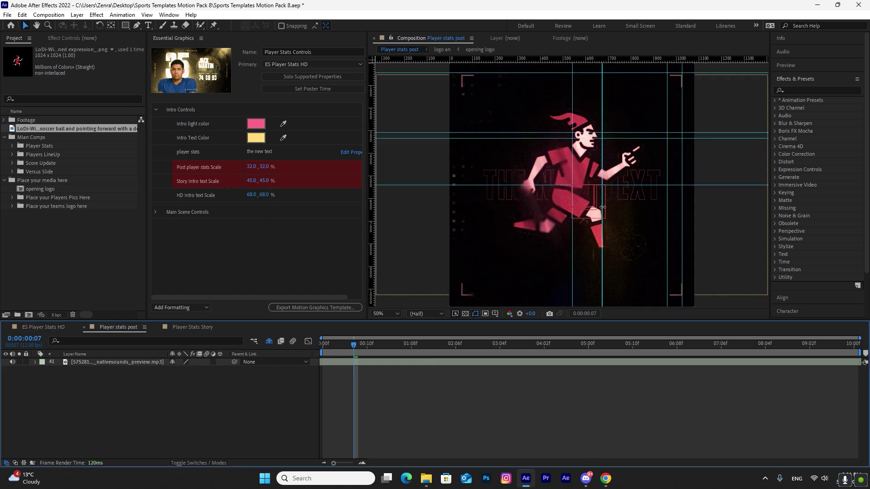
{"action": "left_click", "coordinate": [296, 253]}
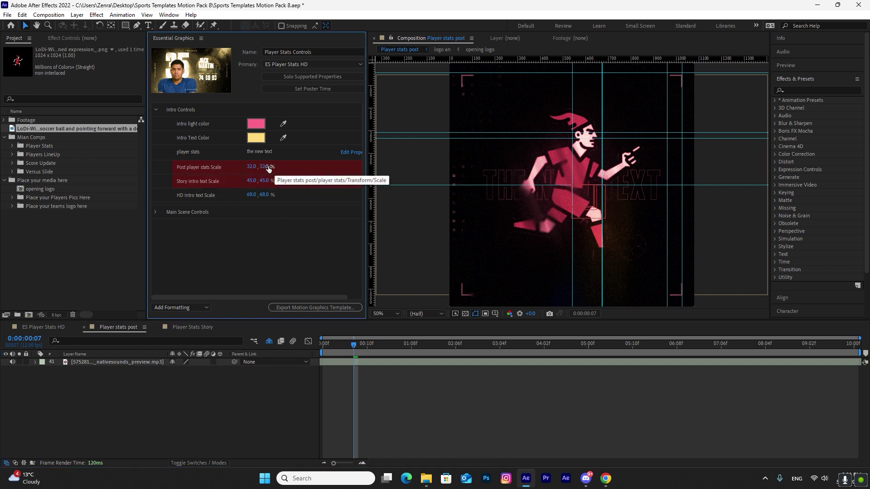
{"action": "left_click_drag", "start_coordinate": [264, 166], "coordinate": [261, 166]}
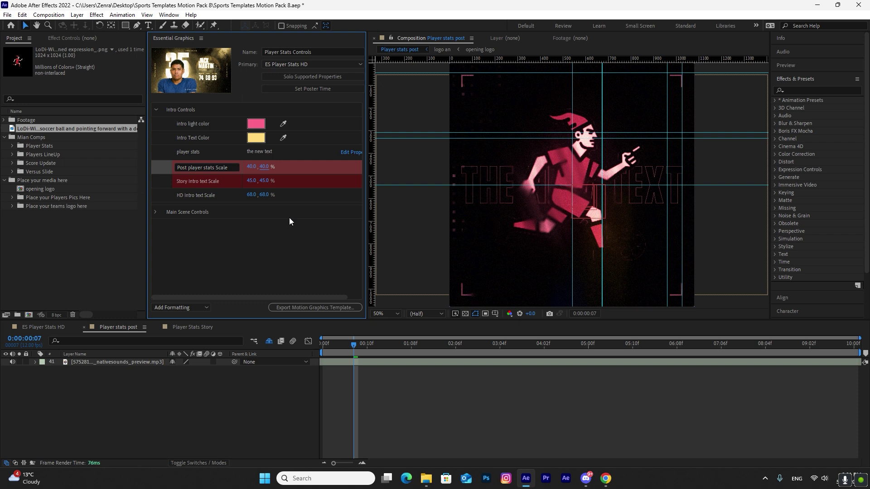
{"action": "left_click", "coordinate": [296, 255]}
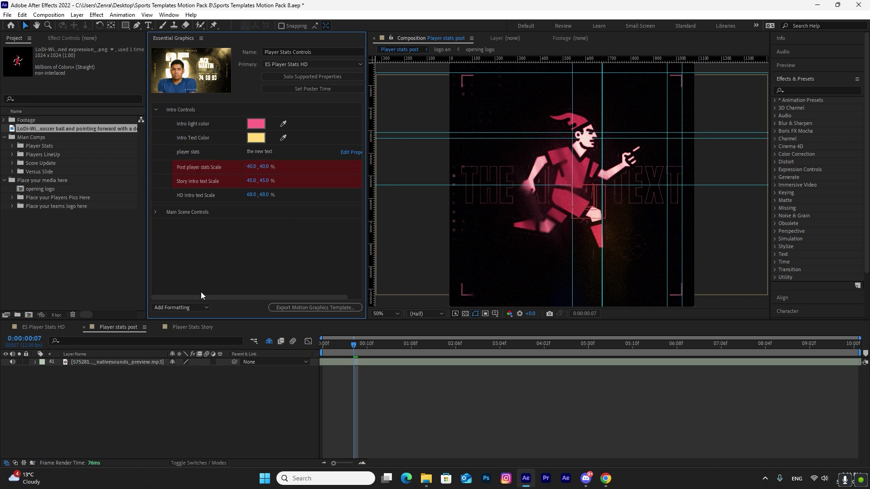
Set the Story Intro text Scale to 41% in the Player Stats Story composition, then recheck the post and HD compositions
{"action": "left_click", "coordinate": [192, 327]}
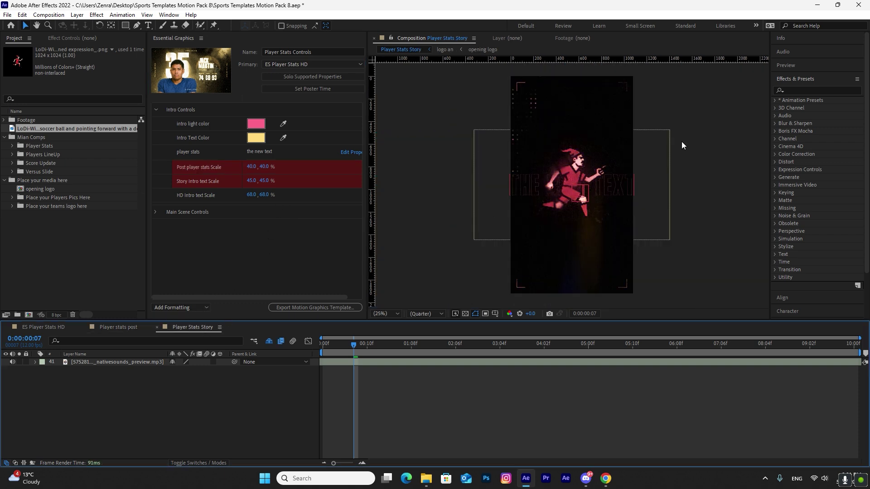
{"action": "key", "text": "period"}
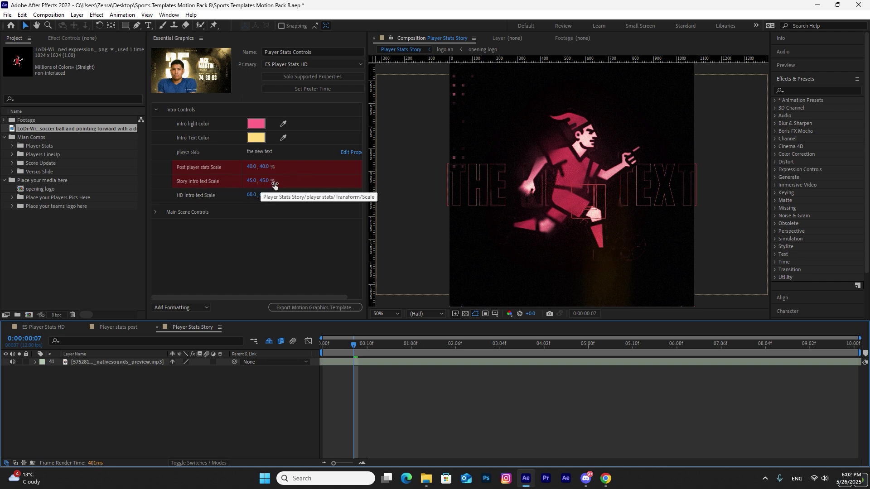
{"action": "left_click_drag", "start_coordinate": [264, 181], "coordinate": [263, 184]}
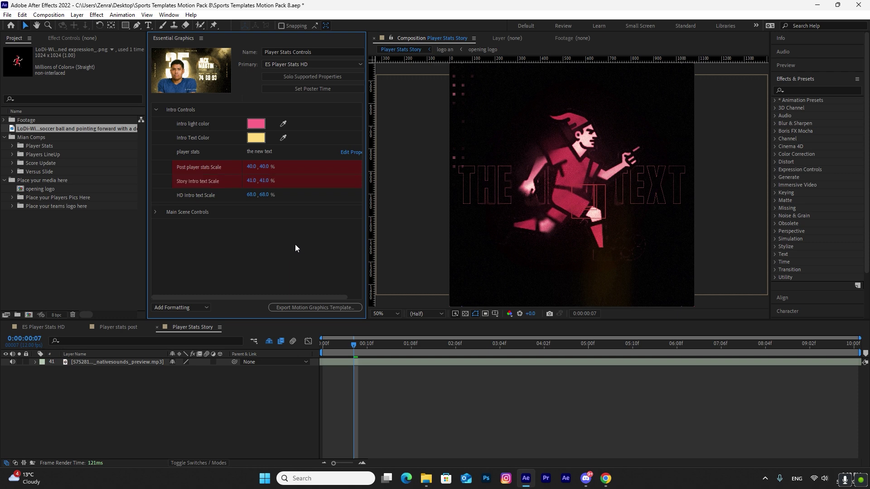
{"action": "scroll", "coordinate": [442, 183], "scroll_direction": "down", "scroll_amount": 2}
{"action": "left_click", "coordinate": [101, 328]}
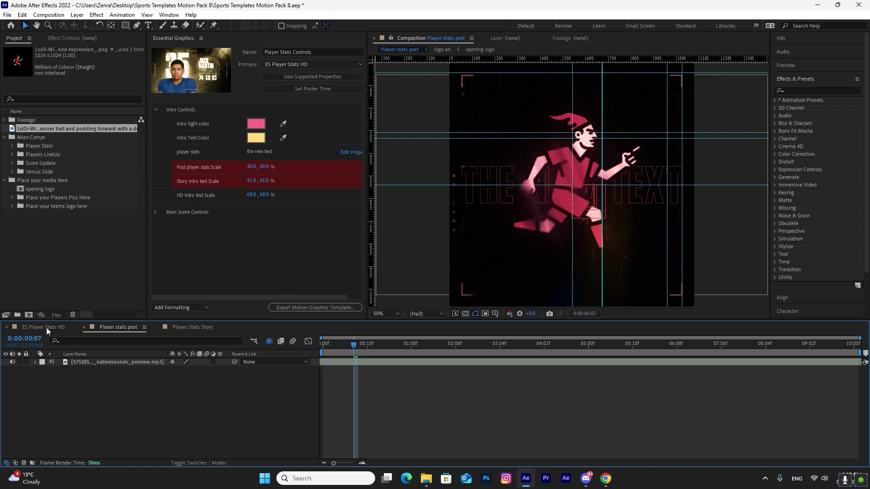
{"action": "left_click", "coordinate": [47, 328]}
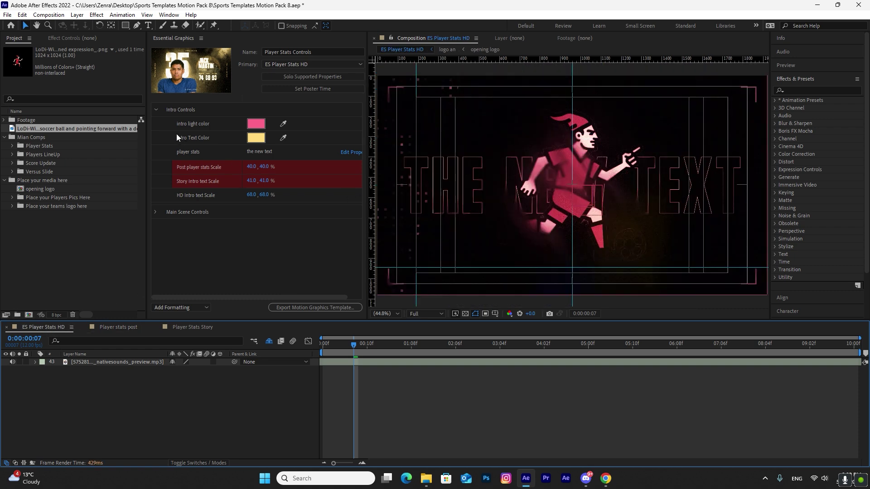
Collapse the Intro Controls, move the HD composition's playhead to the main scene at 0:00:02:09, and expand the Main Scene Controls
{"action": "left_click", "coordinate": [156, 110]}
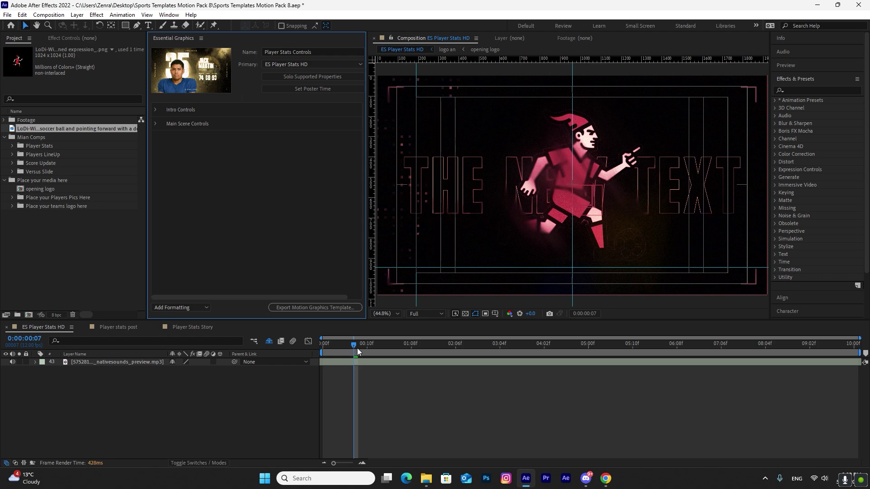
{"action": "left_click_drag", "start_coordinate": [357, 348], "coordinate": [469, 346]}
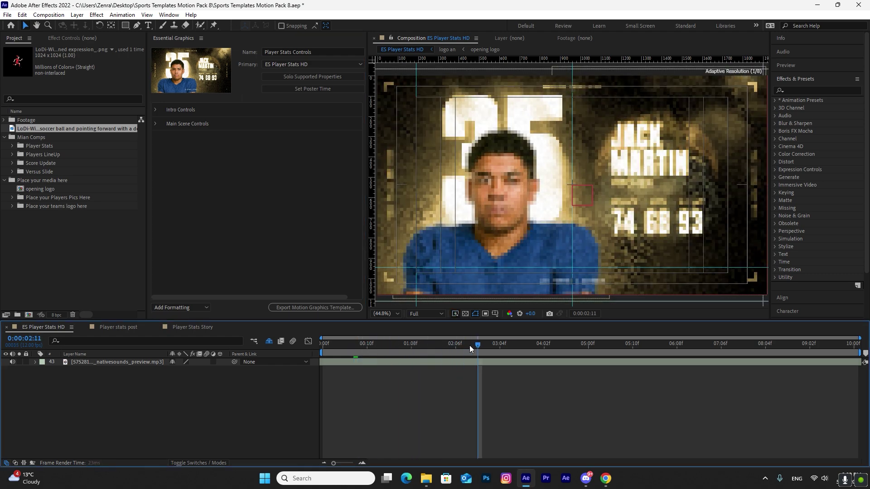
{"action": "left_click", "coordinate": [385, 344]}
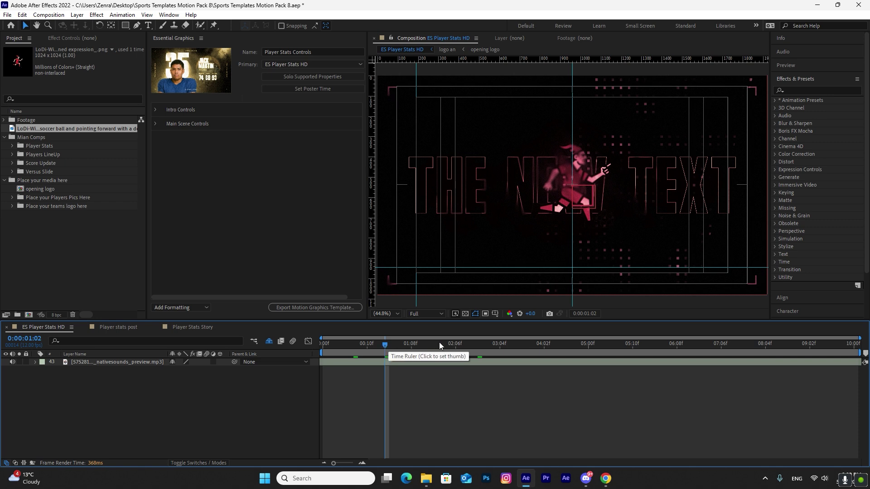
{"action": "left_click", "coordinate": [469, 347]}
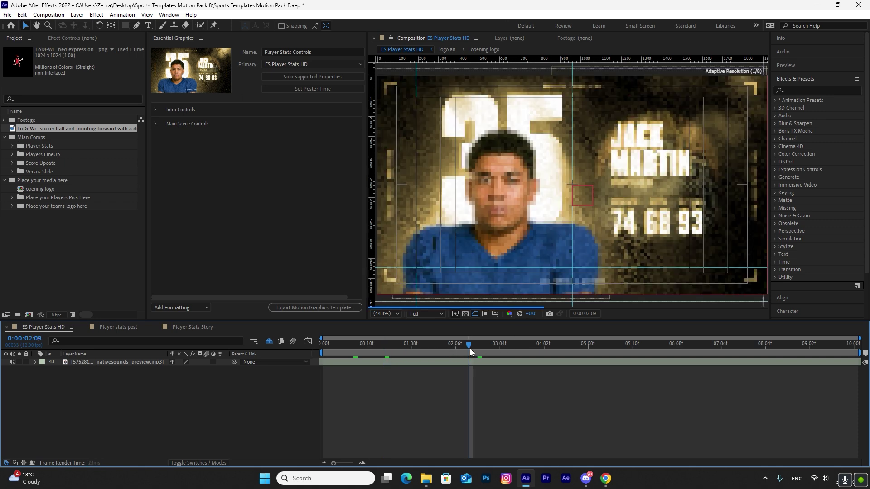
{"action": "left_click", "coordinate": [186, 140]}
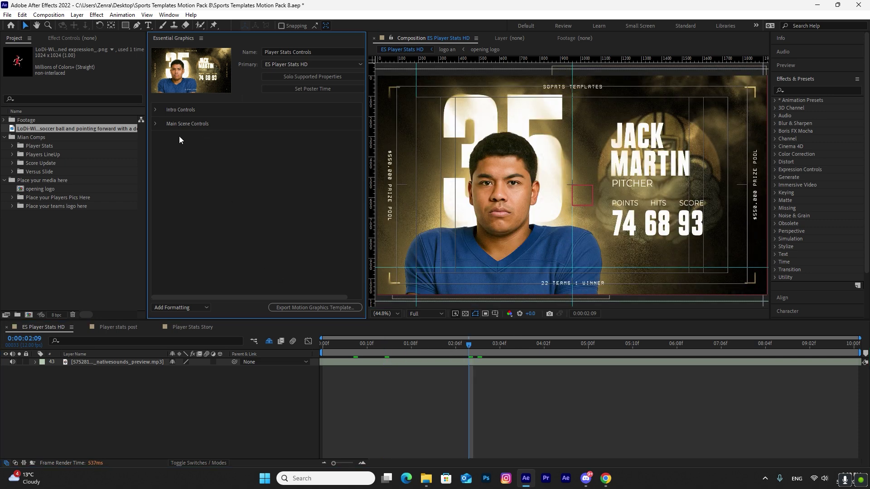
{"action": "left_click", "coordinate": [156, 124]}
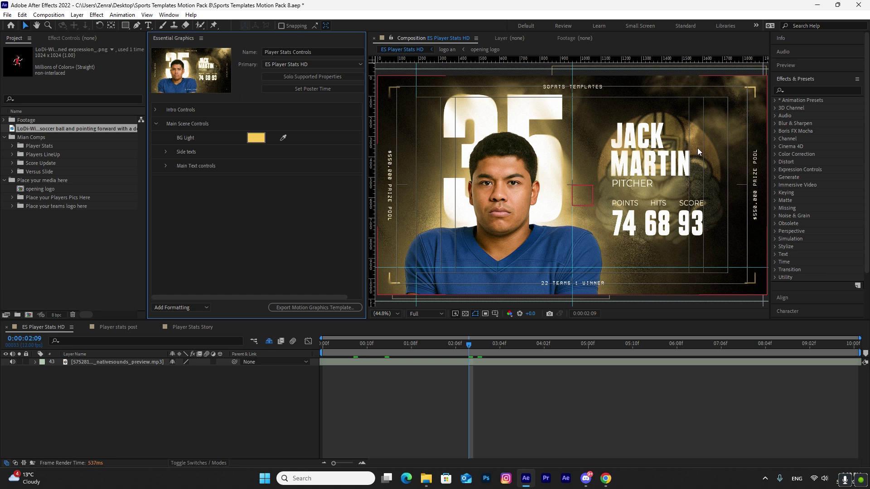
Open the Player pic 1 (main) composition from the Place your Players Pics Here folder
{"action": "left_click", "coordinate": [47, 182]}
{"action": "left_click", "coordinate": [82, 234]}
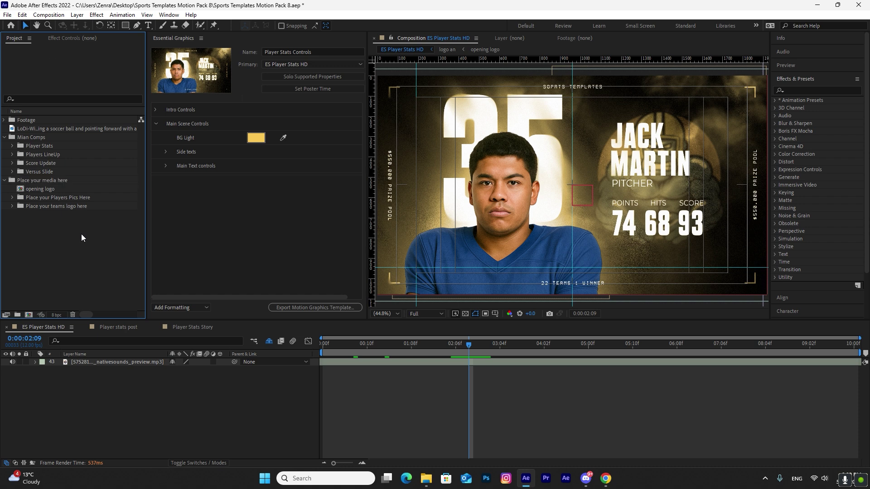
{"action": "left_click", "coordinate": [11, 199]}
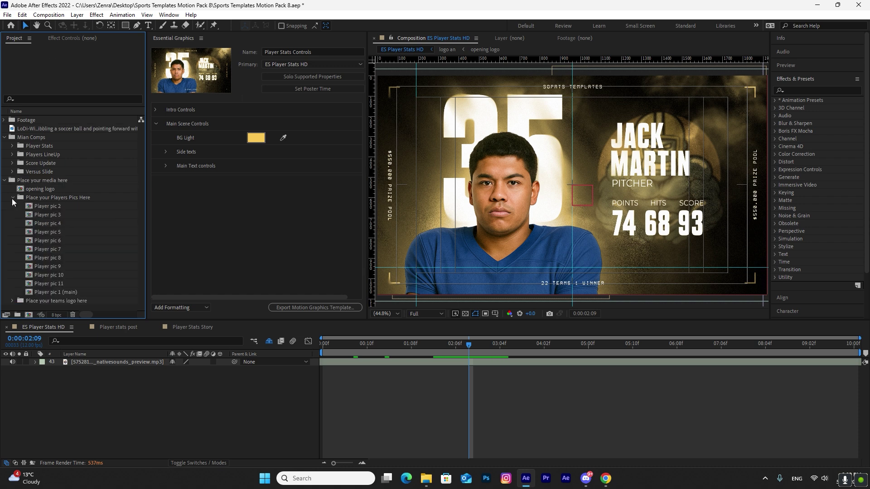
{"action": "left_click", "coordinate": [48, 207]}
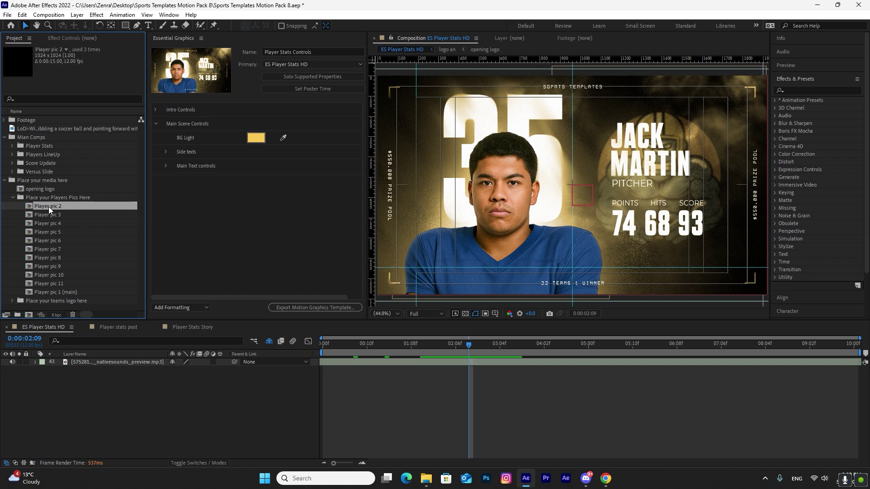
{"action": "left_click", "coordinate": [51, 281]}
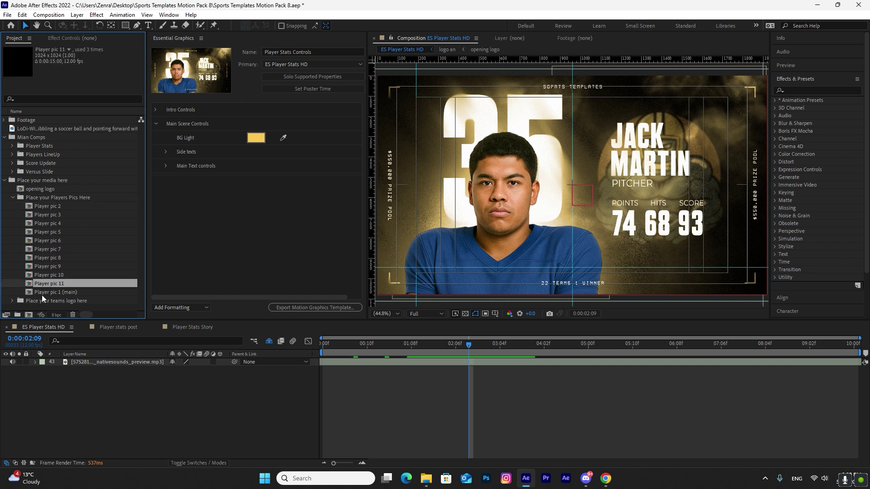
{"action": "left_click", "coordinate": [48, 294]}
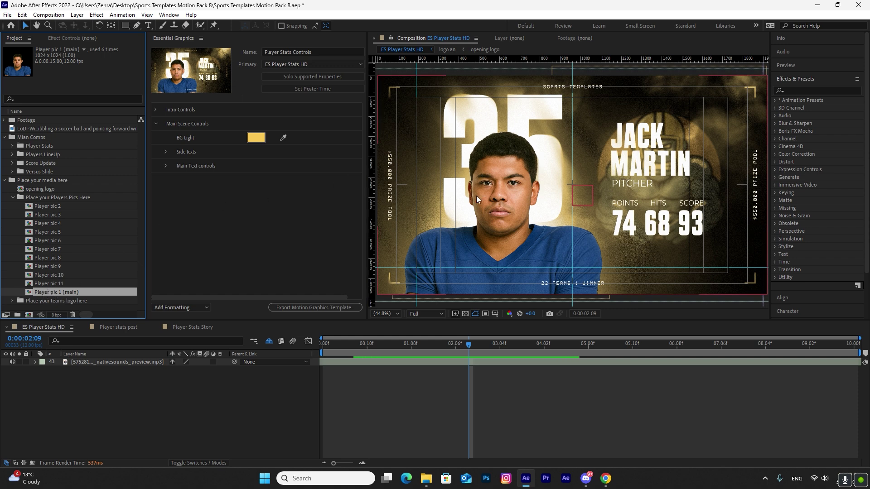
{"action": "double_click", "coordinate": [55, 293]}
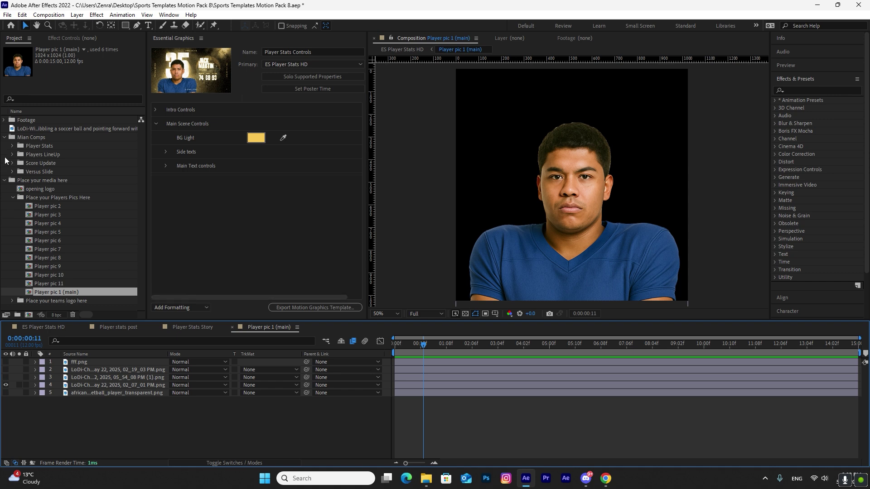
Import bl.png from the assets folder and add it as the uppermost layer of Player pic 1 (main)
{"action": "key", "text": "ctrl+i"}
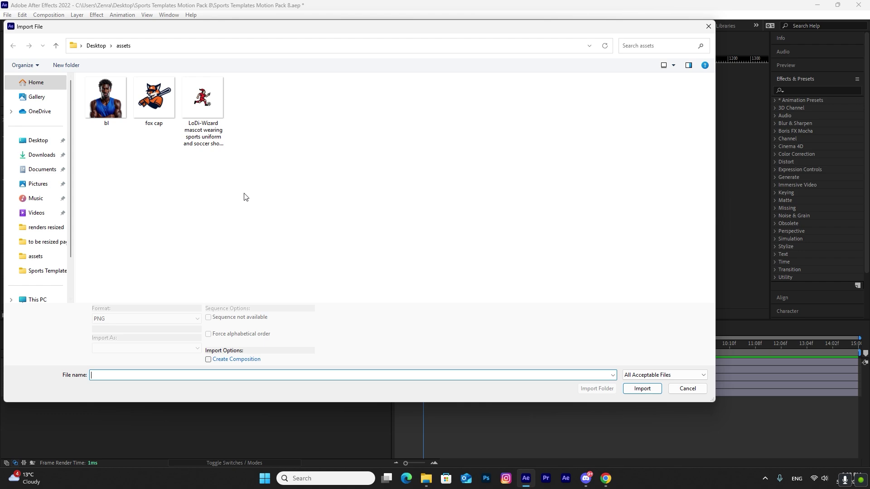
{"action": "left_click", "coordinate": [117, 94]}
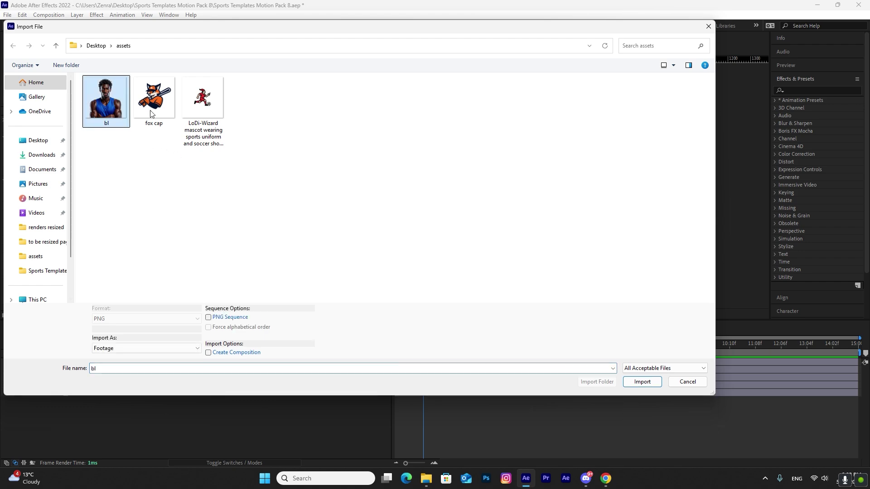
{"action": "left_click", "coordinate": [642, 382]}
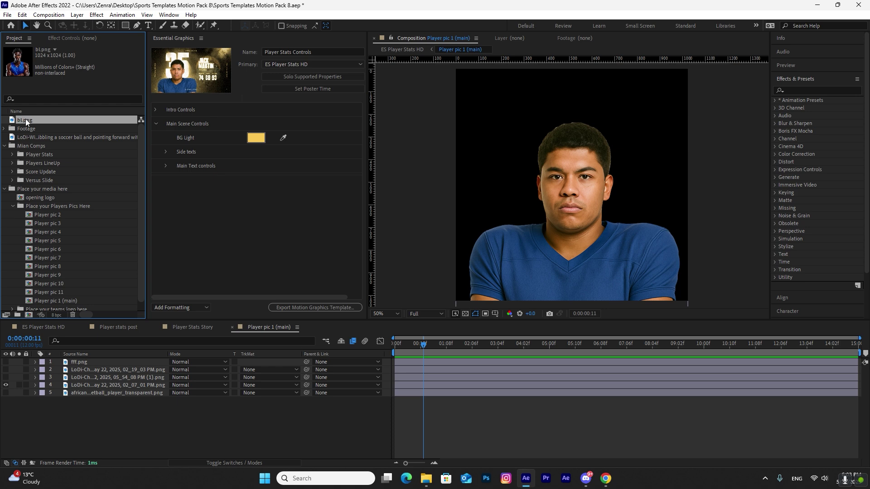
{"action": "left_click_drag", "start_coordinate": [25, 118], "coordinate": [76, 358]}
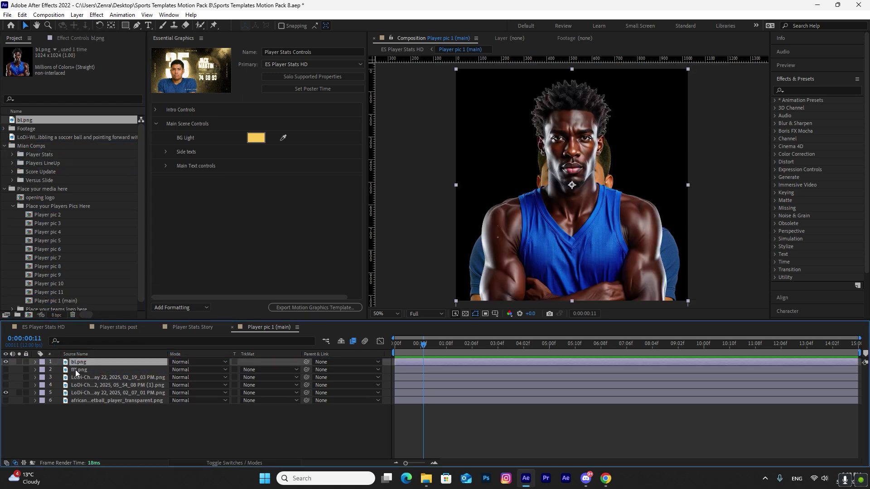
Delete the four hidden player image layers, keeping only bl.png and the original visible player layer
{"action": "left_click", "coordinate": [75, 369]}
{"action": "left_click", "coordinate": [77, 385], "text": "shift"}
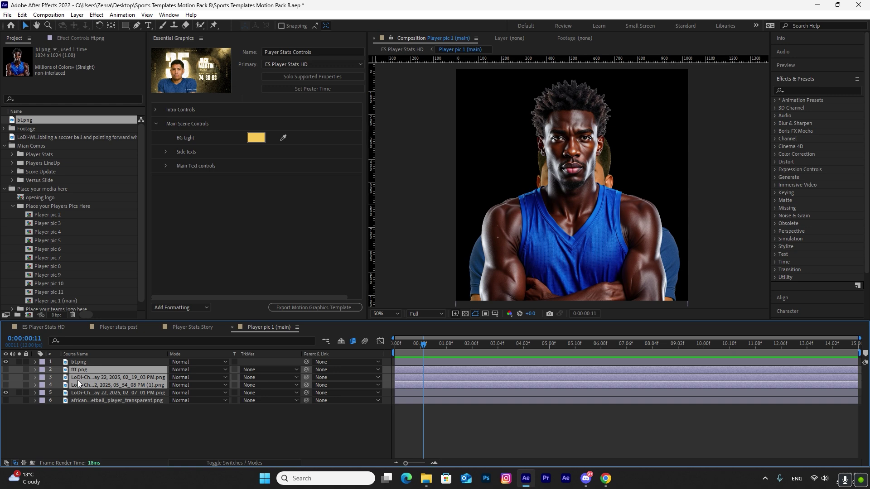
{"action": "key", "text": "Delete"}
{"action": "left_click", "coordinate": [78, 378]}
{"action": "key", "text": "Delete"}
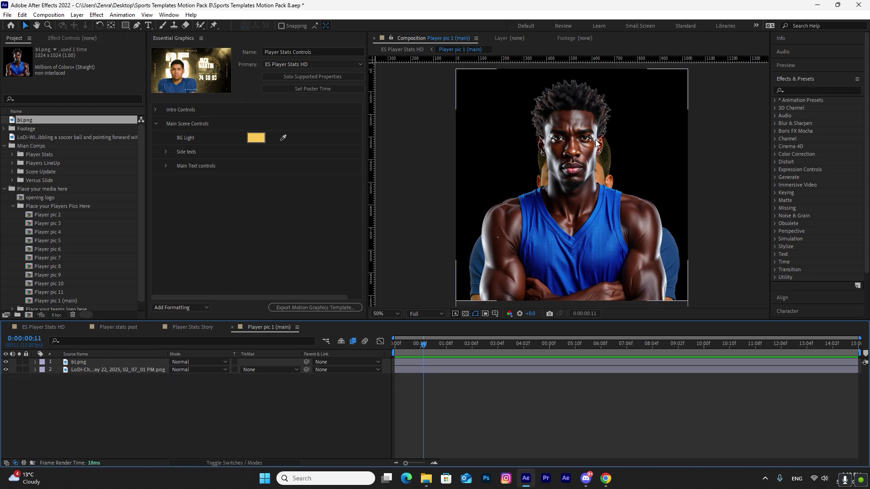
Move the bl.png layer down until the new player's head lines up with the original player's head
{"action": "left_click", "coordinate": [87, 363]}
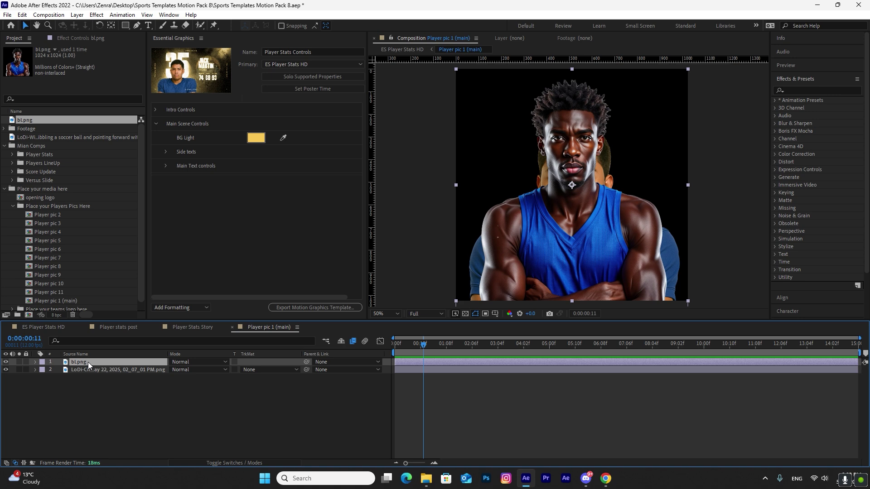
{"action": "key", "text": "Return"}
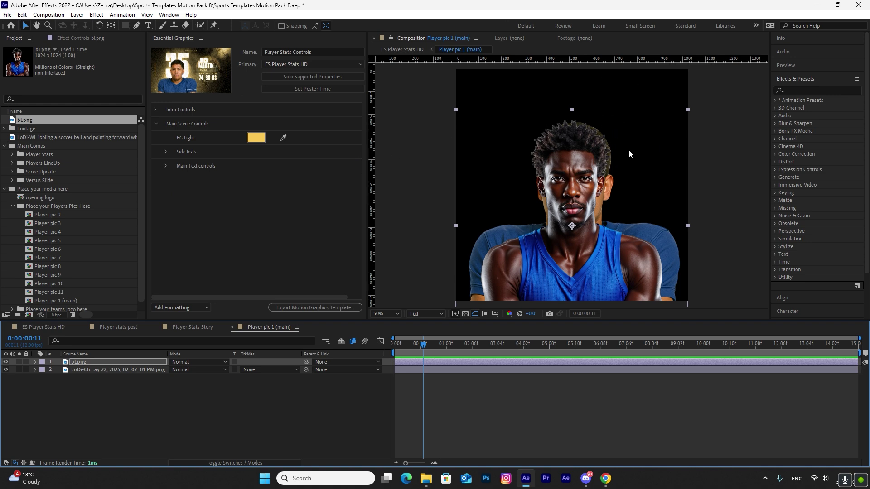
{"action": "left_click", "coordinate": [292, 410]}
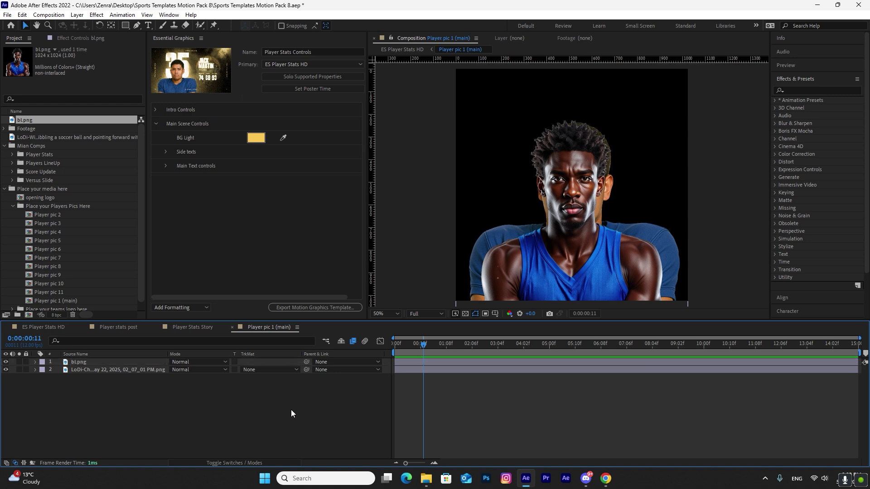
Hide the original player layer beneath bl.png and return to the ES Player Stats HD composition
{"action": "left_click", "coordinate": [5, 370]}
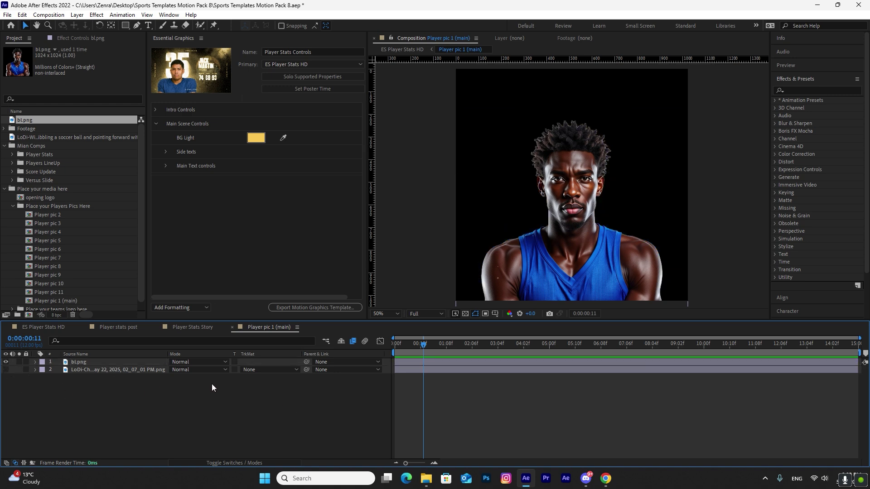
{"action": "left_click", "coordinate": [45, 327]}
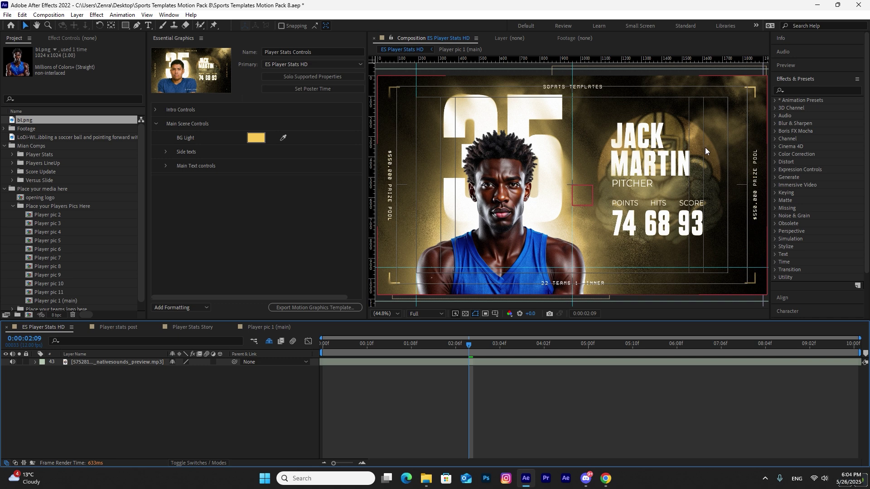
Open the Right Team Logo (main) composition from the Place your teams logo here folder
{"action": "left_click", "coordinate": [12, 206]}
{"action": "left_click", "coordinate": [64, 207]}
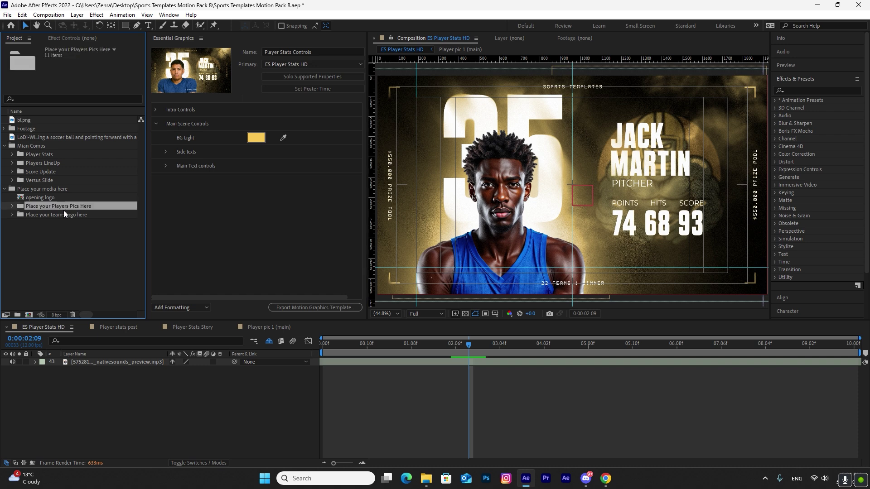
{"action": "left_click", "coordinate": [38, 214]}
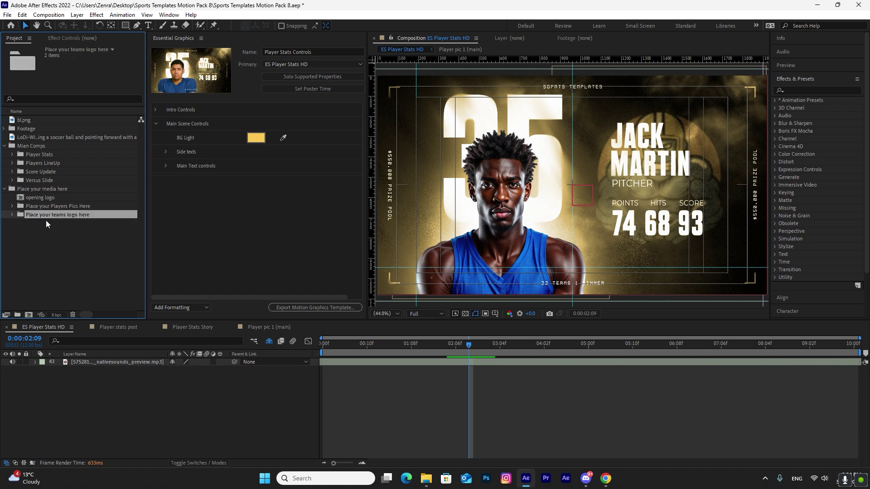
{"action": "left_click", "coordinate": [12, 215]}
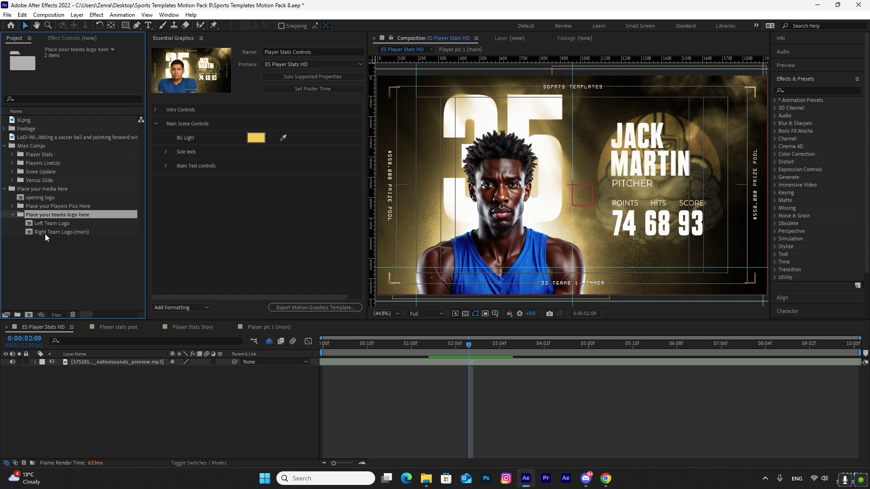
{"action": "left_click", "coordinate": [71, 232]}
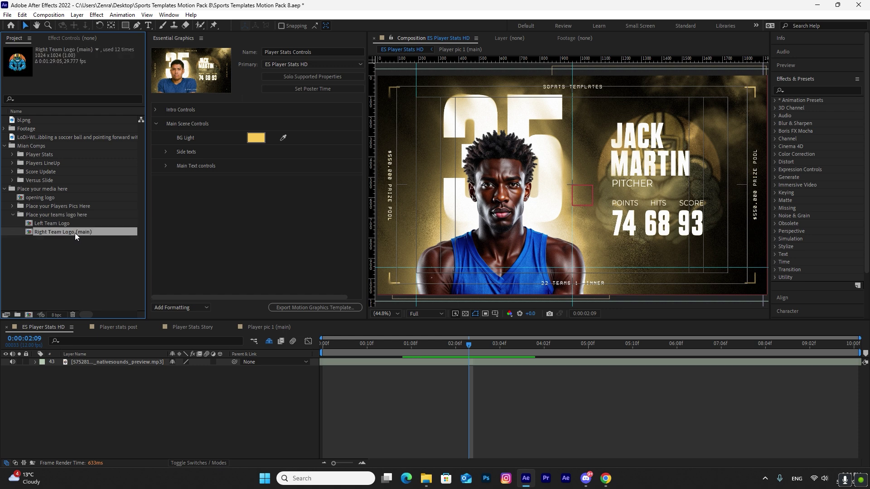
{"action": "double_click", "coordinate": [74, 233]}
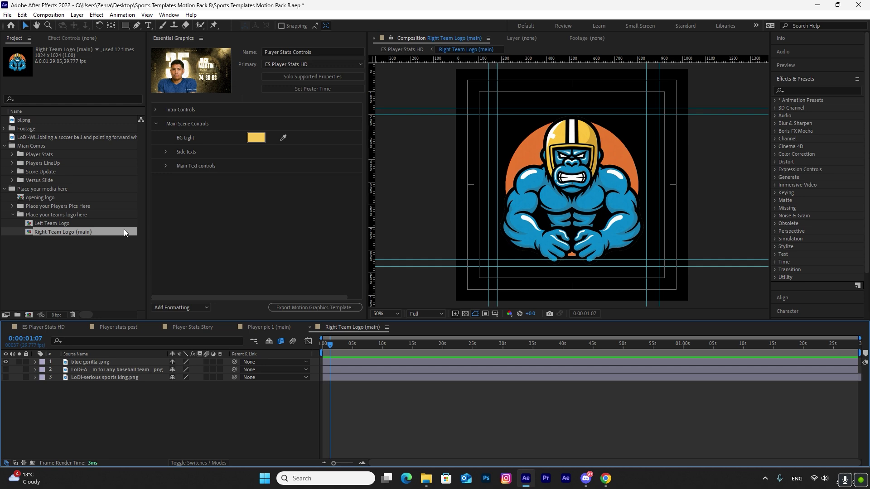
Import fox cap .png from the assets folder and add it as the uppermost layer of Right Team Logo (main)
{"action": "double_click", "coordinate": [58, 265]}
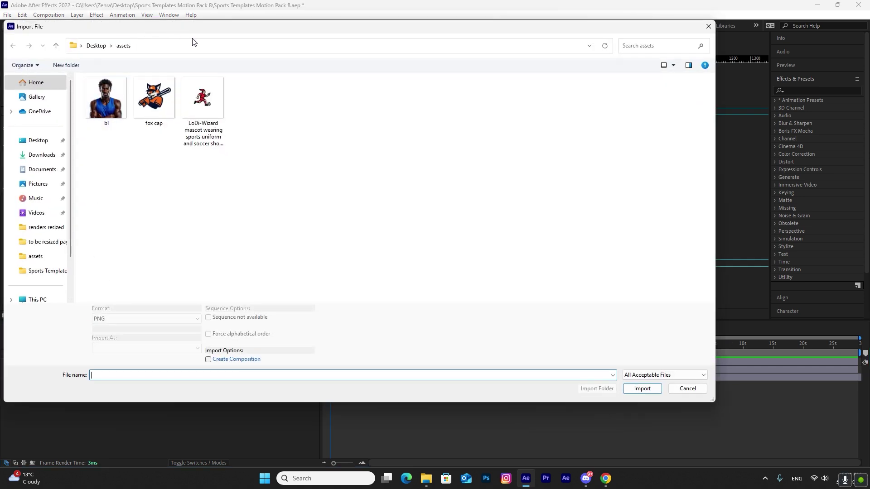
{"action": "left_click_drag", "start_coordinate": [227, 31], "coordinate": [325, 33]}
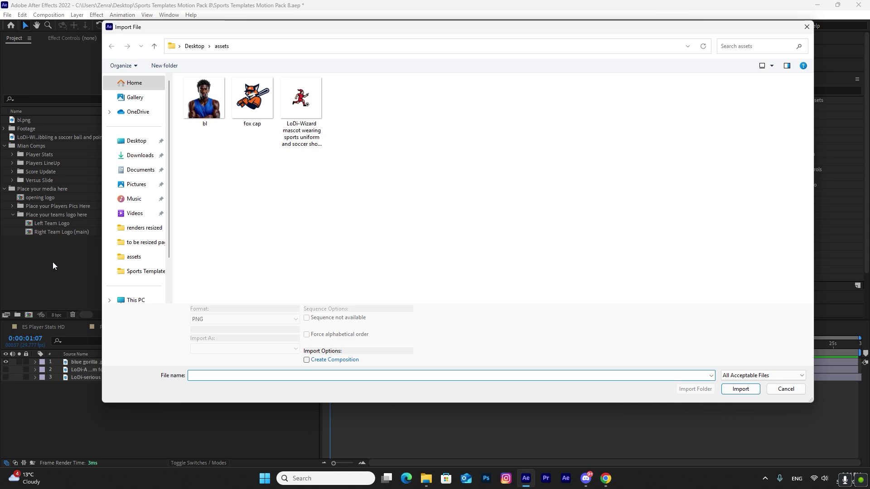
{"action": "left_click", "coordinate": [266, 96]}
{"action": "left_click", "coordinate": [741, 382]}
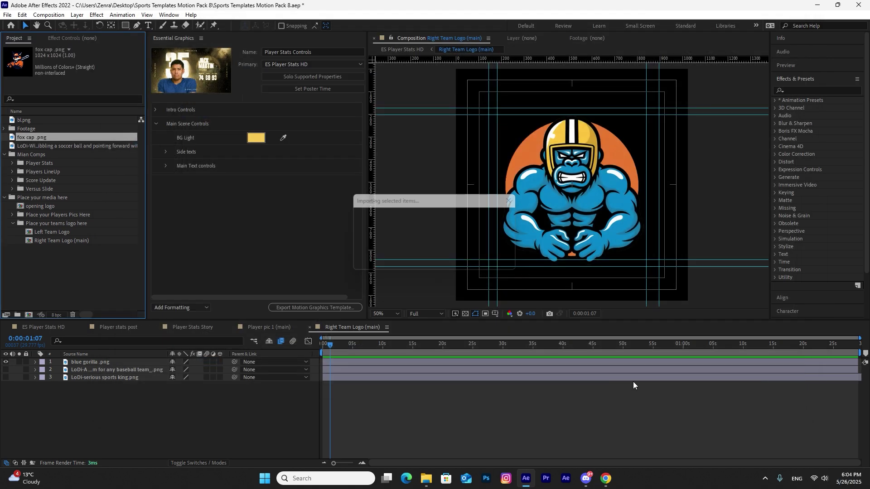
{"action": "left_click_drag", "start_coordinate": [25, 139], "coordinate": [92, 361]}
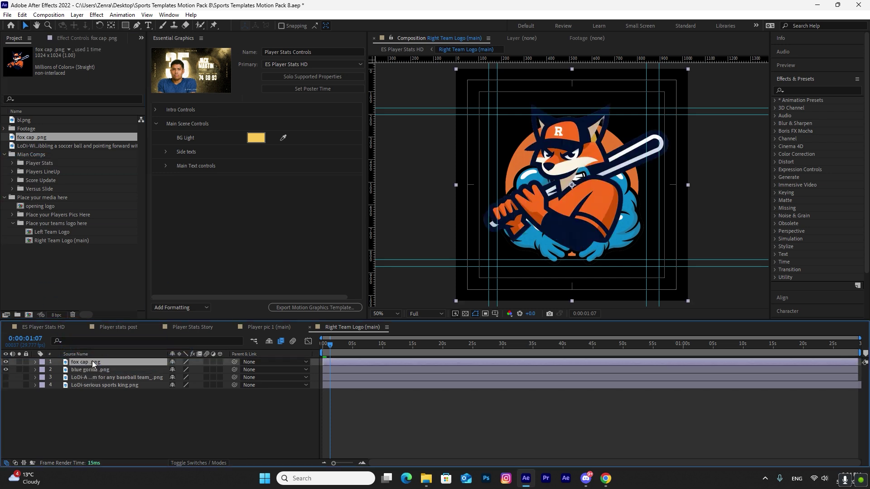
Scale the fox cap .png layer down to 87%
{"action": "key", "text": "s"}
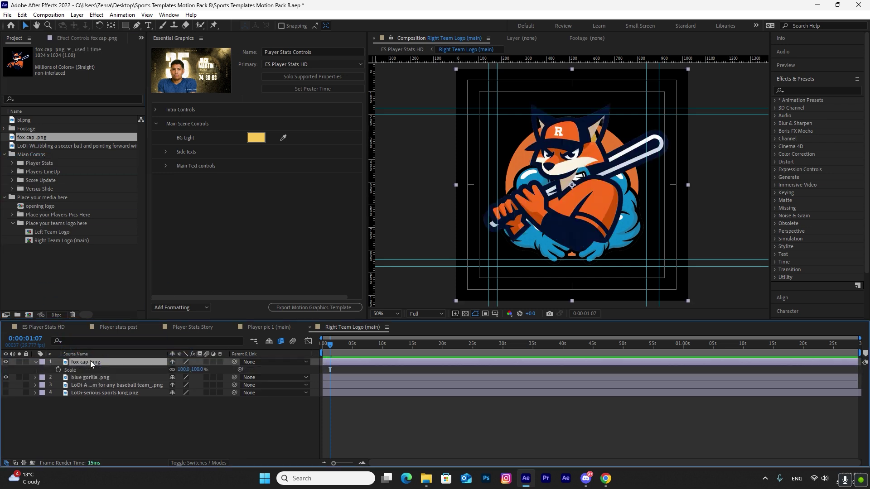
{"action": "left_click_drag", "start_coordinate": [190, 372], "coordinate": [187, 370]}
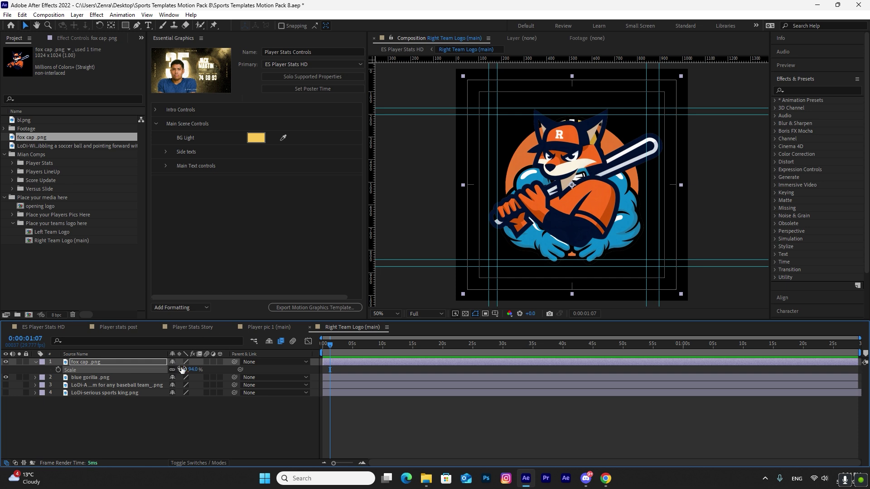
{"action": "left_click_drag", "start_coordinate": [181, 369], "coordinate": [139, 360]}
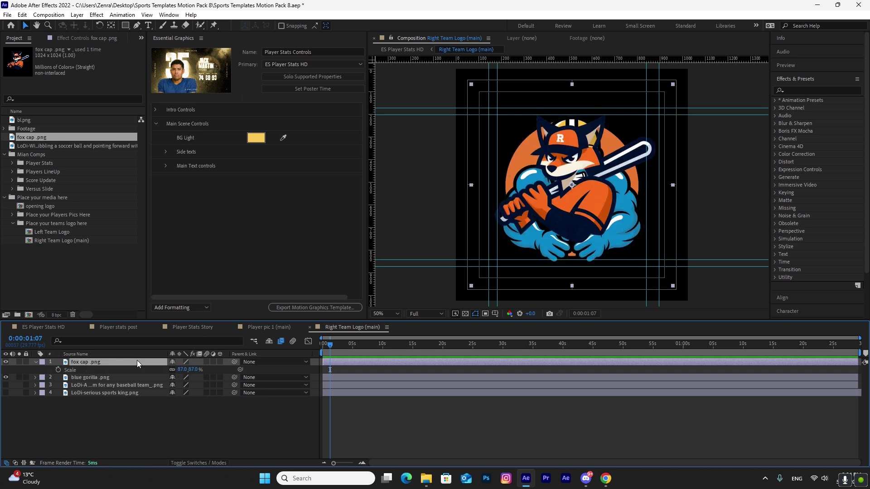
Shift the fox cap .png layer down and very slightly left so it sits centred over the blue gorilla logo
{"action": "key", "text": "shift+Down"}
{"action": "key", "text": "shift+Down"}
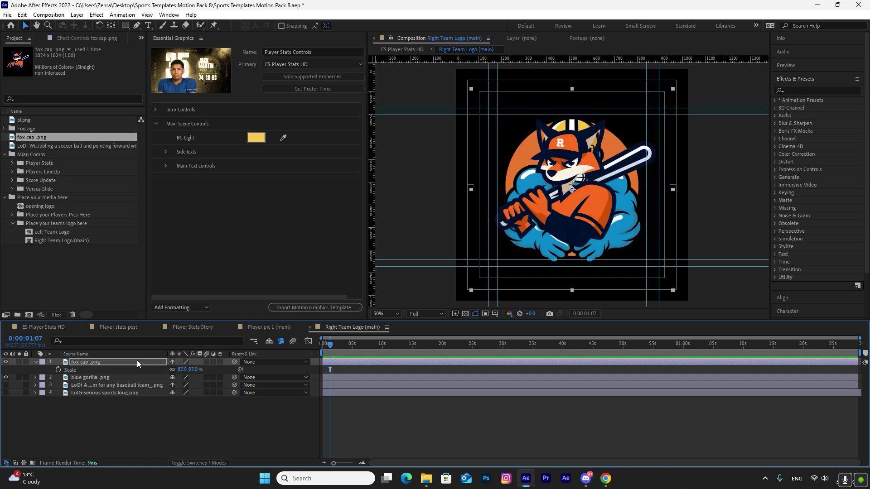
{"action": "key", "text": "shift+Down"}
{"action": "key", "text": "shift+Down"}
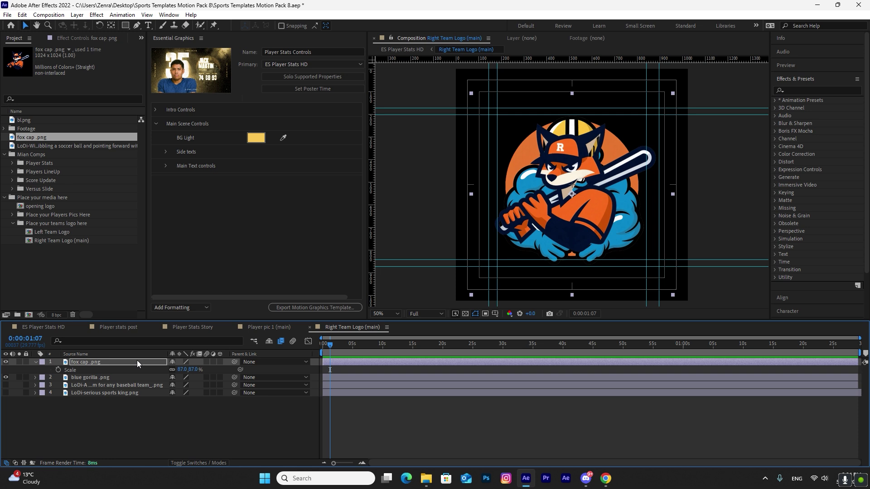
{"action": "key", "text": "shift+Up"}
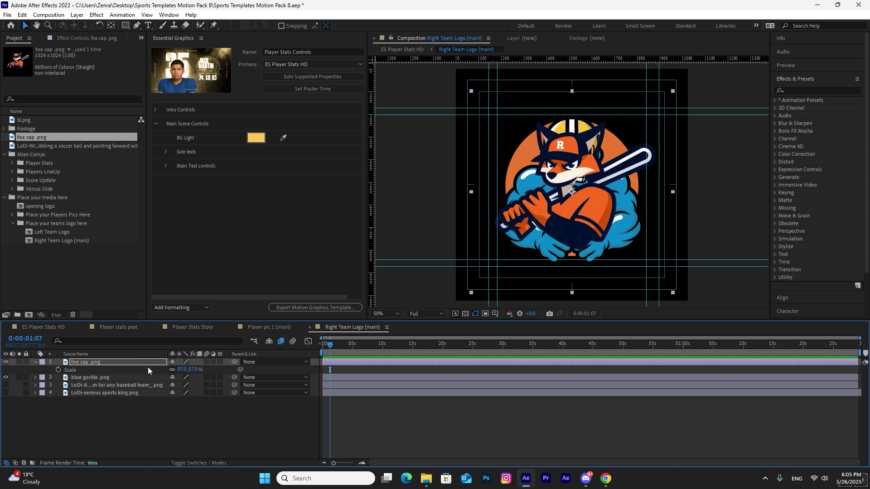
{"action": "key", "text": "Down"}
{"action": "key", "text": "Down"}
{"action": "key", "text": "Left"}
{"action": "key", "text": "Left"}
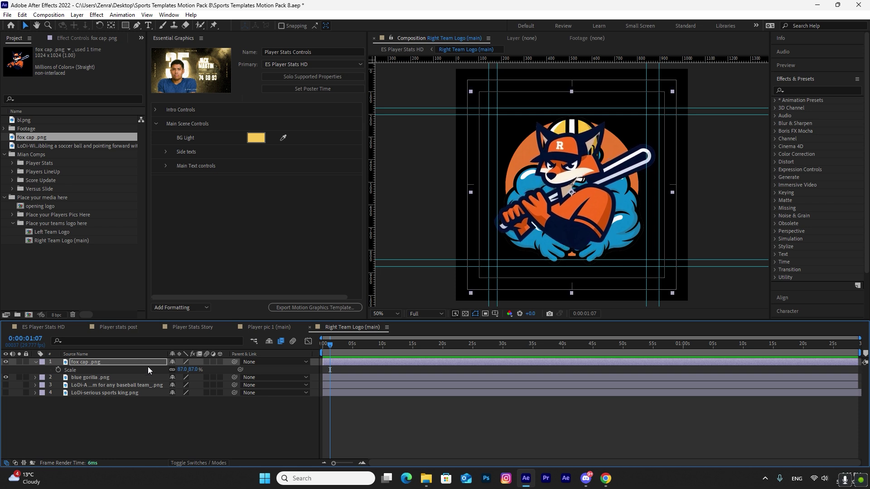
Hide the blue gorilla .png layer so that only the fox logo shows
{"action": "left_click", "coordinate": [102, 402]}
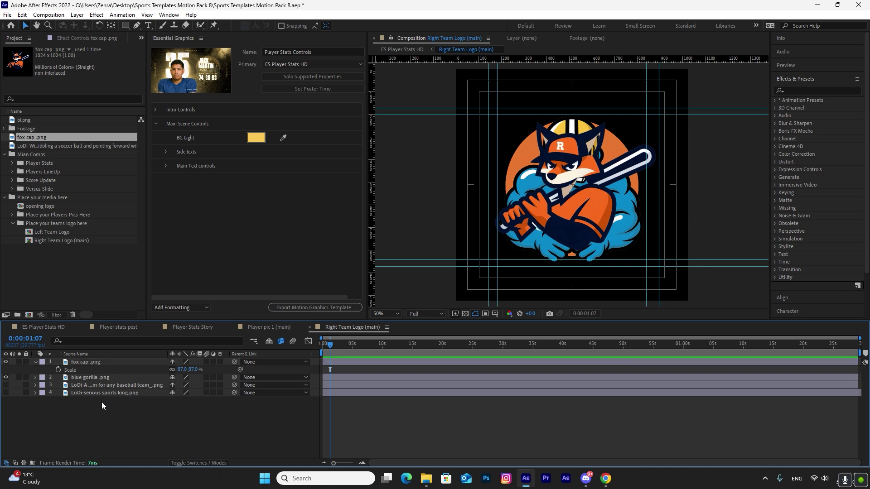
{"action": "left_click", "coordinate": [91, 378]}
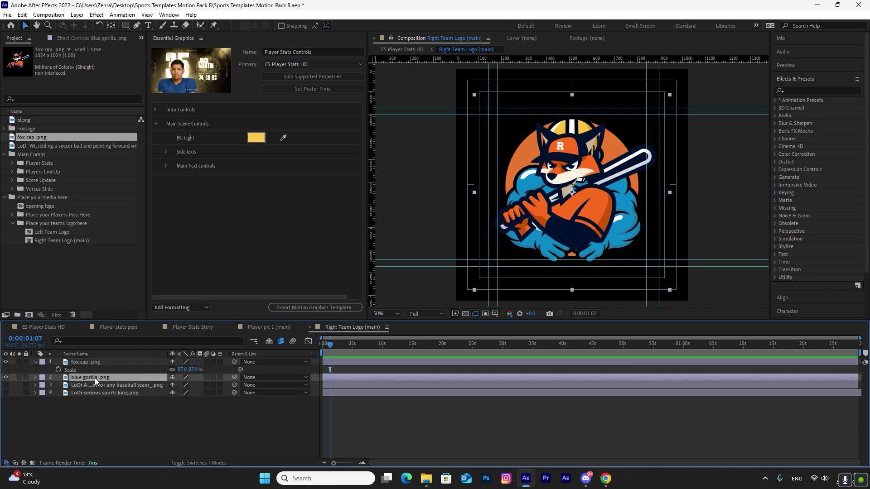
{"action": "left_click", "coordinate": [6, 377]}
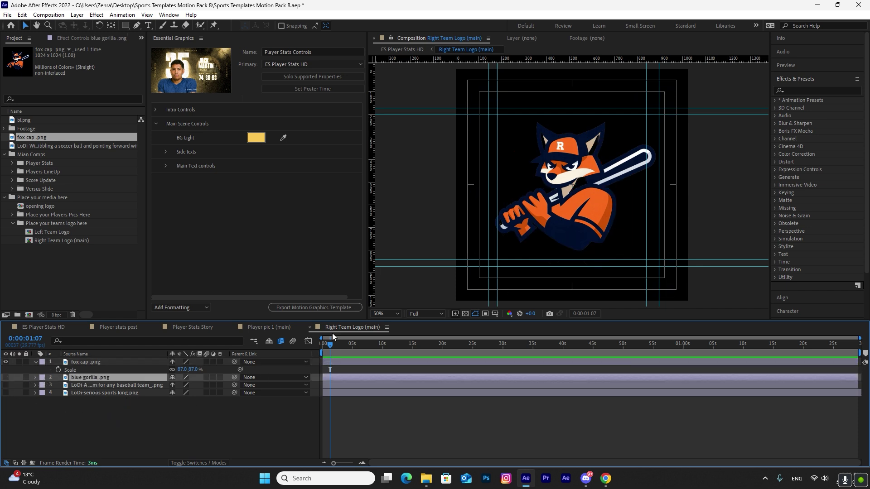
Close the Right Team Logo (main) and Player pic 1 (main) compositions and return to ES Player Stats HD
{"action": "left_click", "coordinate": [310, 327]}
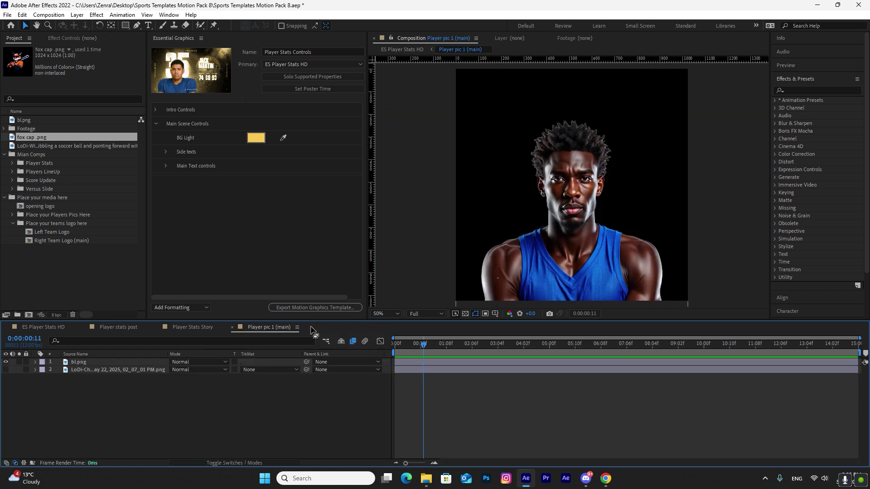
{"action": "left_click", "coordinate": [231, 328]}
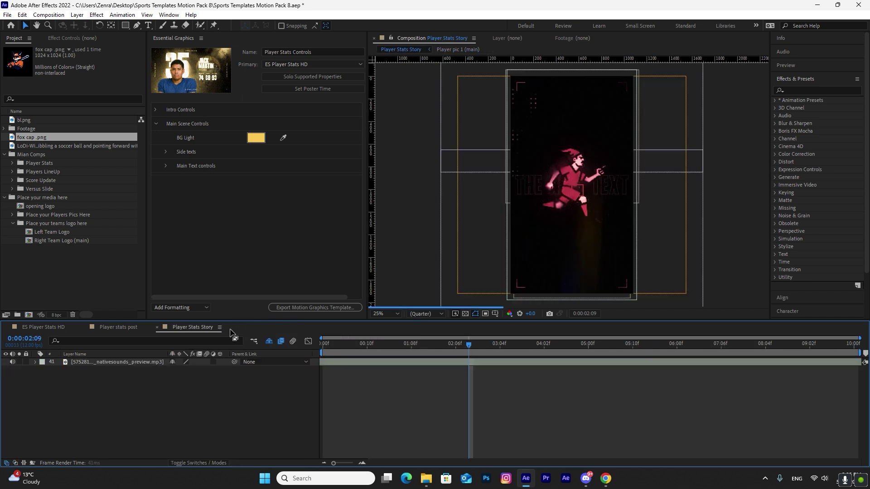
{"action": "left_click", "coordinate": [45, 325]}
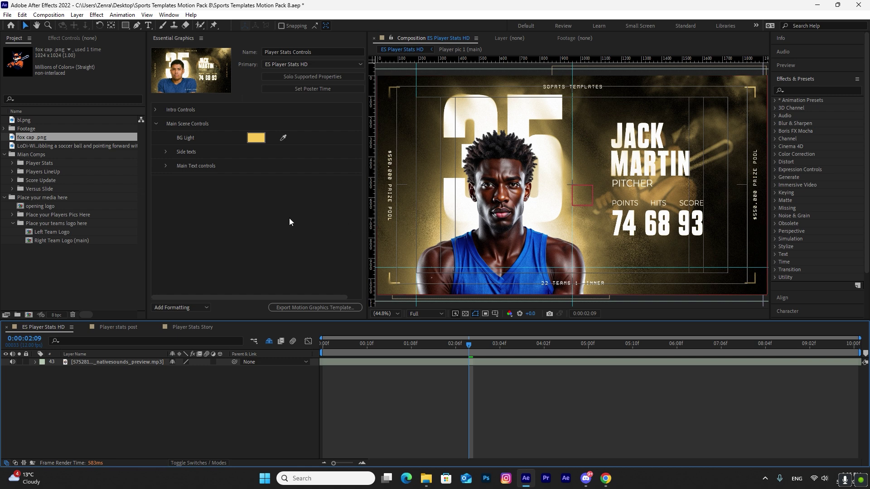
{"action": "left_click", "coordinate": [261, 215]}
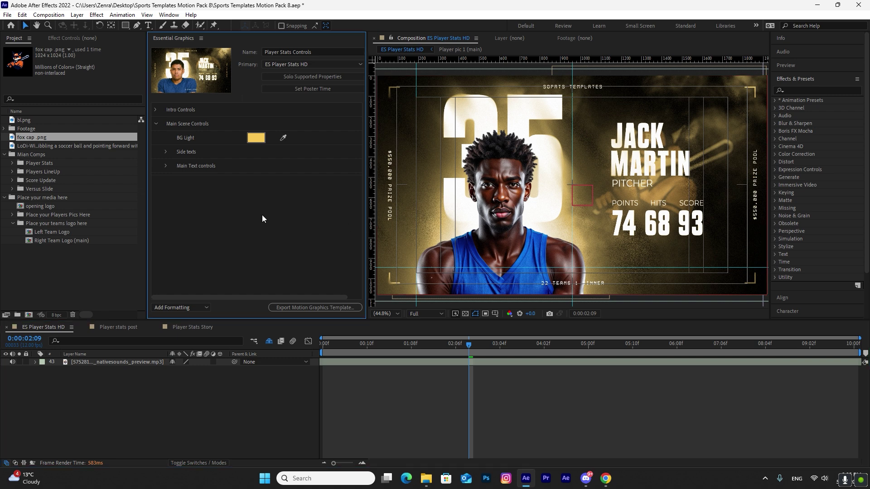
Collapse the team logo, Place your media here and Mian Comps folders in the project
{"action": "left_click", "coordinate": [13, 223]}
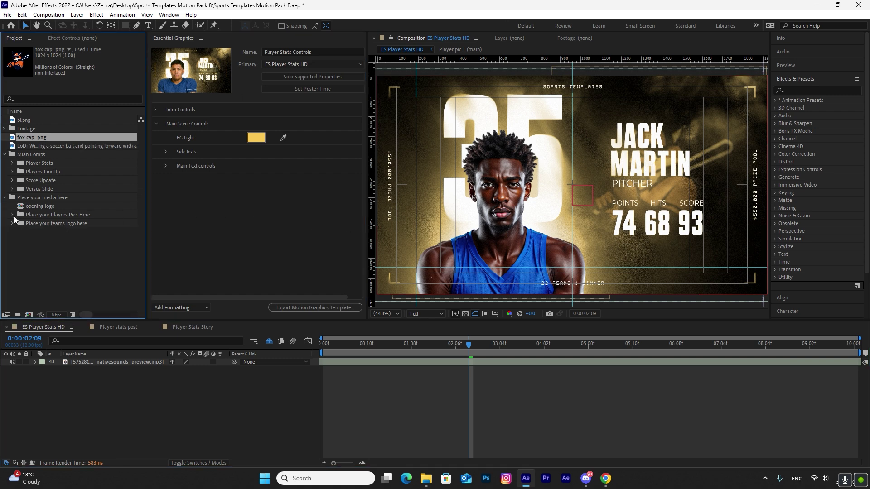
{"action": "left_click", "coordinate": [5, 198]}
{"action": "left_click", "coordinate": [5, 155]}
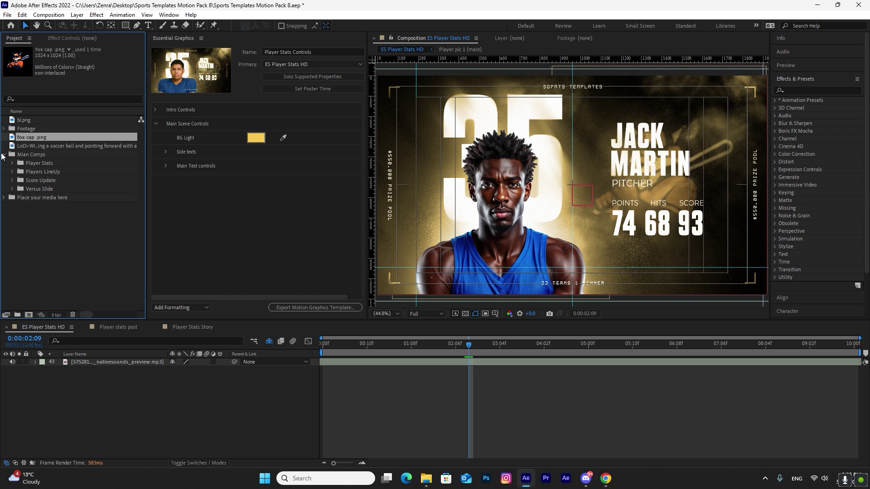
{"action": "left_click", "coordinate": [281, 210]}
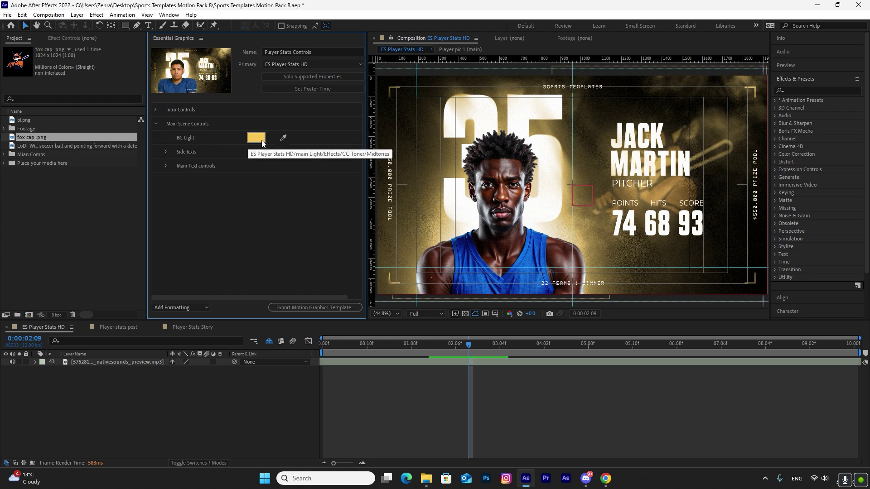
Set the main scene's BG Light color to the bright blue 167FEE sampled from the player's jersey
{"action": "left_click", "coordinate": [283, 137]}
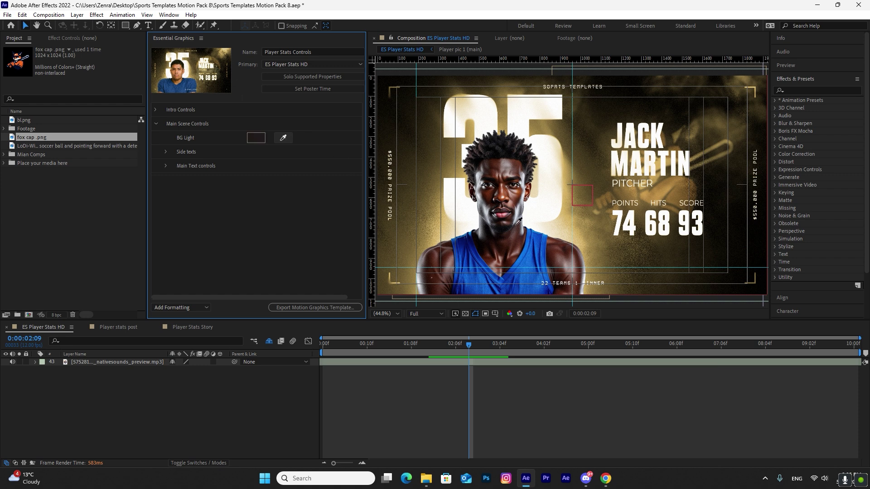
{"action": "left_click", "coordinate": [534, 258]}
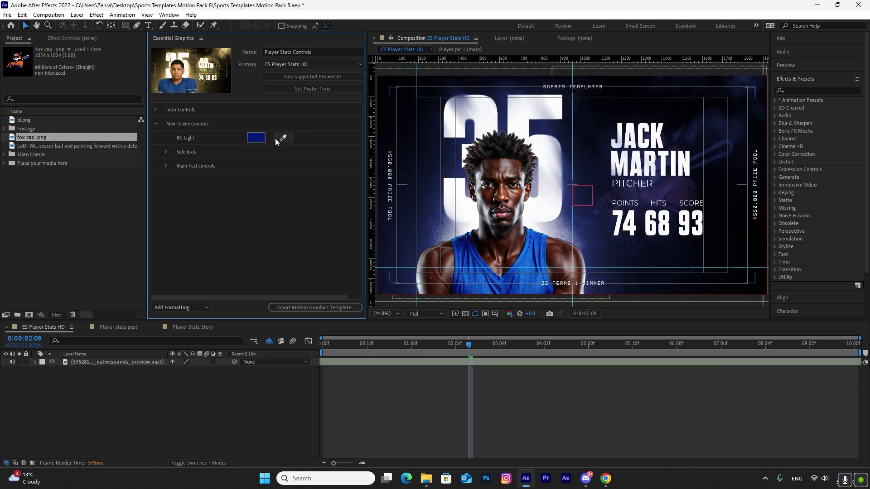
{"action": "left_click", "coordinate": [262, 138]}
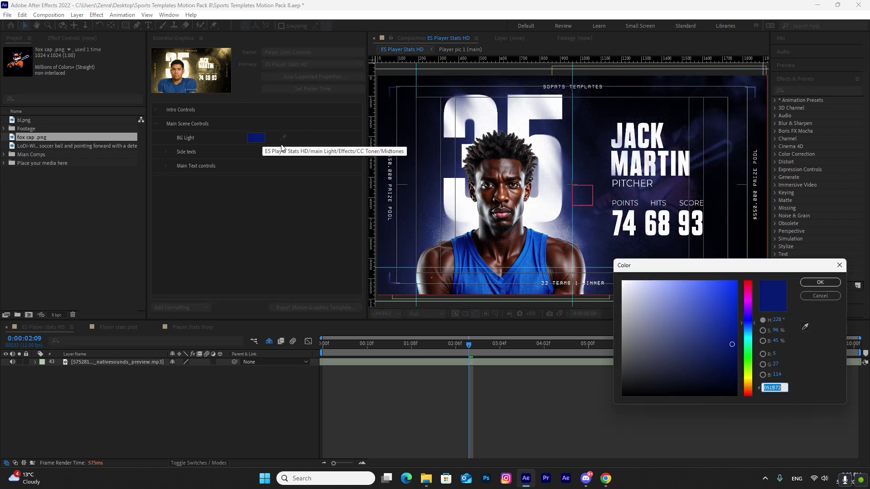
{"action": "left_click", "coordinate": [805, 327]}
{"action": "left_click", "coordinate": [522, 258]}
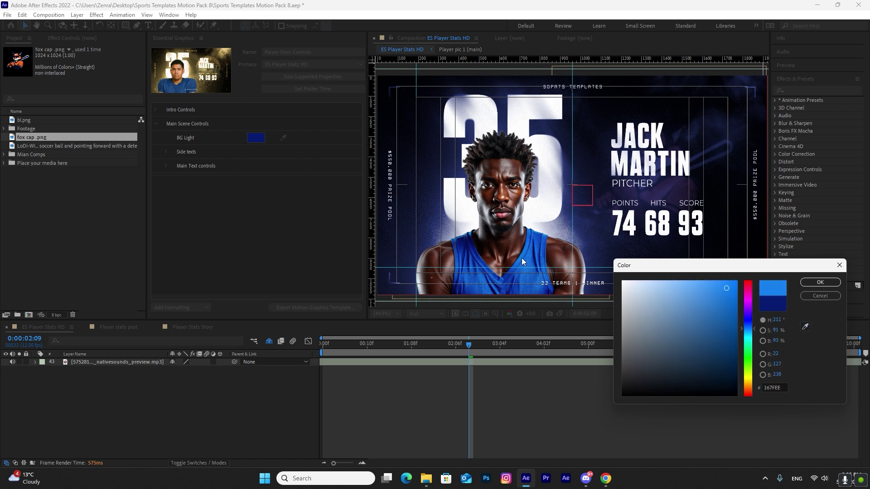
{"action": "left_click", "coordinate": [819, 282]}
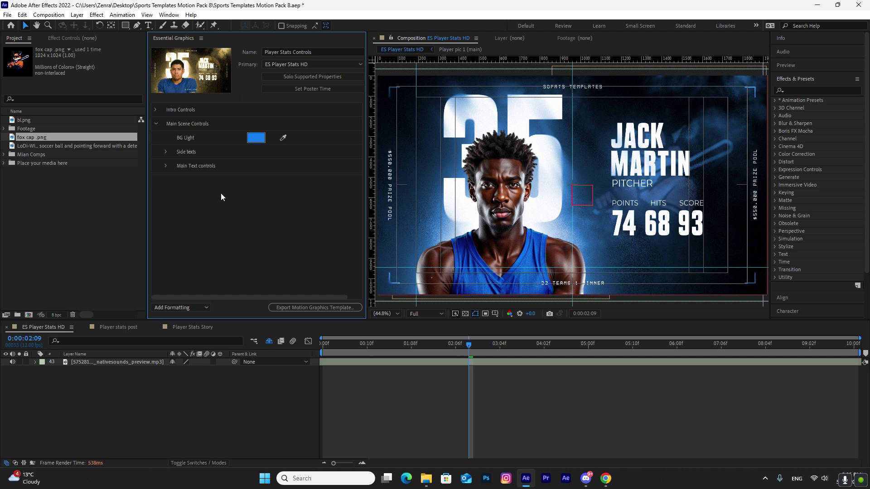
Set the Side Texts Color in the main scene's side texts group to the bright yellow FFF834
{"action": "left_click", "coordinate": [166, 151]}
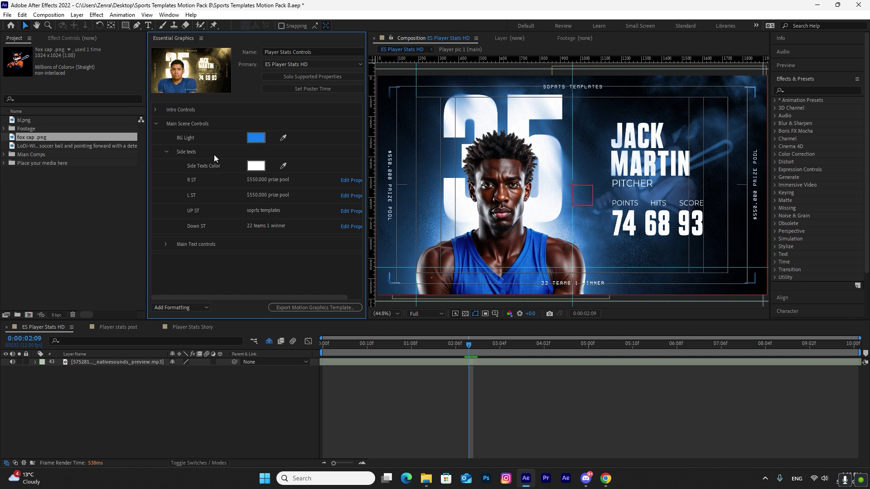
{"action": "left_click", "coordinate": [255, 165]}
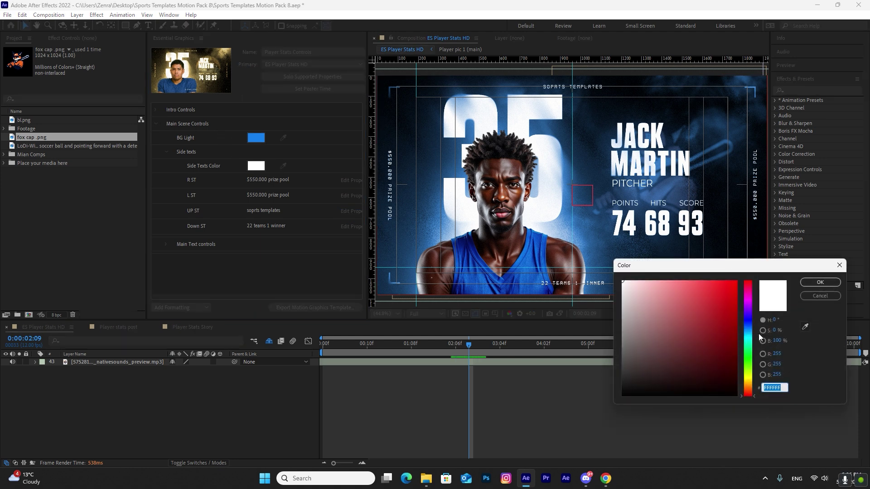
{"action": "left_click_drag", "start_coordinate": [747, 392], "coordinate": [745, 377]}
{"action": "left_click", "coordinate": [720, 296]}
{"action": "left_click_drag", "start_coordinate": [719, 296], "coordinate": [712, 268]}
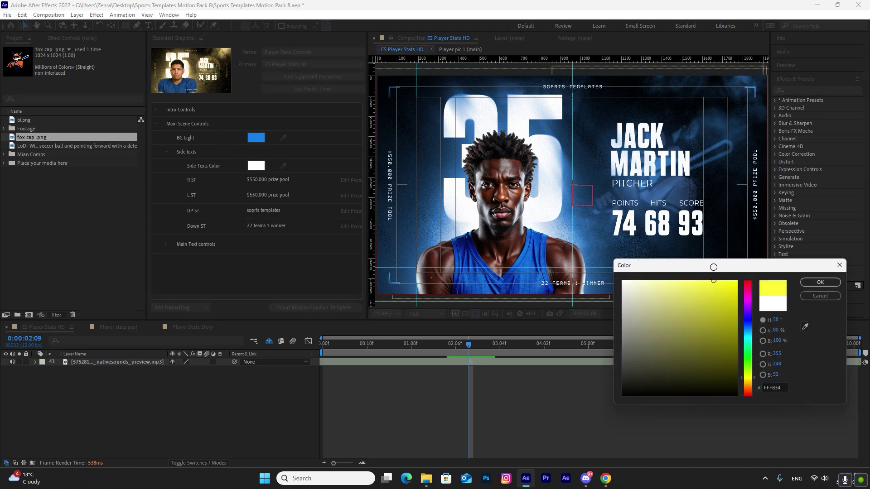
{"action": "left_click", "coordinate": [800, 282]}
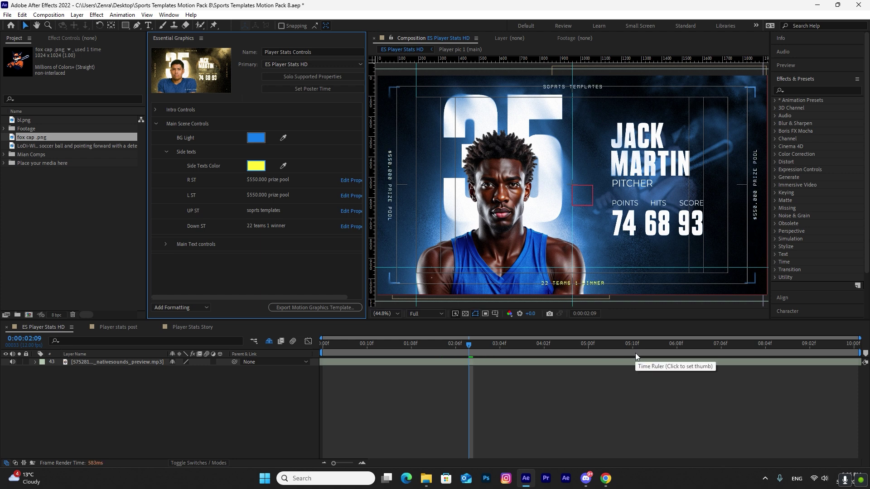
{"action": "left_click", "coordinate": [175, 395]}
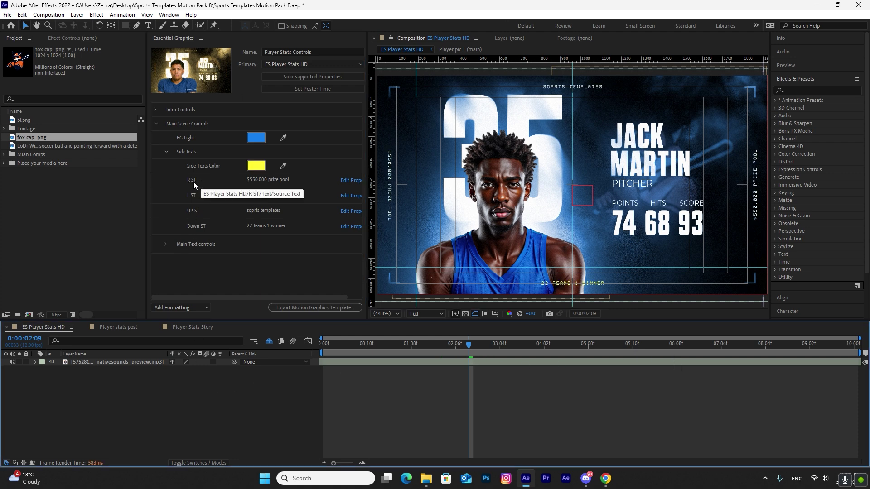
Change the R ST text to "right side text" and the L ST text to "left side text"
{"action": "left_click", "coordinate": [304, 178]}
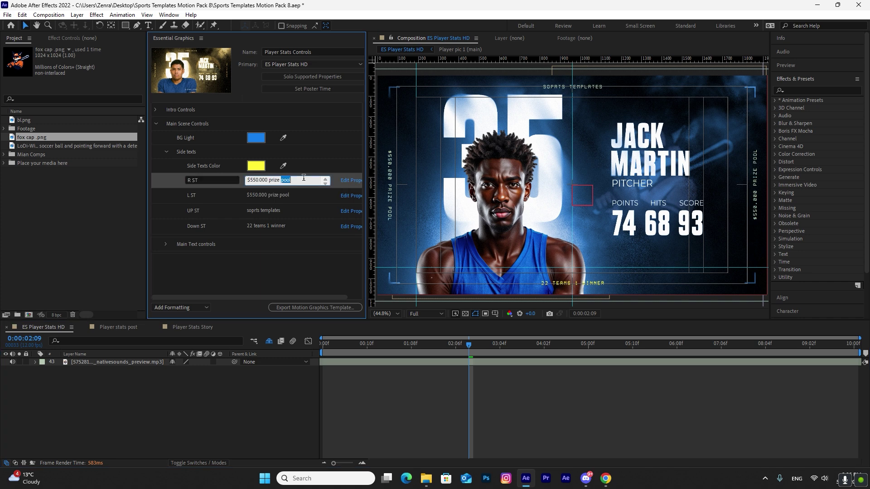
{"action": "type", "text": "right side text"}
{"action": "left_click", "coordinate": [298, 196]}
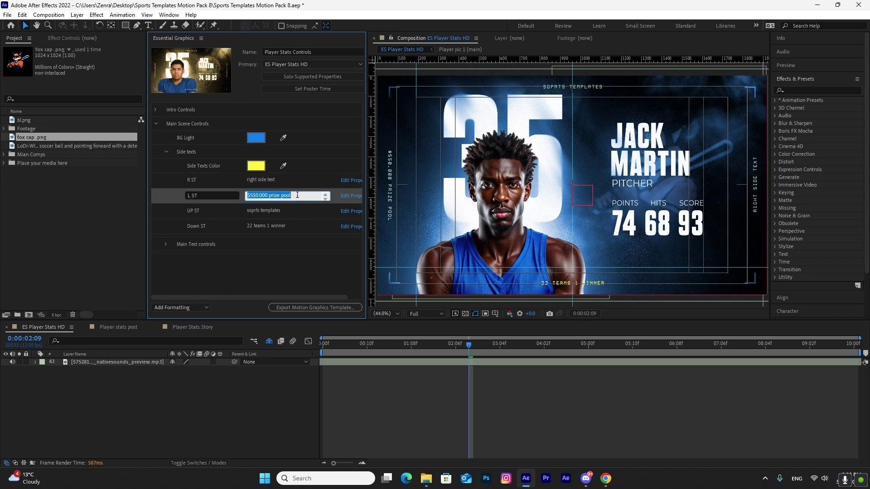
{"action": "key", "text": "BackSpace"}
{"action": "type", "text": "left side text"}
{"action": "left_click", "coordinate": [237, 381]}
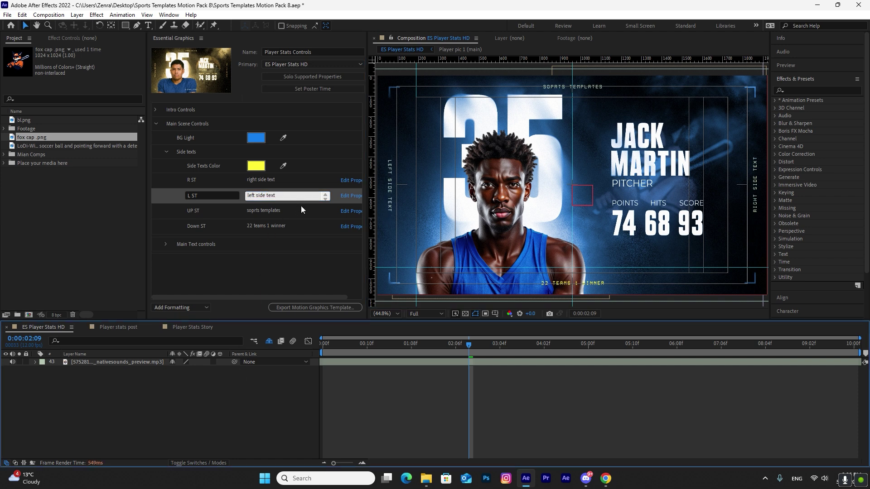
Change the UP ST text to "up side text" and the Down ST text to "down side text"
{"action": "left_click", "coordinate": [302, 210]}
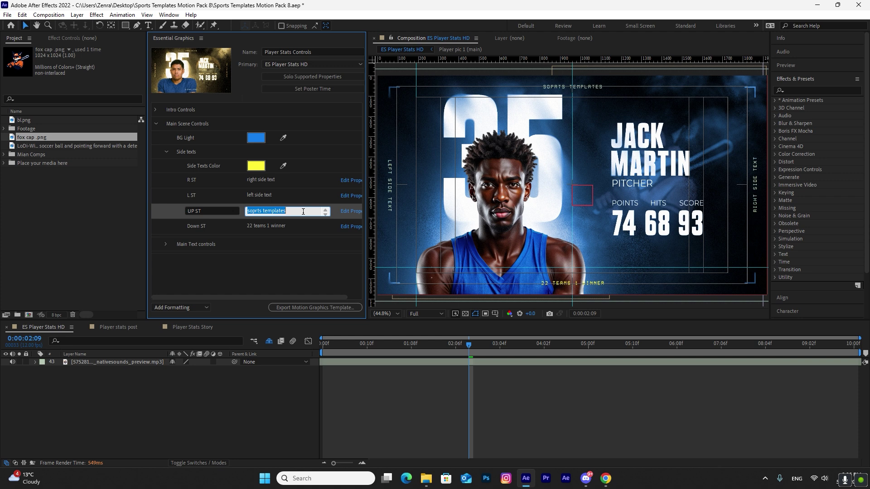
{"action": "type", "text": "up side text"}
{"action": "left_click", "coordinate": [299, 227]}
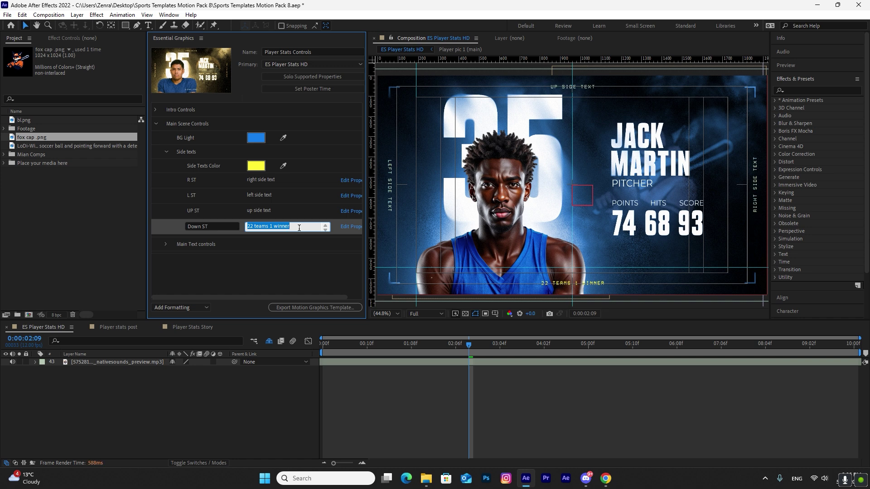
{"action": "type", "text": "down side text"}
{"action": "left_click", "coordinate": [239, 407]}
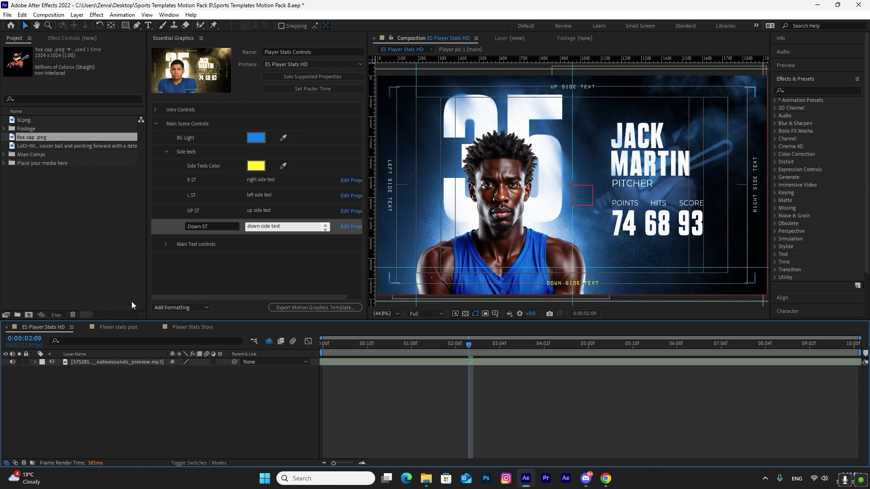
Check the side texts in the Player stats post and Player Stats Story compositions, and return to ES Player Stats HD
{"action": "left_click", "coordinate": [117, 325]}
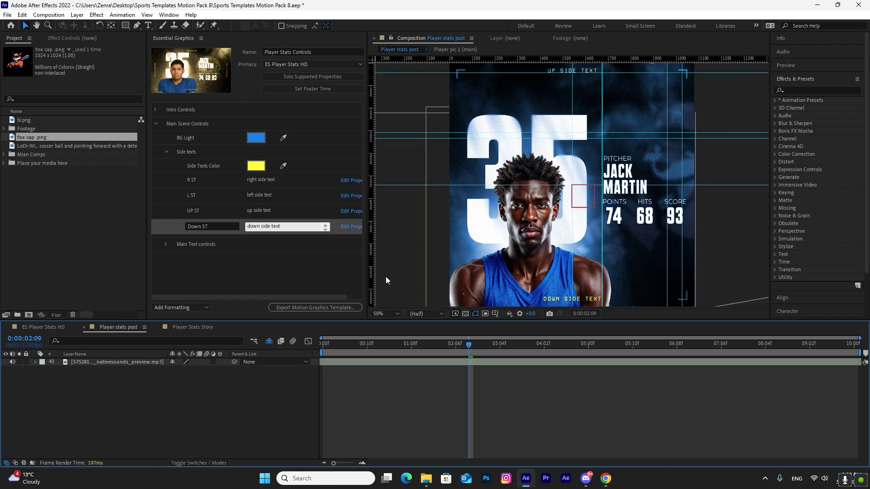
{"action": "left_click", "coordinate": [197, 326]}
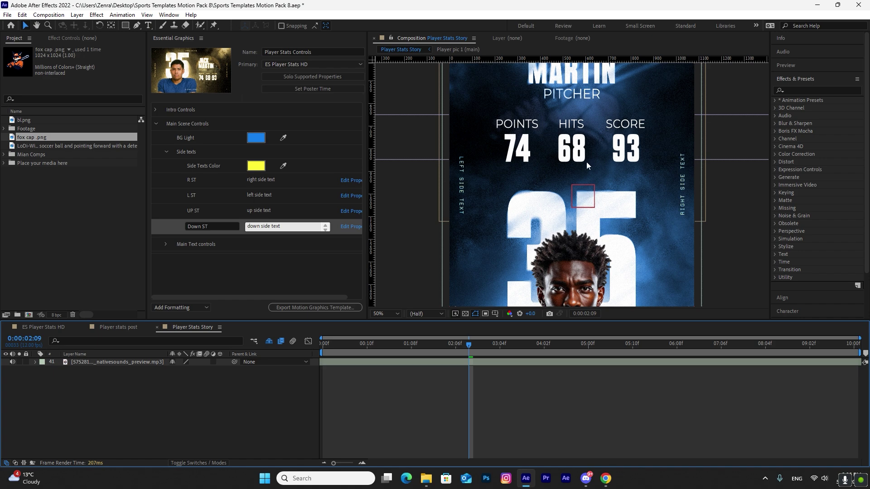
{"action": "key", "text": "h"}
{"action": "left_click_drag", "start_coordinate": [587, 161], "coordinate": [579, 278]}
{"action": "scroll", "coordinate": [580, 278], "scroll_direction": "down", "scroll_amount": 5}
{"action": "key", "text": "v"}
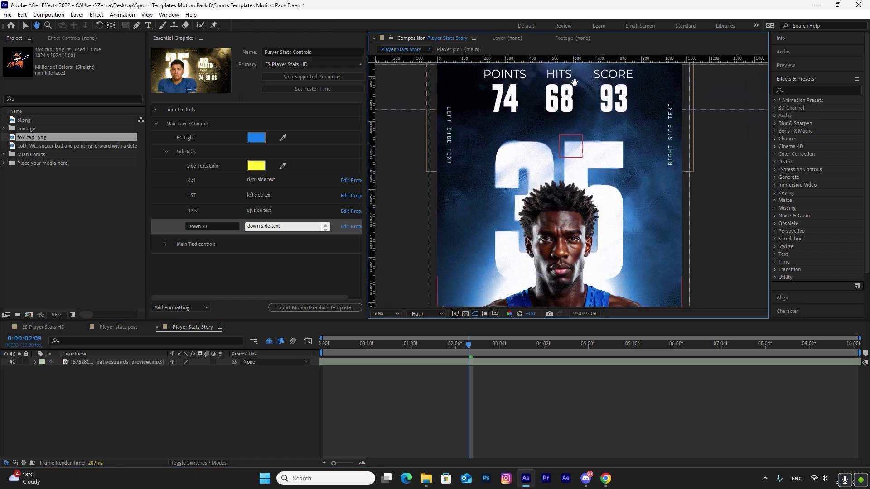
{"action": "left_click", "coordinate": [394, 313]}
{"action": "left_click", "coordinate": [390, 152]}
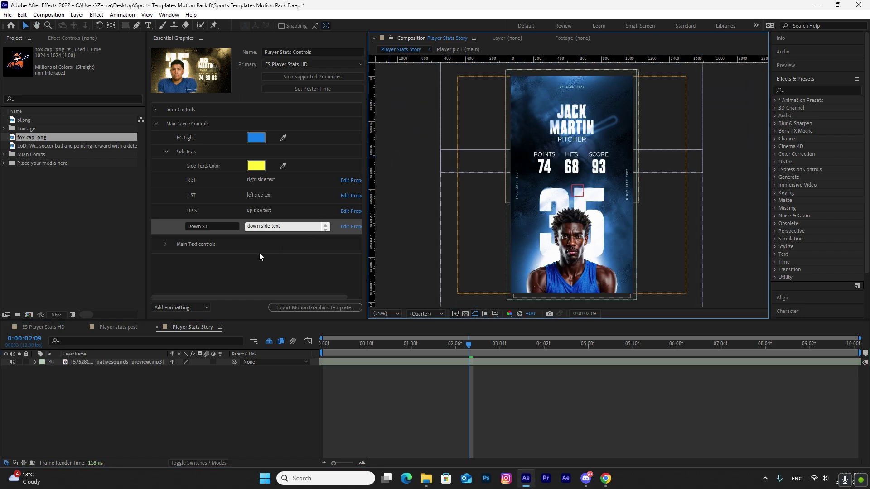
{"action": "left_click", "coordinate": [58, 327]}
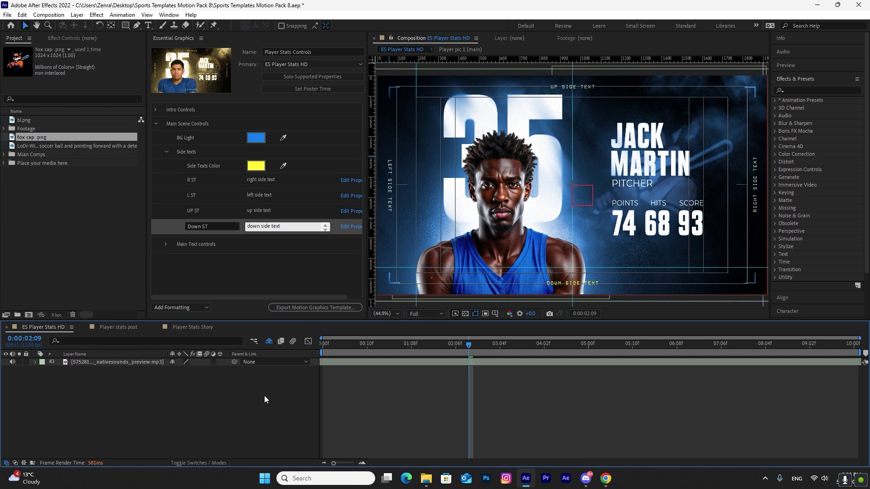
Replace the player's first name and last name in the Main Text controls group
{"action": "left_click", "coordinate": [256, 279]}
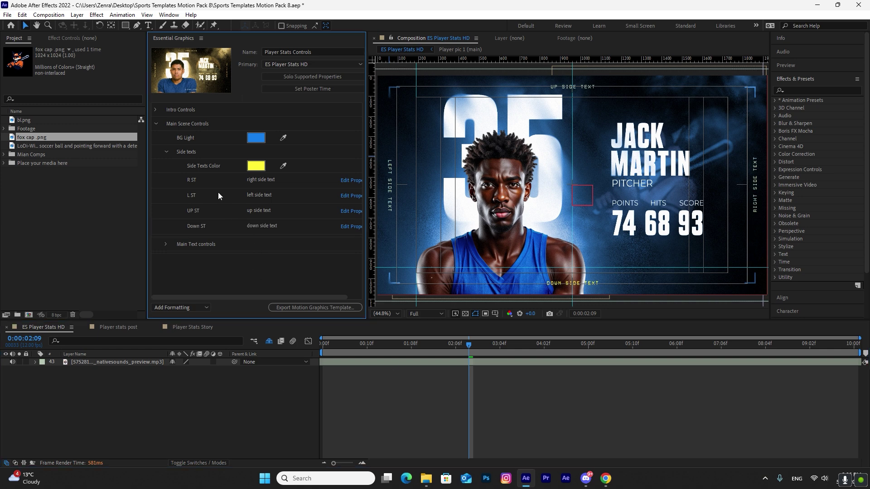
{"action": "left_click", "coordinate": [166, 151]}
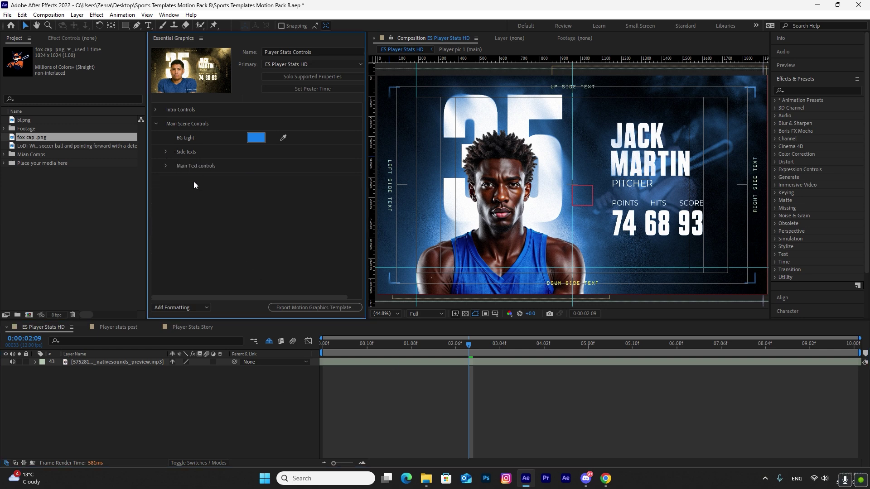
{"action": "left_click", "coordinate": [166, 166]}
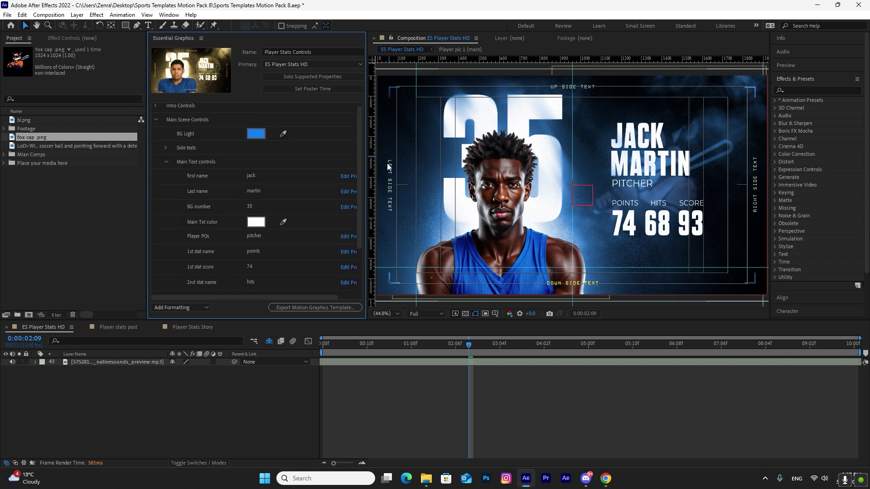
{"action": "left_click", "coordinate": [265, 177]}
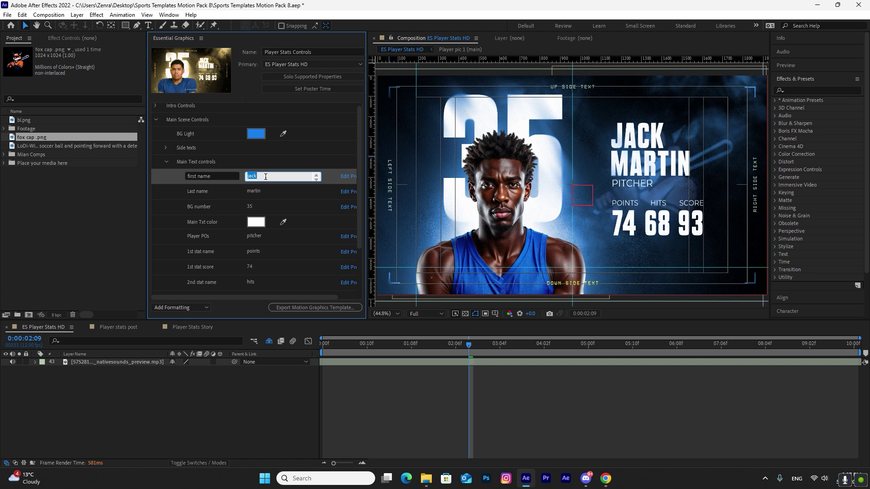
{"action": "type", "text": "bob"}
{"action": "left_click", "coordinate": [268, 191]}
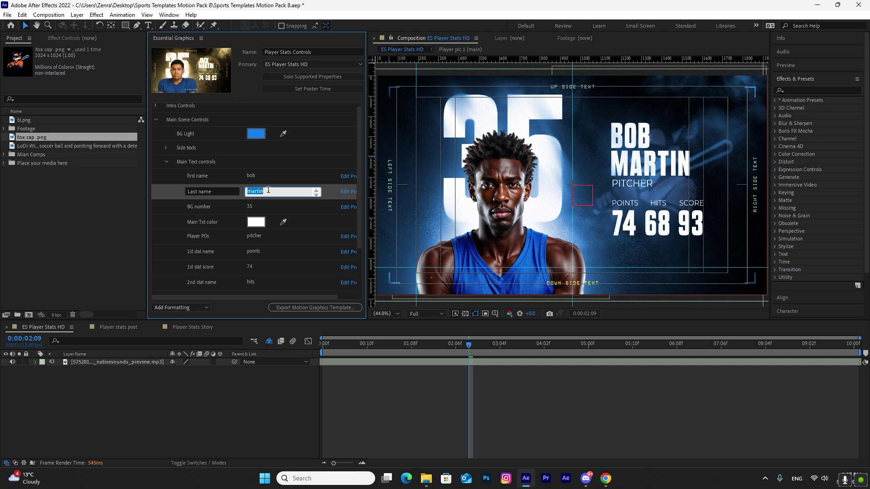
{"action": "type", "text": "bryan"}
{"action": "left_click", "coordinate": [150, 442]}
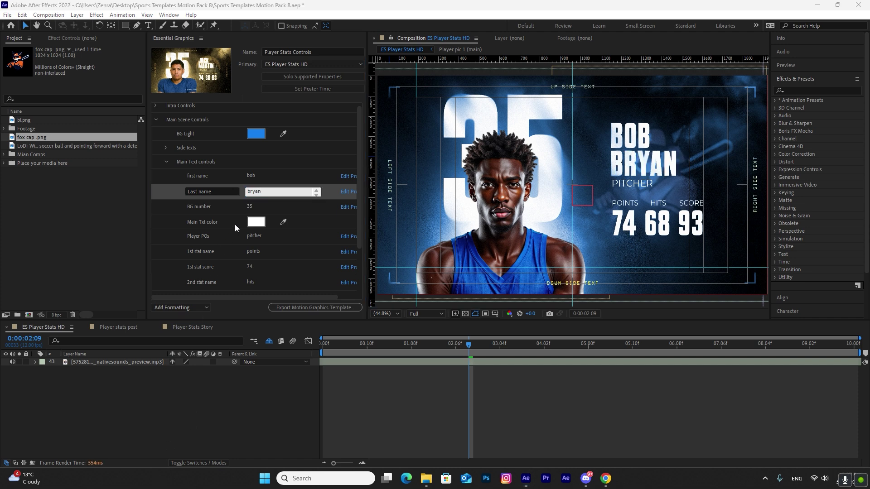
Set the BG number behind the player to 74
{"action": "left_click", "coordinate": [263, 207]}
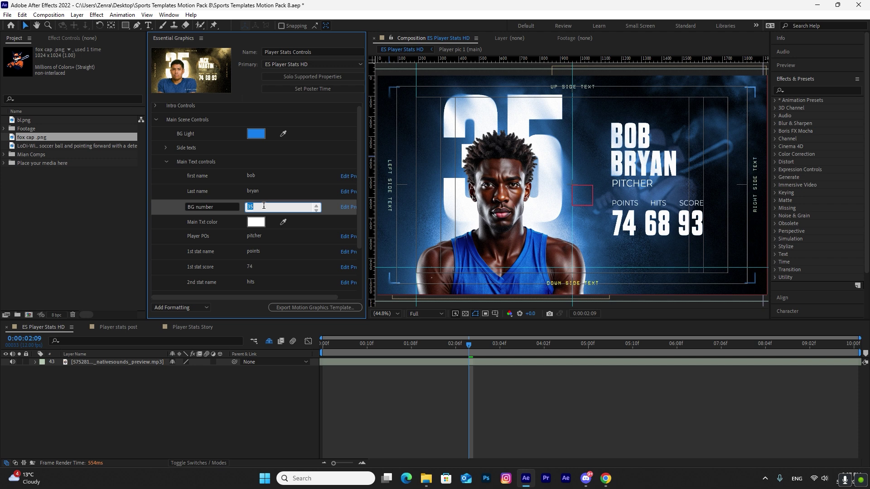
{"action": "type", "text": "74"}
{"action": "left_click", "coordinate": [135, 434]}
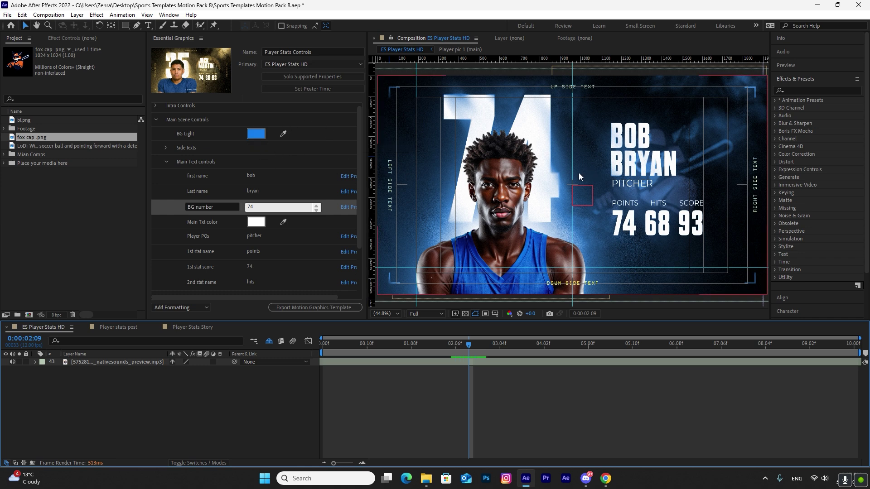
Sample the BG Light blue for the Main Txt color and lighten it to 8BC3FF
{"action": "left_click", "coordinate": [287, 222]}
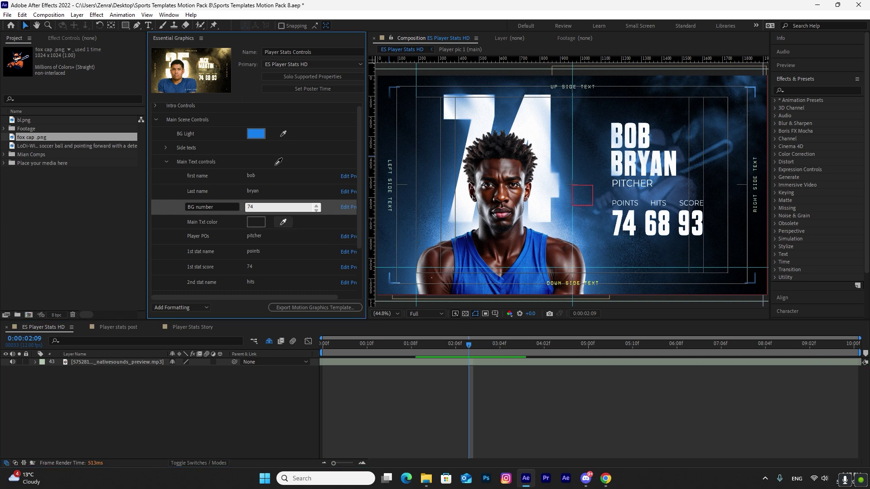
{"action": "left_click", "coordinate": [263, 135]}
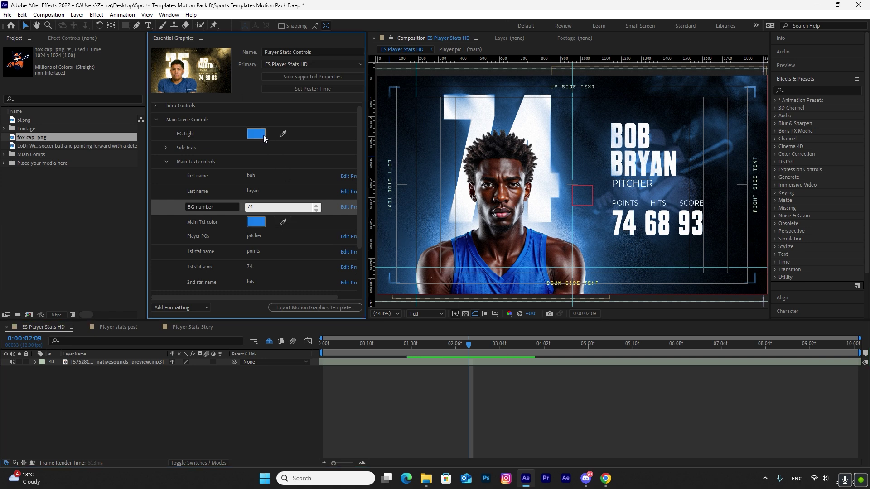
{"action": "left_click", "coordinate": [255, 223]}
{"action": "left_click", "coordinate": [673, 283]}
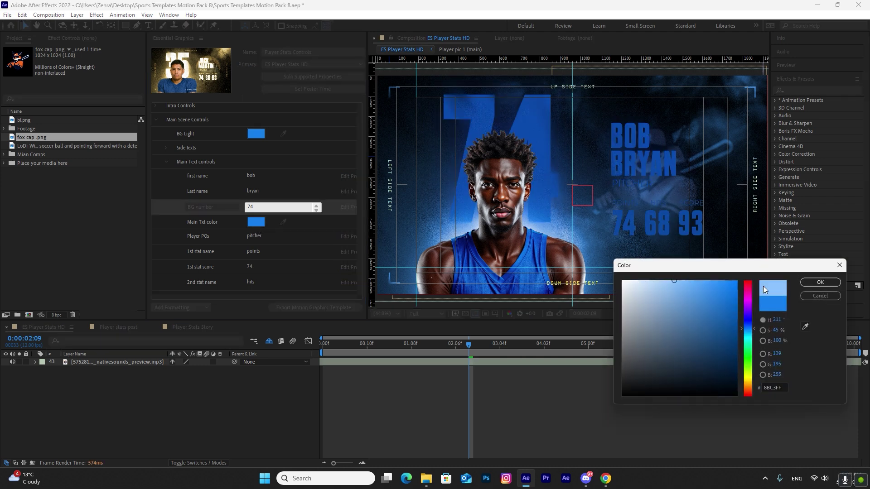
{"action": "left_click", "coordinate": [820, 282]}
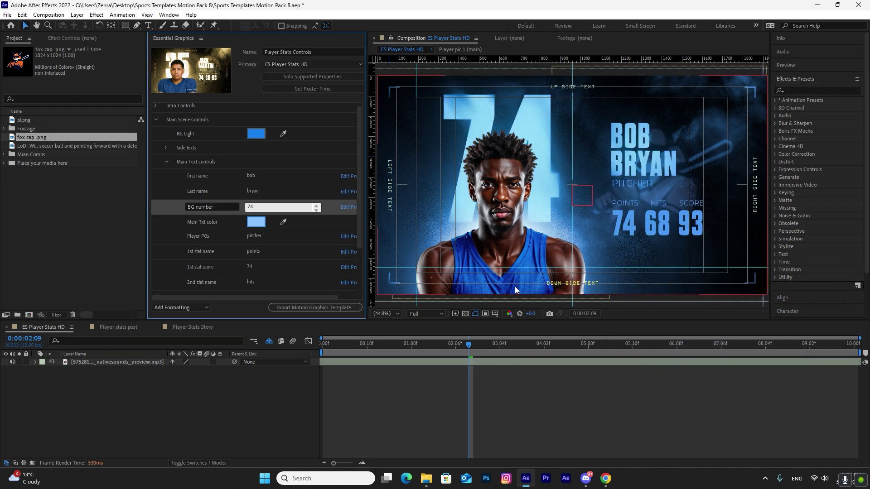
Try a different hue for the Main Txt color
{"action": "left_click", "coordinate": [261, 225]}
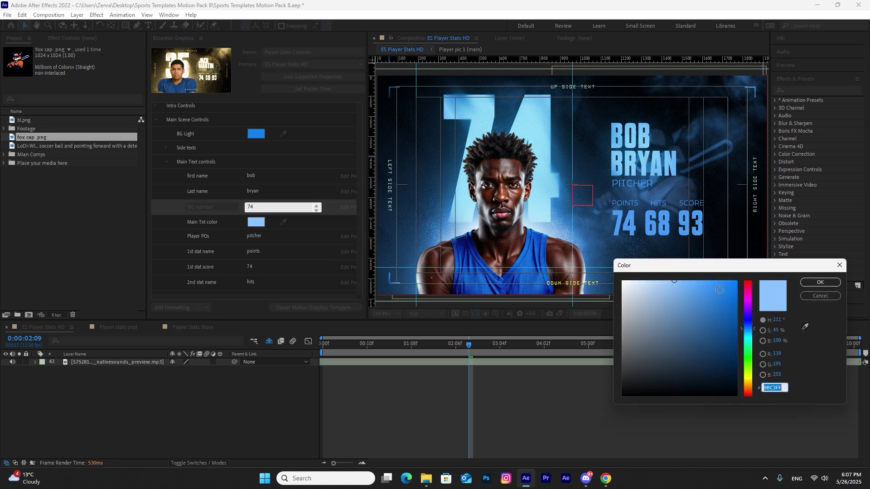
{"action": "left_click", "coordinate": [748, 303]}
{"action": "left_click", "coordinate": [810, 281]}
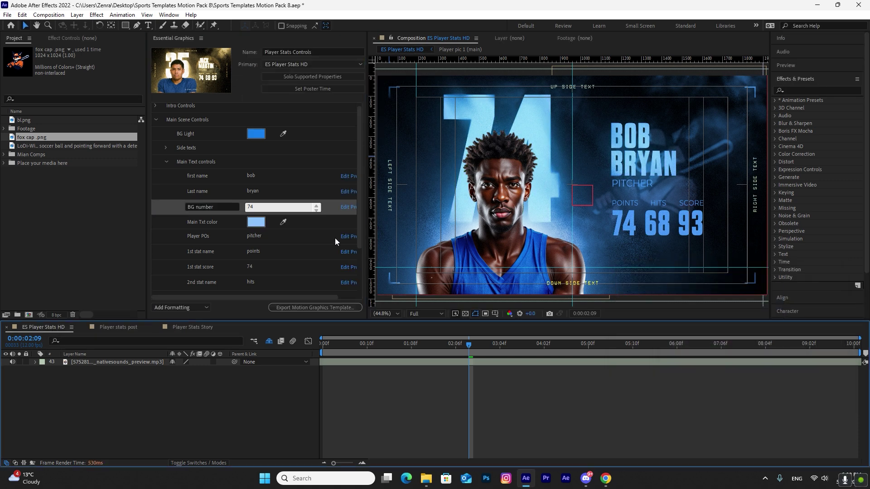
Lighten the Main Txt color to a very pale blue
{"action": "left_click", "coordinate": [254, 222]}
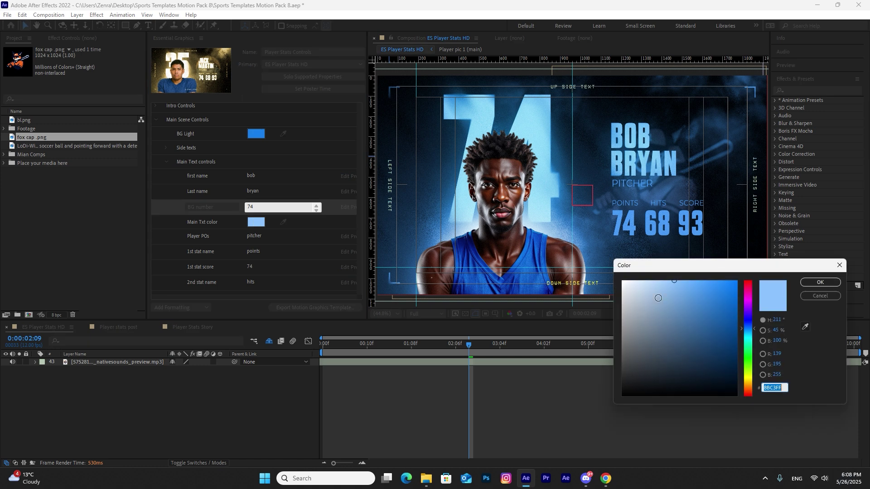
{"action": "left_click", "coordinate": [814, 282]}
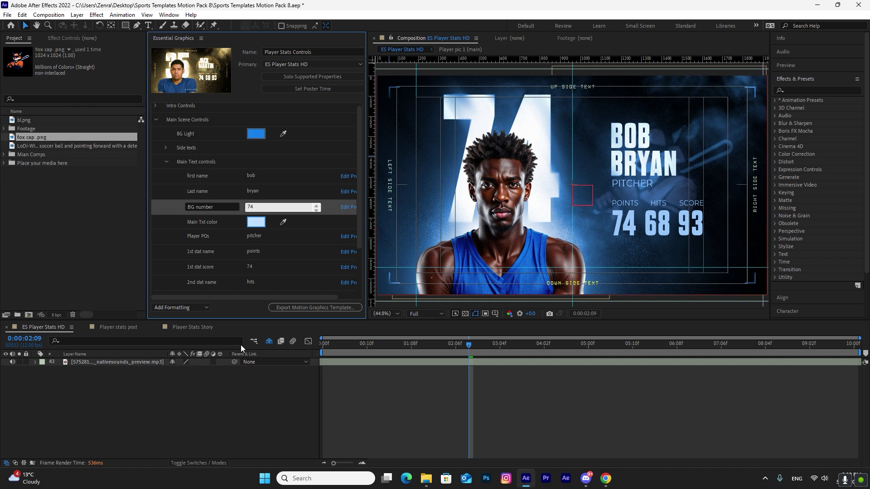
{"action": "left_click", "coordinate": [224, 406]}
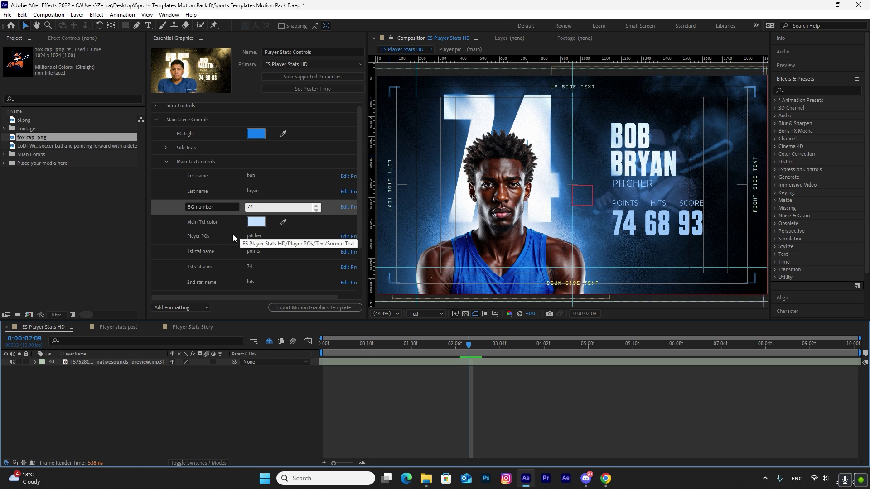
Change the Player POs text to "center"
{"action": "left_click", "coordinate": [271, 237]}
{"action": "left_click", "coordinate": [271, 236]}
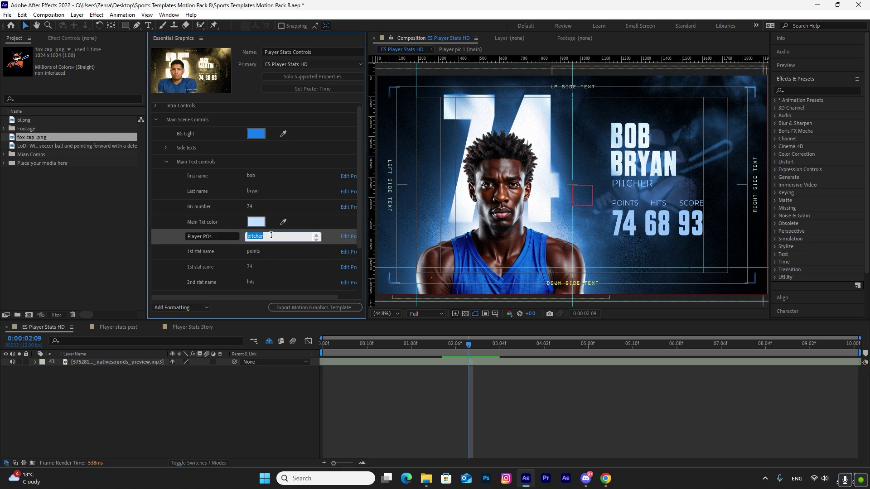
{"action": "type", "text": "center"}
{"action": "left_click", "coordinate": [232, 399]}
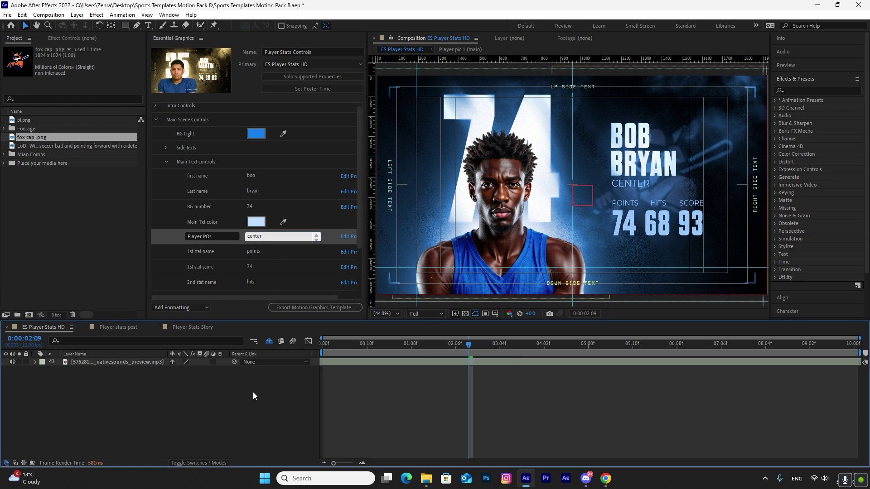
Change the 1st stat name to "shots" and its score to 23
{"action": "scroll", "coordinate": [214, 251], "scroll_direction": "down", "scroll_amount": 3}
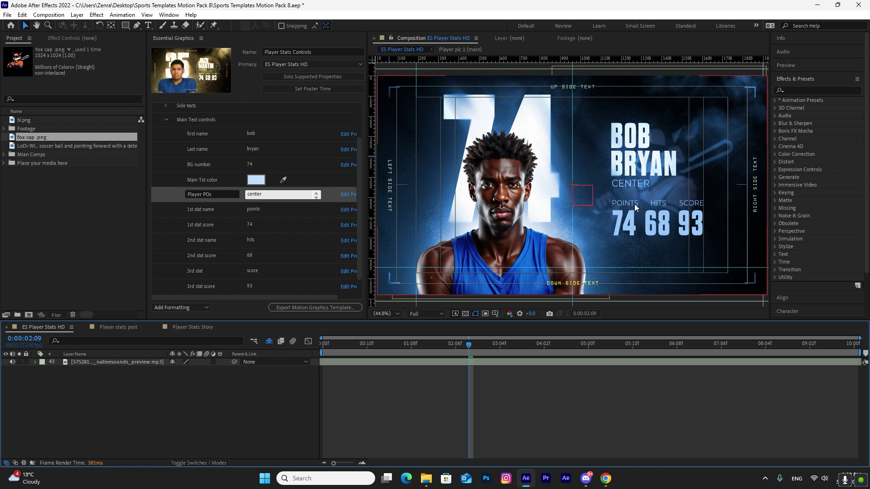
{"action": "left_click", "coordinate": [272, 209]}
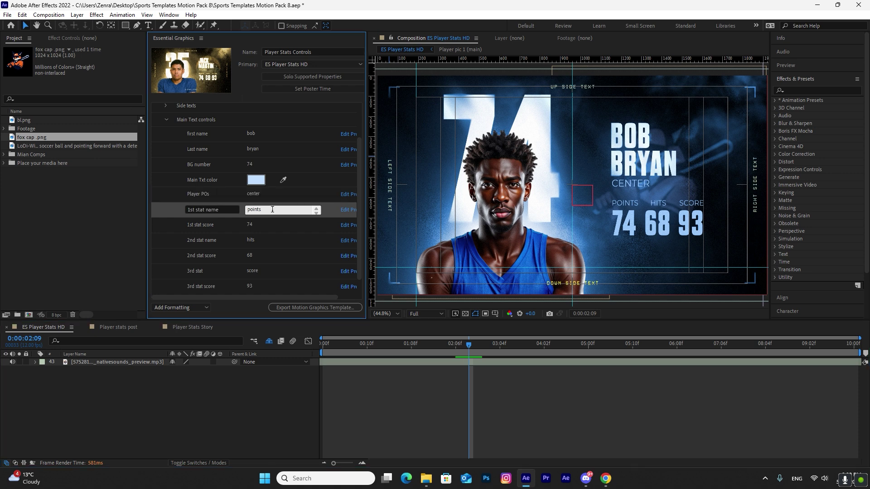
{"action": "type", "text": "shots"}
{"action": "left_click", "coordinate": [255, 413]}
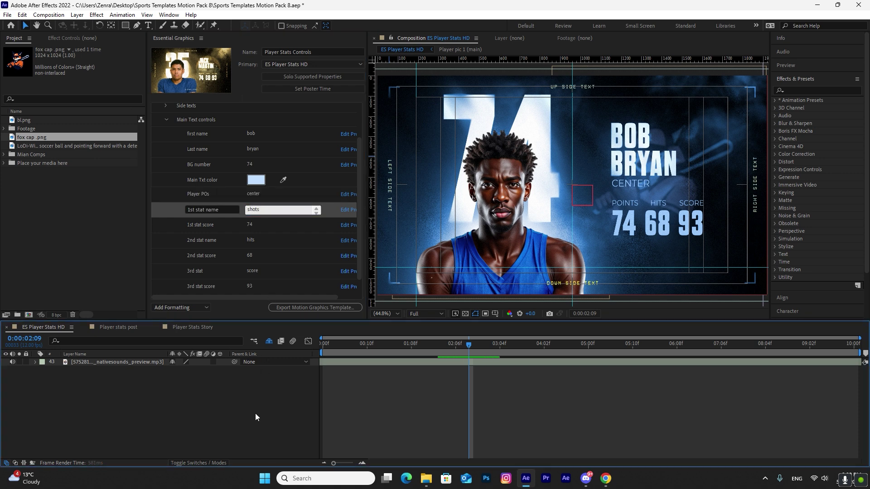
{"action": "left_click", "coordinate": [268, 225]}
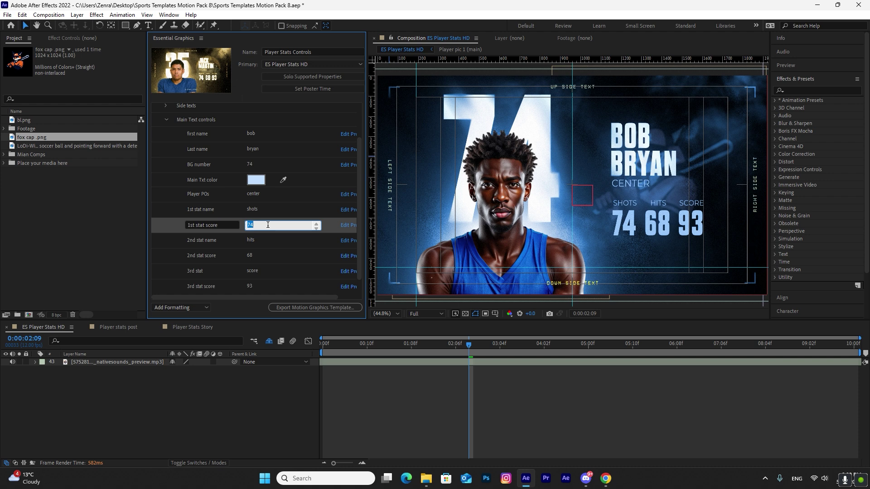
{"action": "type", "text": "23"}
{"action": "left_click", "coordinate": [246, 390]}
Change the 2nd stat name to "points" and its score to 77
{"action": "left_click", "coordinate": [265, 241]}
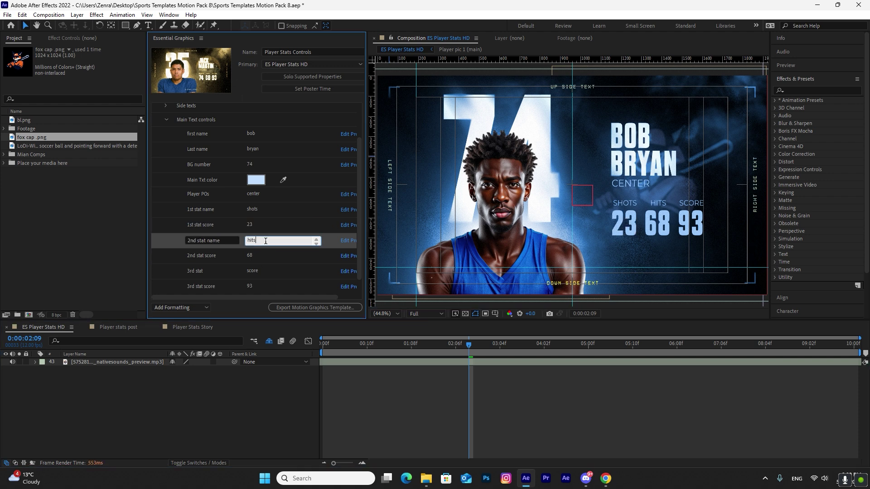
{"action": "double_click", "coordinate": [265, 241]}
{"action": "type", "text": "Points"}
{"action": "left_click", "coordinate": [121, 423]}
{"action": "left_click", "coordinate": [276, 252]}
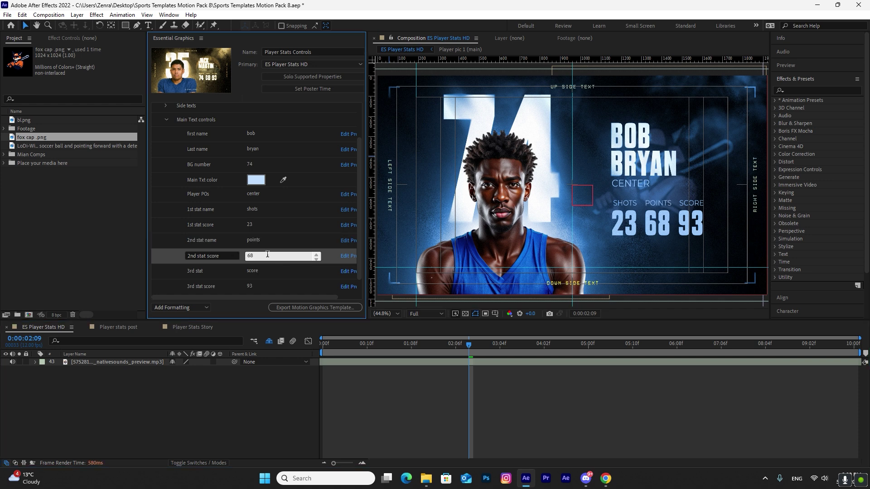
{"action": "type", "text": "77"}
{"action": "left_click", "coordinate": [247, 401]}
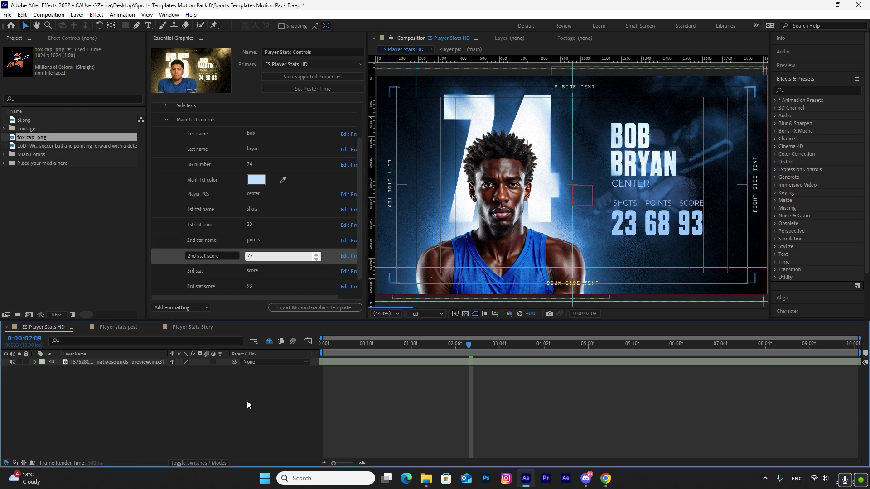
Change the 3rd stat name to "passes" and its score to 68
{"action": "left_click", "coordinate": [268, 271]}
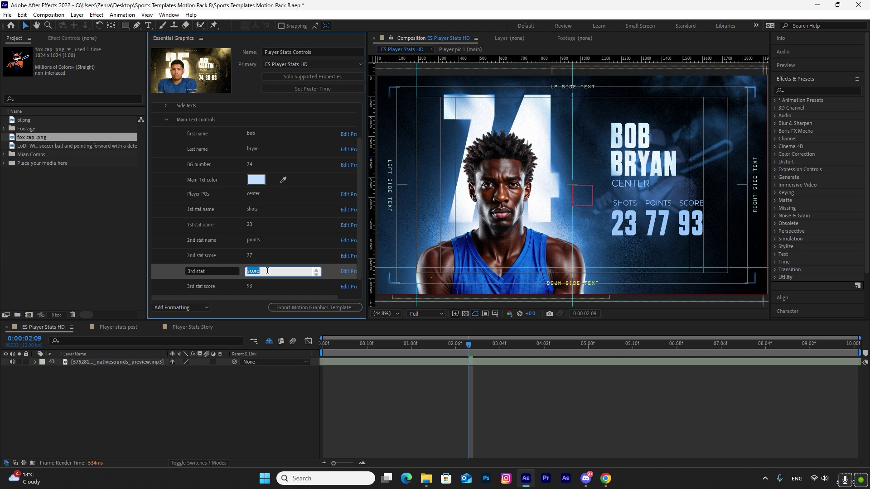
{"action": "type", "text": "passes"}
{"action": "left_click", "coordinate": [289, 389]}
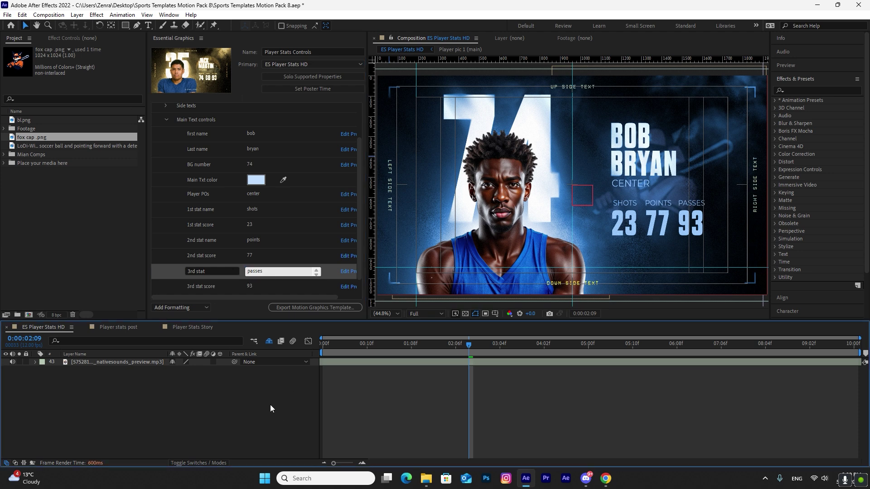
{"action": "left_click", "coordinate": [256, 285]}
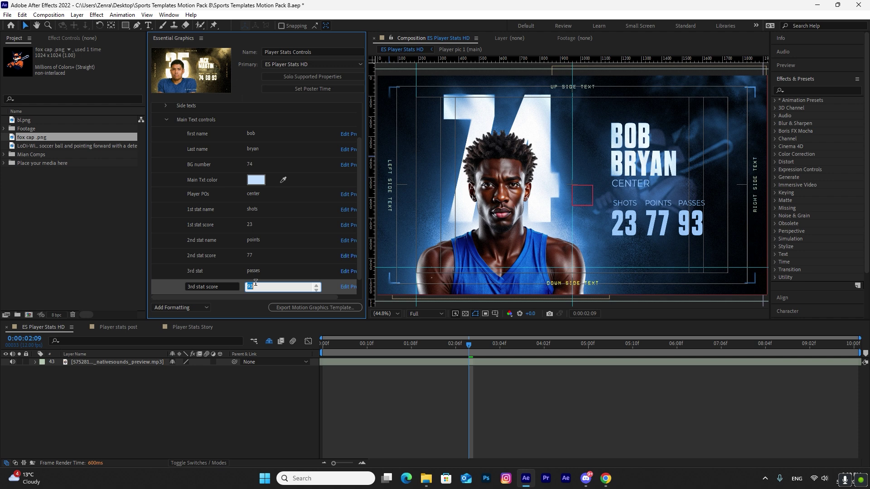
{"action": "type", "text": "68"}
{"action": "left_click", "coordinate": [181, 435]}
Try a three-digit 1st stat score of 231 and scale down the HD Stats number text to fit it
{"action": "scroll", "coordinate": [279, 249], "scroll_direction": "down", "scroll_amount": 1}
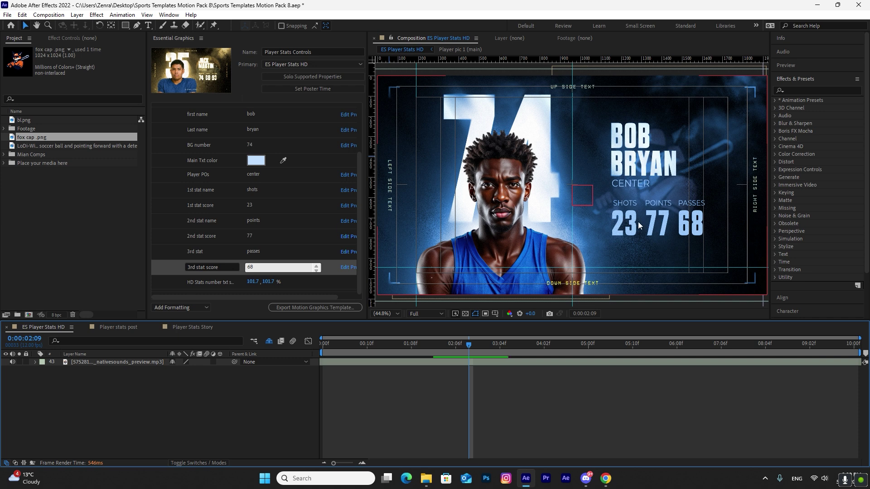
{"action": "left_click", "coordinate": [260, 204]}
{"action": "type", "text": "1"}
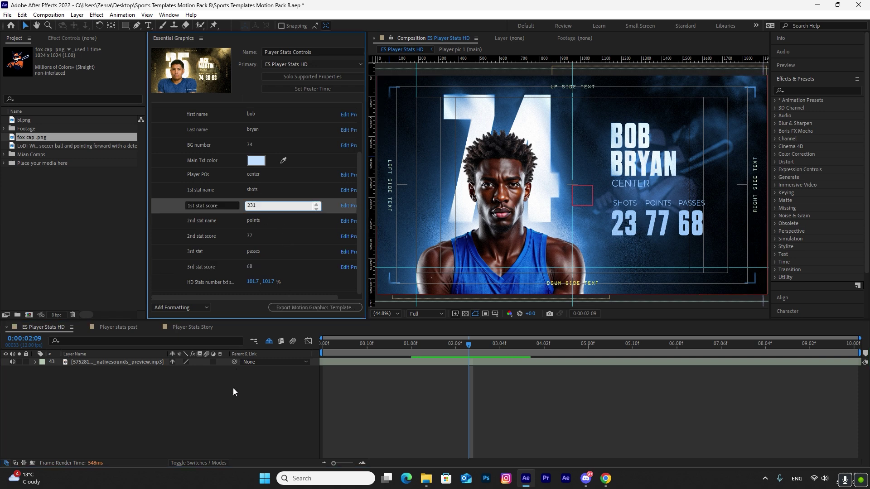
{"action": "left_click", "coordinate": [230, 413]}
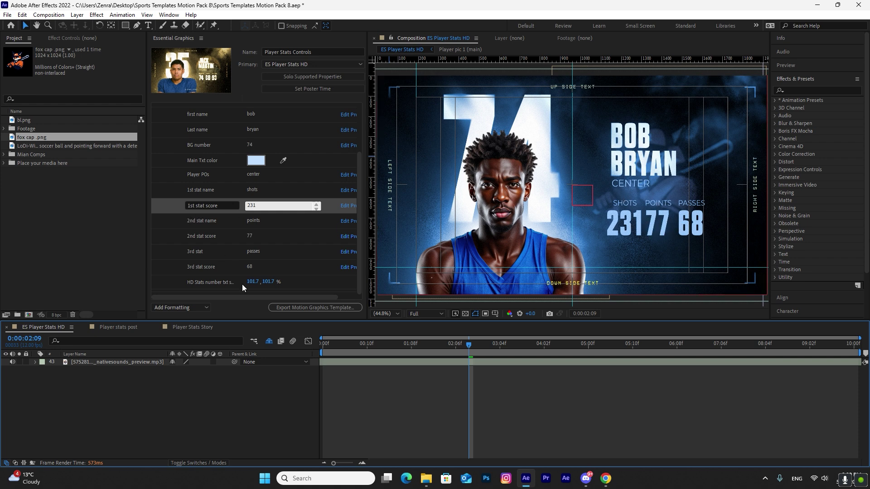
{"action": "left_click_drag", "start_coordinate": [252, 285], "coordinate": [247, 287]}
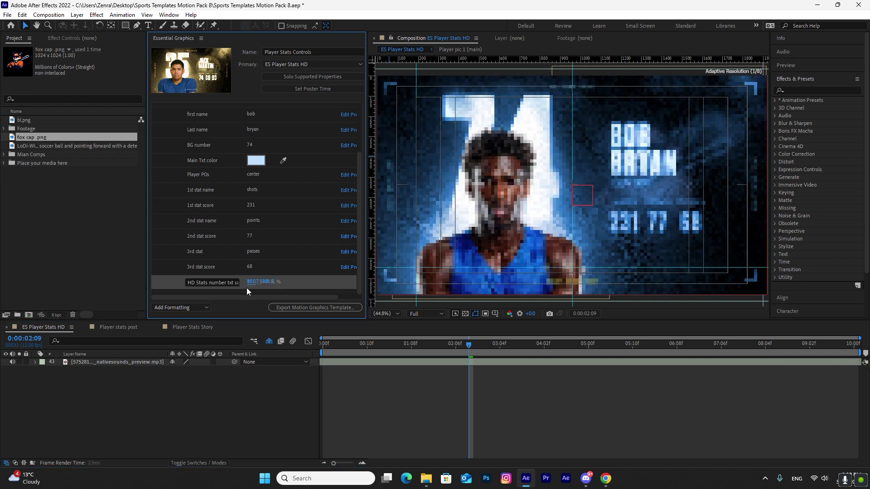
{"action": "left_click", "coordinate": [242, 378]}
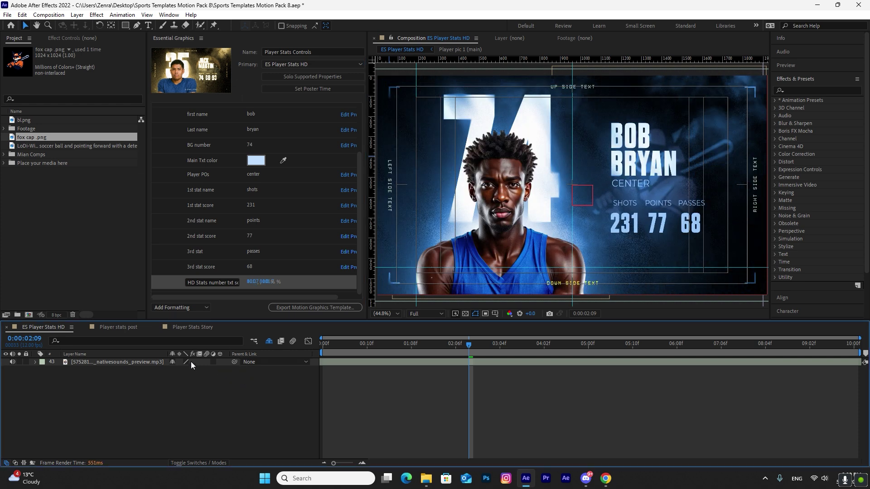
Check the stats in the Player stats post and Player Stats Story compositions and return to ES Player Stats HD
{"action": "left_click", "coordinate": [124, 327]}
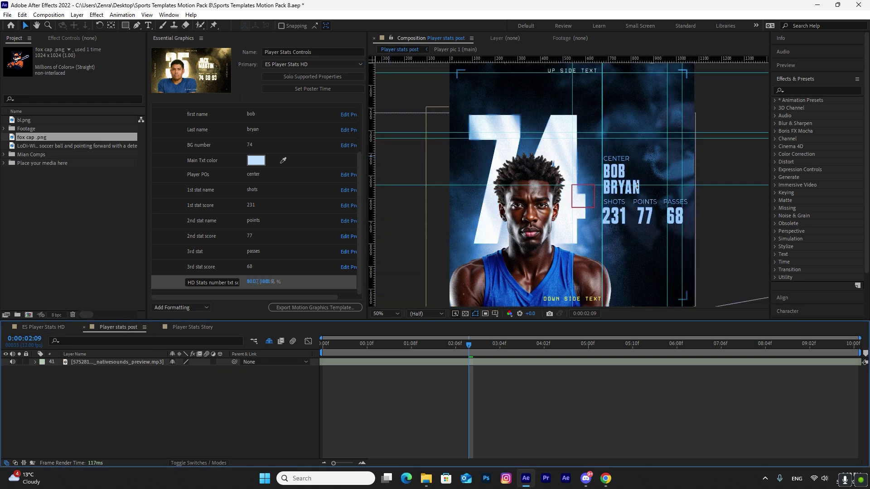
{"action": "left_click", "coordinate": [187, 329]}
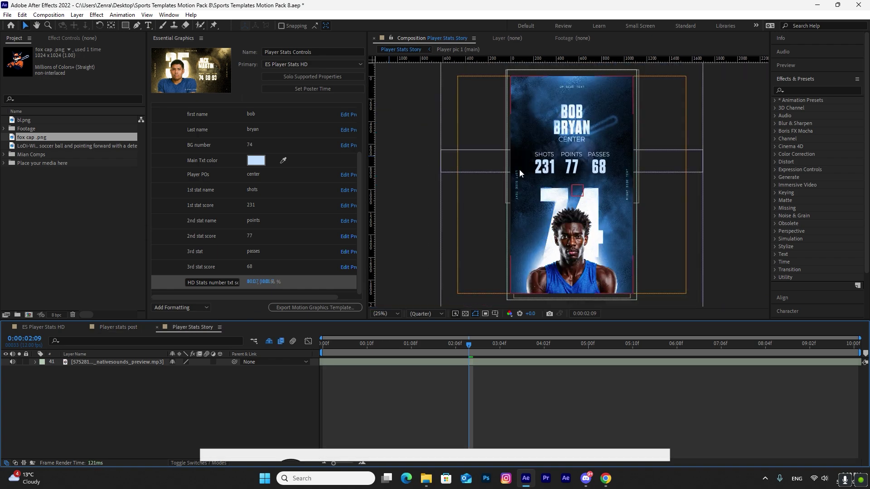
{"action": "left_click", "coordinate": [70, 328]}
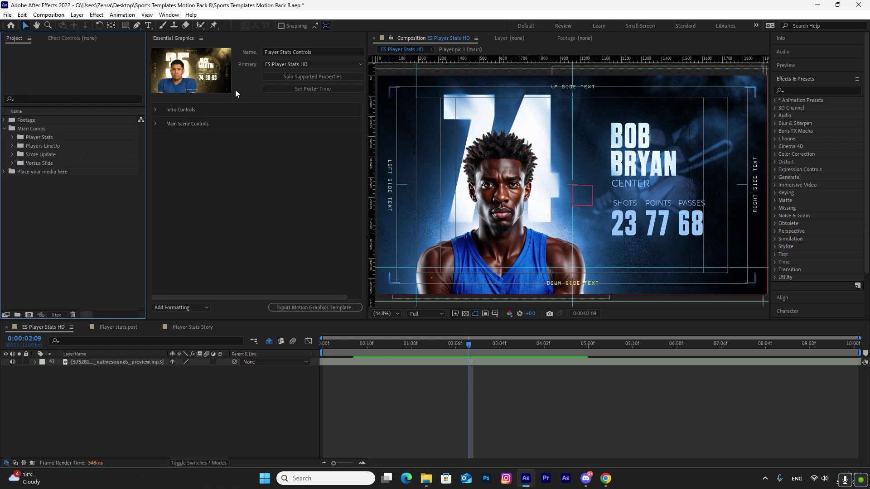
Switch the primary composition of the template controls to ES Players Lineup HD 11
{"action": "left_click", "coordinate": [289, 65]}
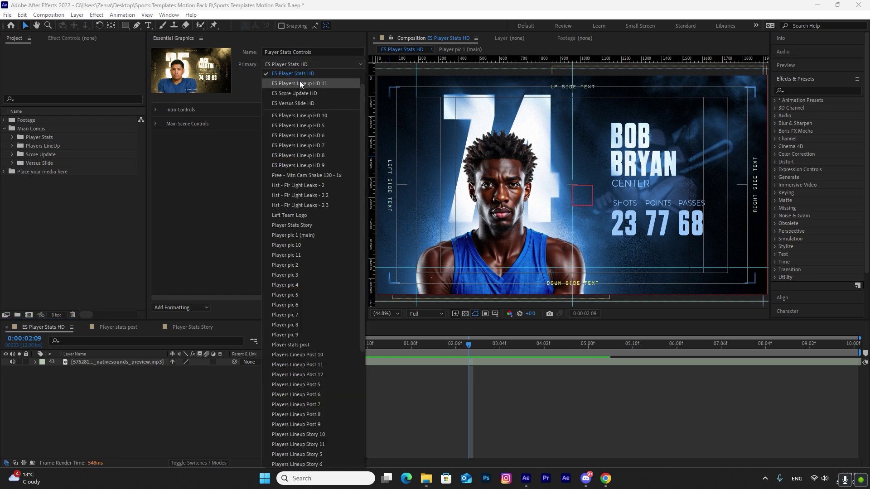
{"action": "left_click", "coordinate": [313, 85]}
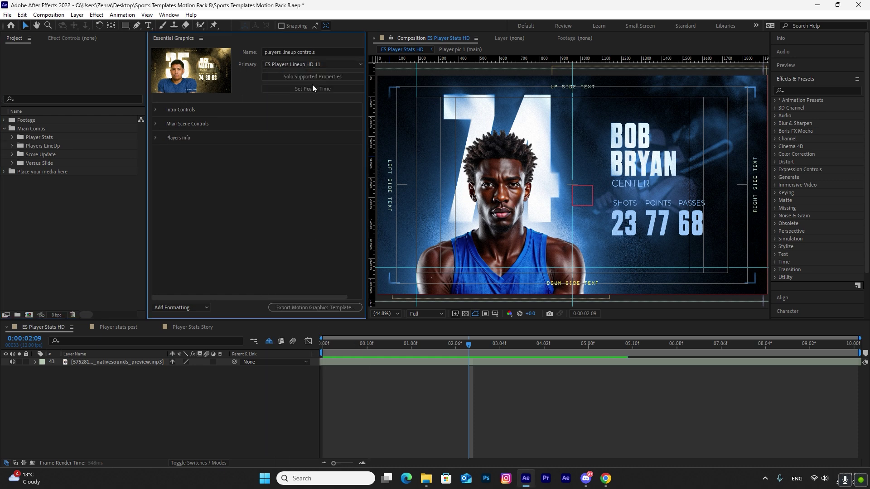
{"action": "left_click", "coordinate": [56, 217]}
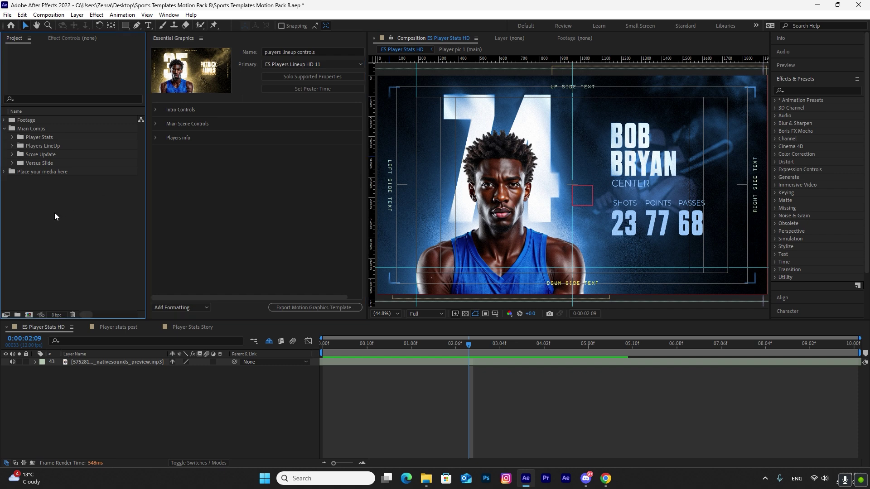
Open the ES Players Lineup HD 5, Players Lineup Post 5 and Players Lineup Story 5 compositions from the Players LineUp folder
{"action": "left_click", "coordinate": [12, 146]}
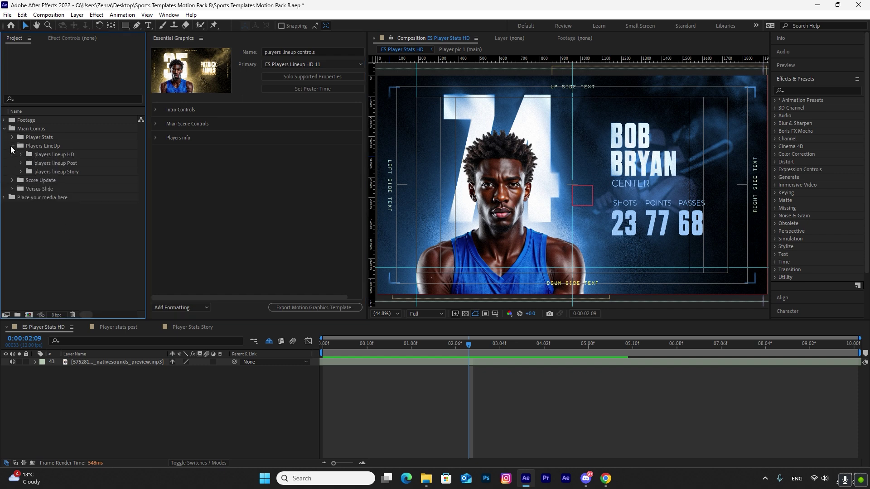
{"action": "left_click", "coordinate": [21, 154]}
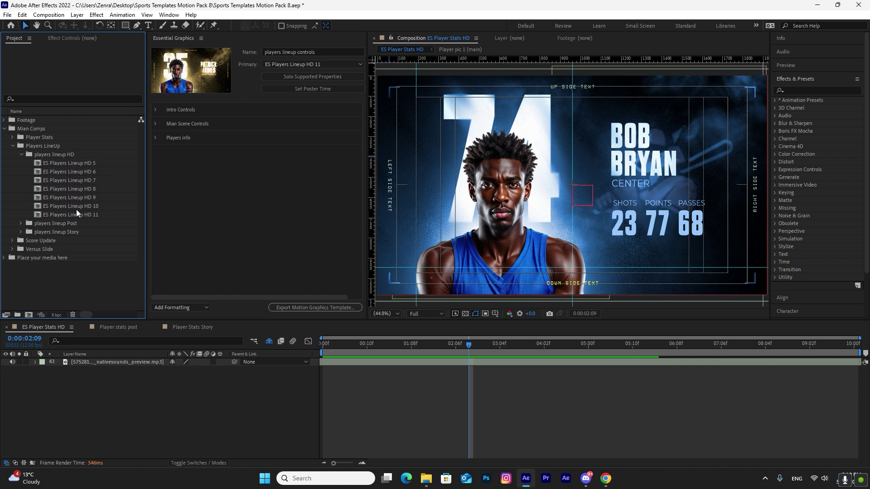
{"action": "double_click", "coordinate": [72, 163]}
{"action": "left_click", "coordinate": [22, 154]}
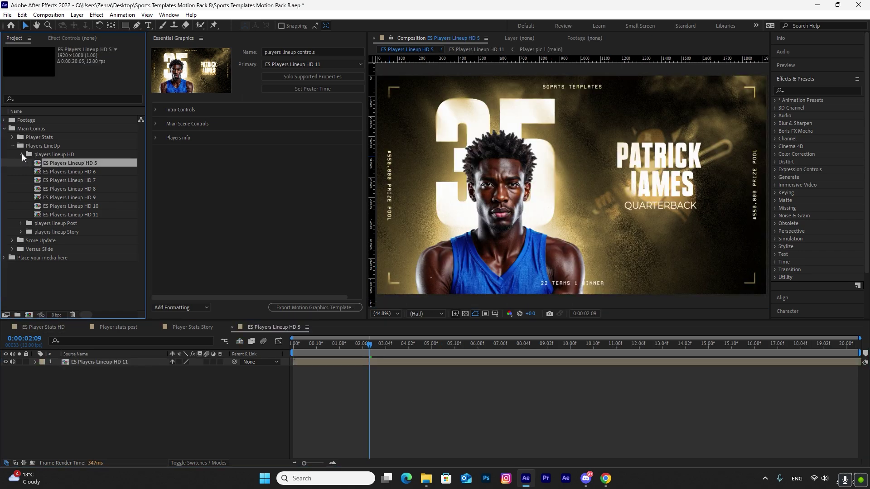
{"action": "left_click", "coordinate": [20, 163]}
{"action": "double_click", "coordinate": [70, 172]}
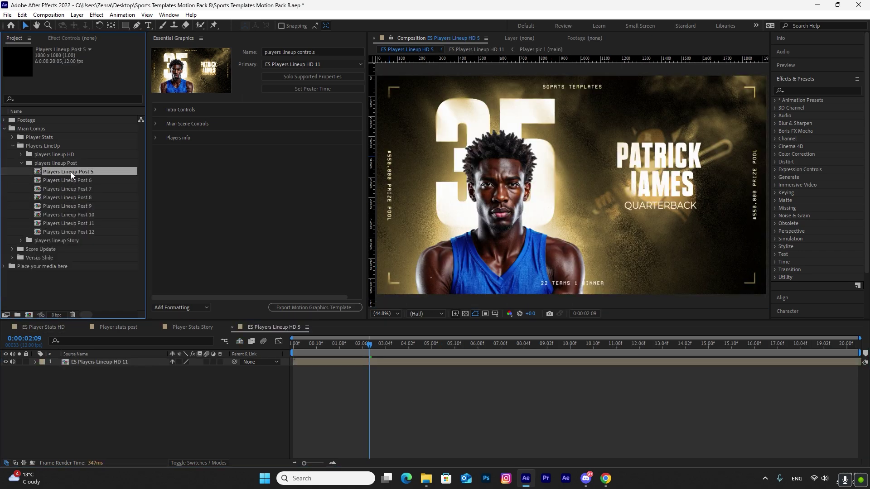
{"action": "left_click", "coordinate": [21, 162]}
{"action": "left_click", "coordinate": [51, 172]}
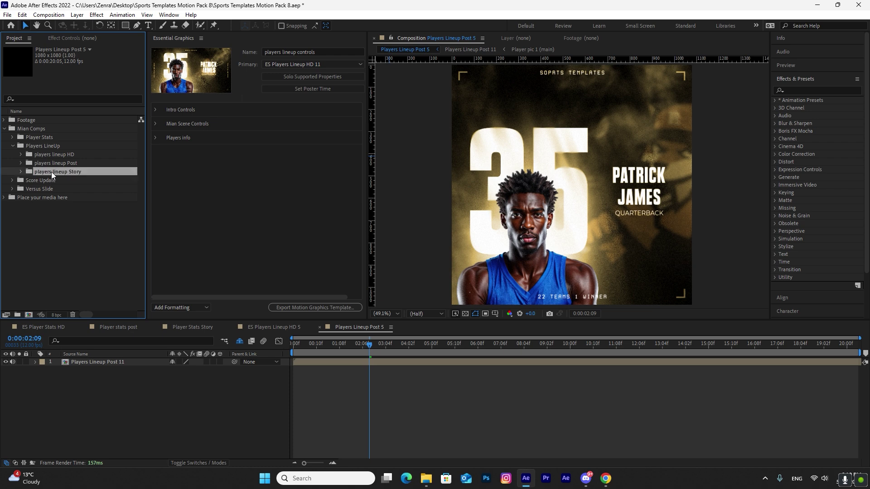
{"action": "left_click", "coordinate": [22, 172]}
{"action": "double_click", "coordinate": [64, 179]}
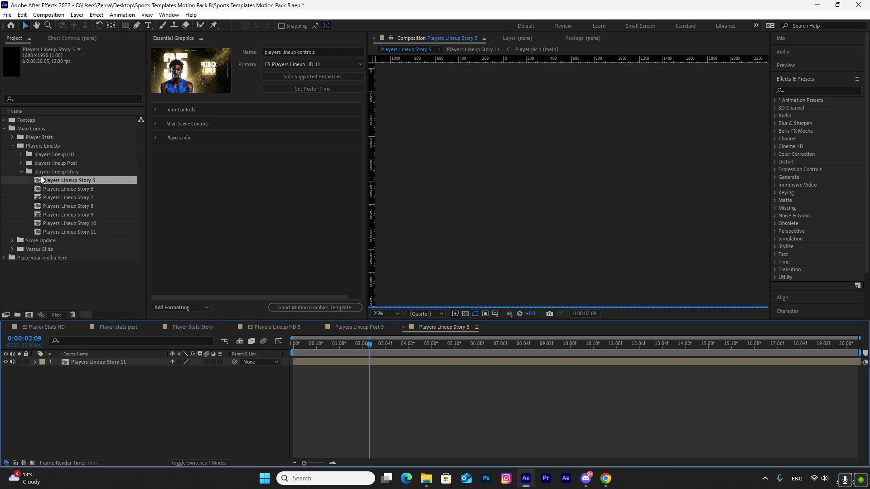
{"action": "left_click", "coordinate": [21, 172]}
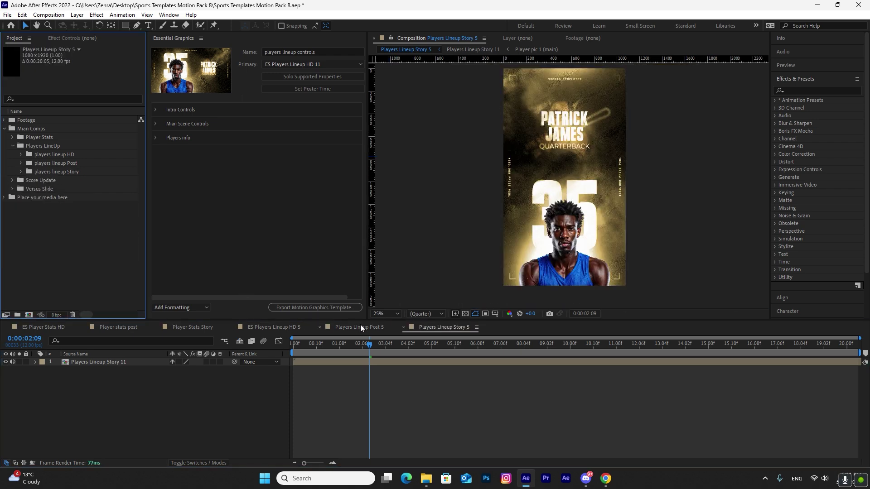
Close the ES Player Stats HD, Player stats post and Player Stats Story timelines
{"action": "left_click", "coordinate": [6, 327]}
{"action": "left_click", "coordinate": [6, 327]}
{"action": "left_click", "coordinate": [6, 326]}
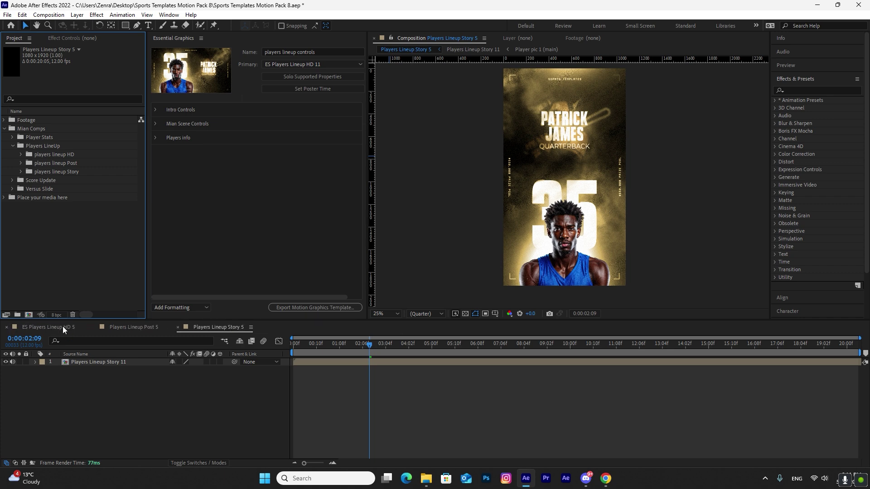
Show ES Players Lineup HD 5 fitted up to 100% in the viewer and reveal its Mian Scene Controls
{"action": "left_click", "coordinate": [62, 326]}
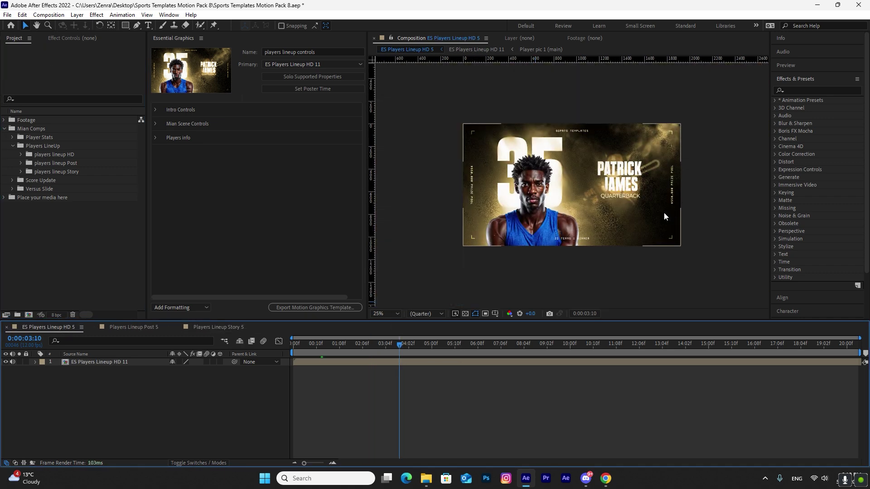
{"action": "left_click", "coordinate": [378, 313]}
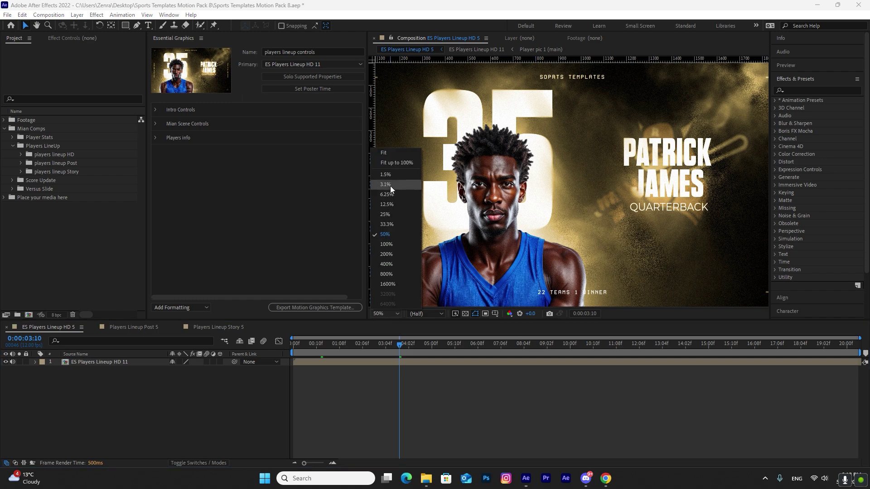
{"action": "left_click", "coordinate": [390, 160]}
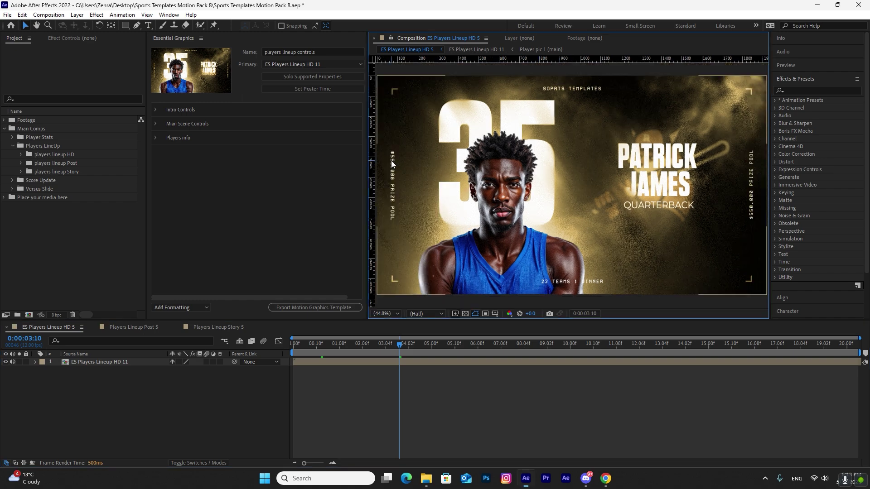
{"action": "left_click", "coordinate": [275, 211]}
{"action": "left_click", "coordinate": [154, 123]}
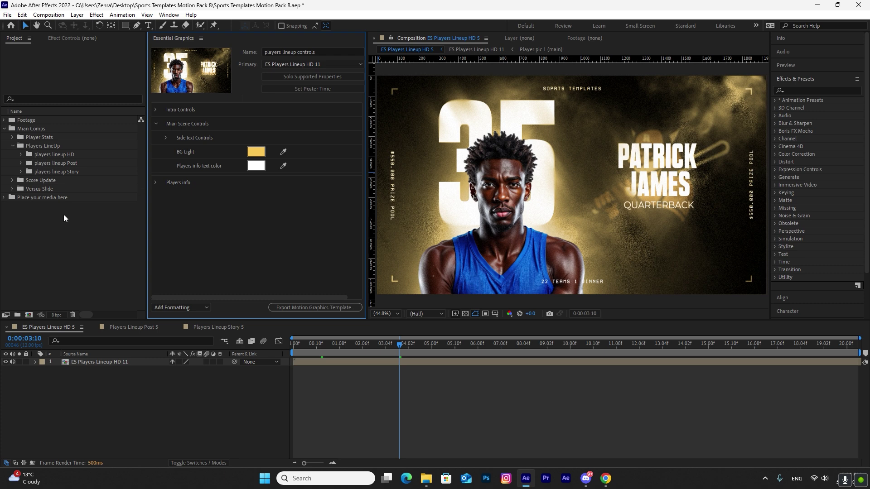
Expand the "Place your Players Pics Here" folder inside "Place your media here" to reveal the player picture compositions
{"action": "left_click", "coordinate": [5, 198]}
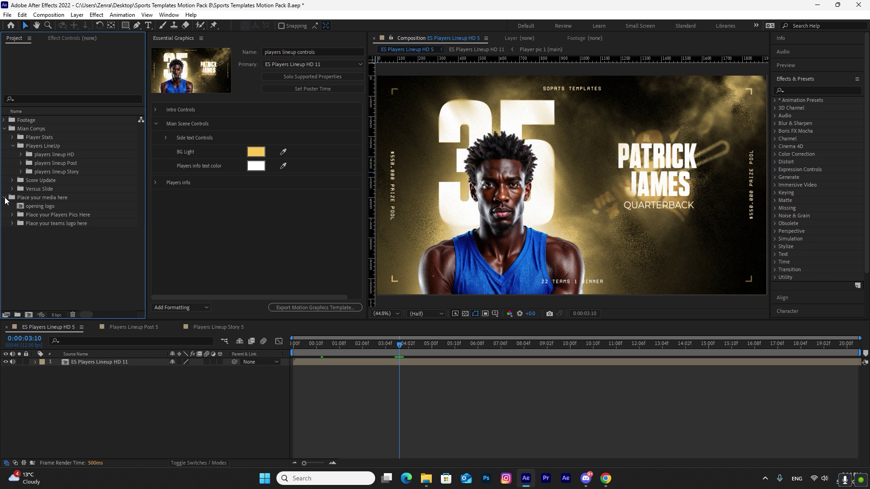
{"action": "left_click", "coordinate": [5, 198]}
{"action": "left_click", "coordinate": [5, 198]}
{"action": "left_click", "coordinate": [12, 215]}
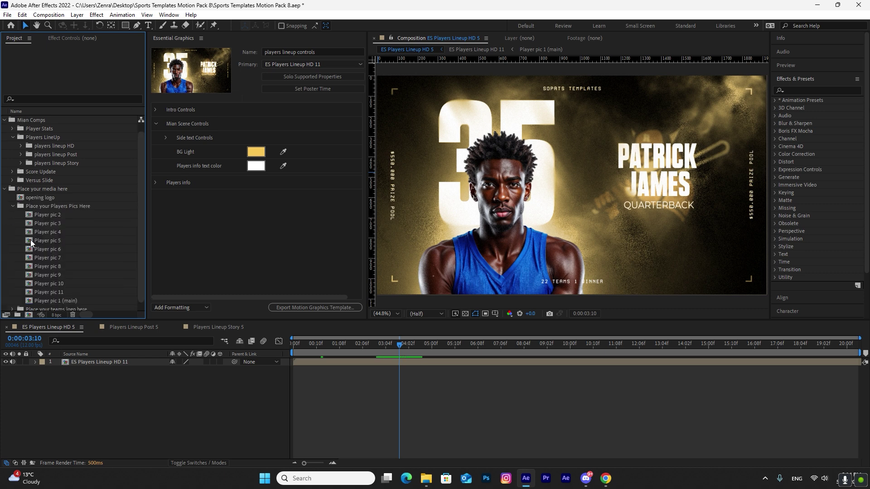
Open the Player pic 1 (main) composition, import the african_american_basketball_player_transparent image, and place it above the bl.png layer
{"action": "double_click", "coordinate": [56, 303]}
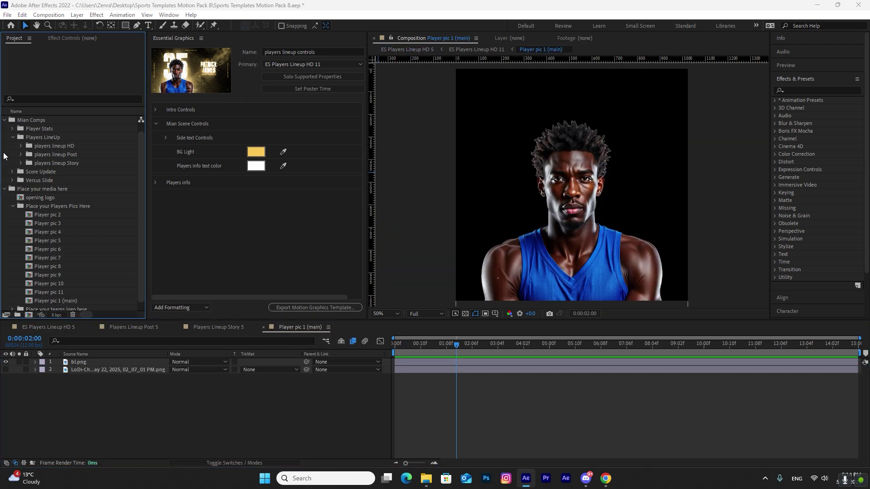
{"action": "key", "text": "ctrl+i"}
{"action": "left_click", "coordinate": [444, 172]}
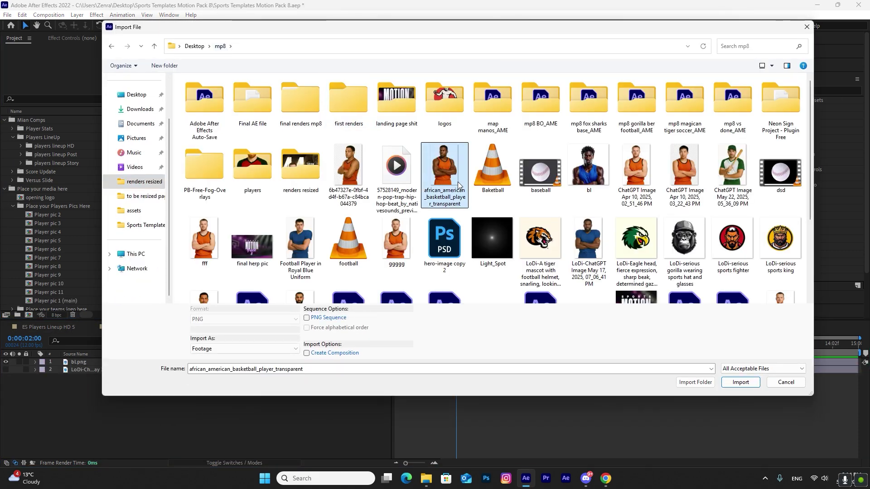
{"action": "left_click", "coordinate": [740, 389]}
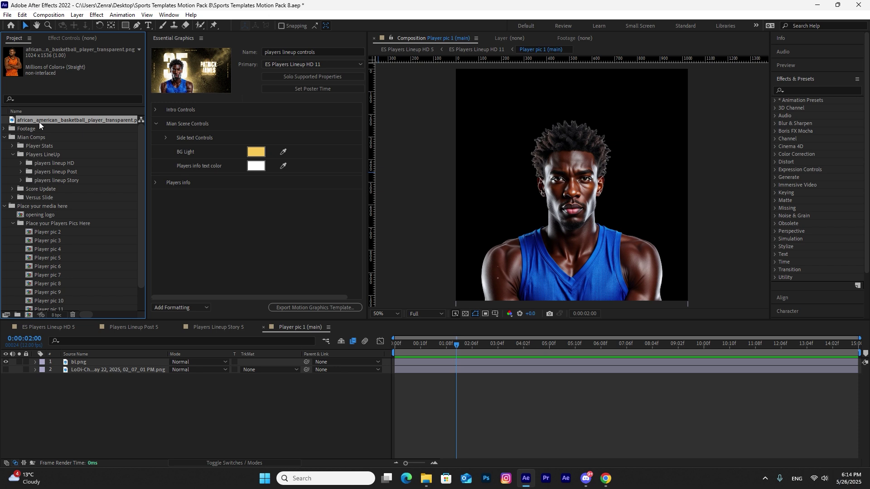
{"action": "left_click_drag", "start_coordinate": [39, 121], "coordinate": [81, 362]}
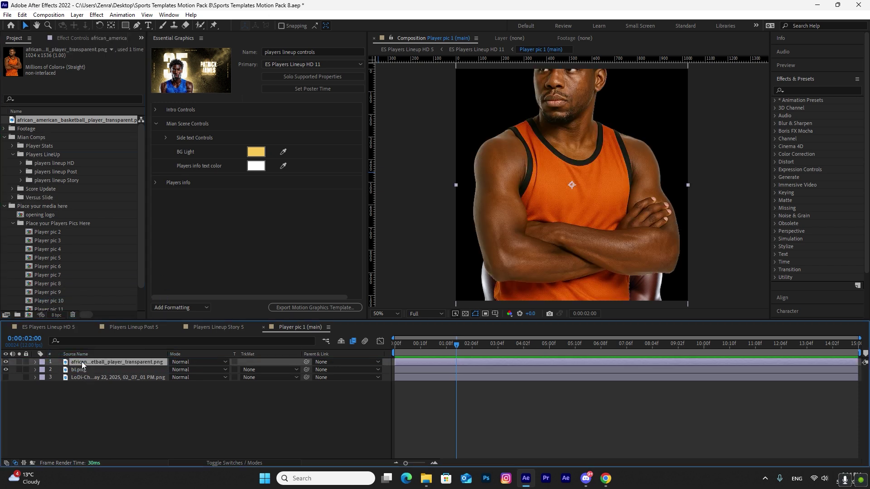
Move the new basketball player layer down until his head lines up with the player beneath, and hide the bl.png layer
{"action": "scroll", "coordinate": [575, 168], "scroll_direction": "down", "scroll_amount": 1}
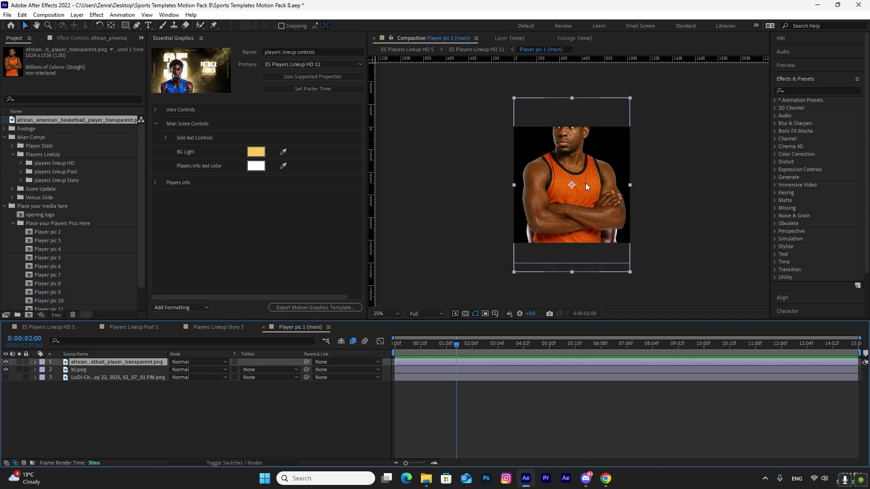
{"action": "scroll", "coordinate": [587, 186], "scroll_direction": "up", "scroll_amount": 1}
{"action": "scroll", "coordinate": [583, 232], "scroll_direction": "up", "scroll_amount": 1}
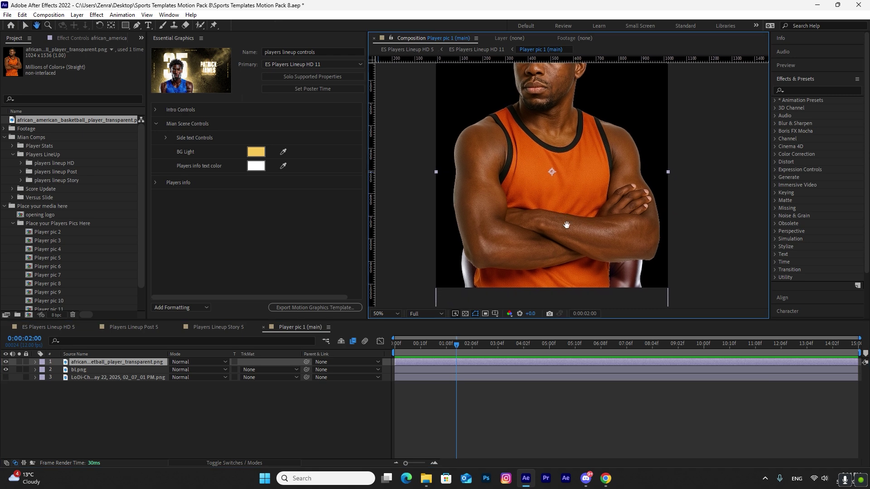
{"action": "scroll", "coordinate": [544, 240], "scroll_direction": "down", "scroll_amount": 1}
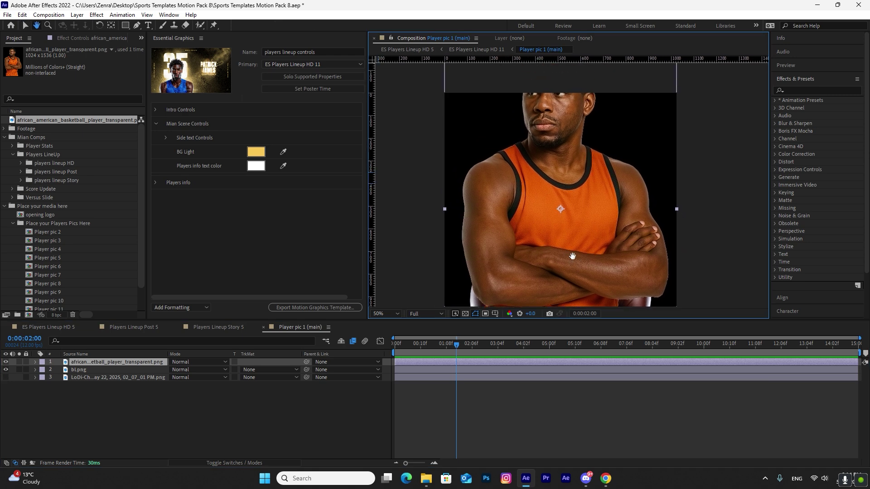
{"action": "left_click", "coordinate": [126, 361]}
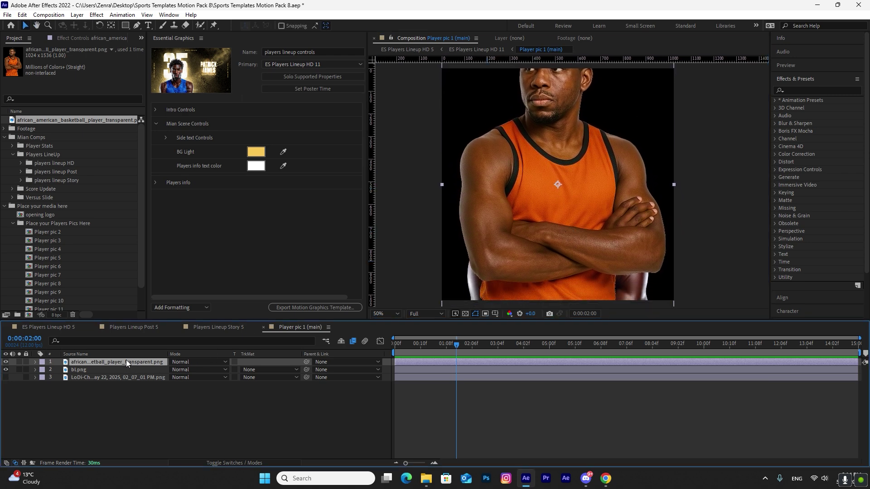
{"action": "key", "text": "ctrl+alt+f"}
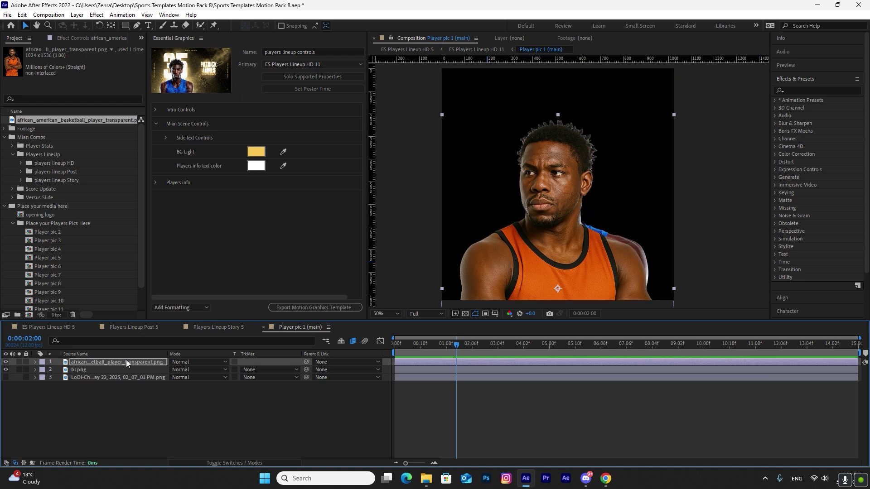
{"action": "key", "text": "shift+Up"}
{"action": "key", "text": "shift+Up"}
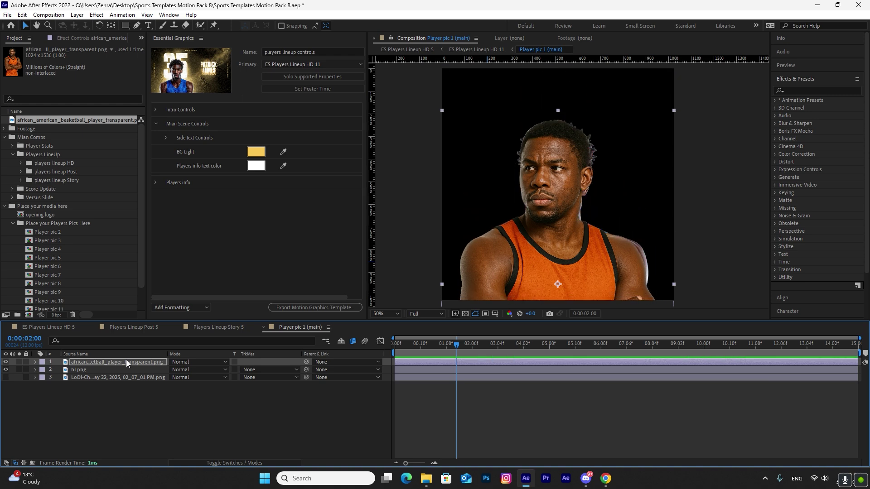
{"action": "left_click", "coordinate": [5, 370]}
{"action": "left_click", "coordinate": [5, 370]}
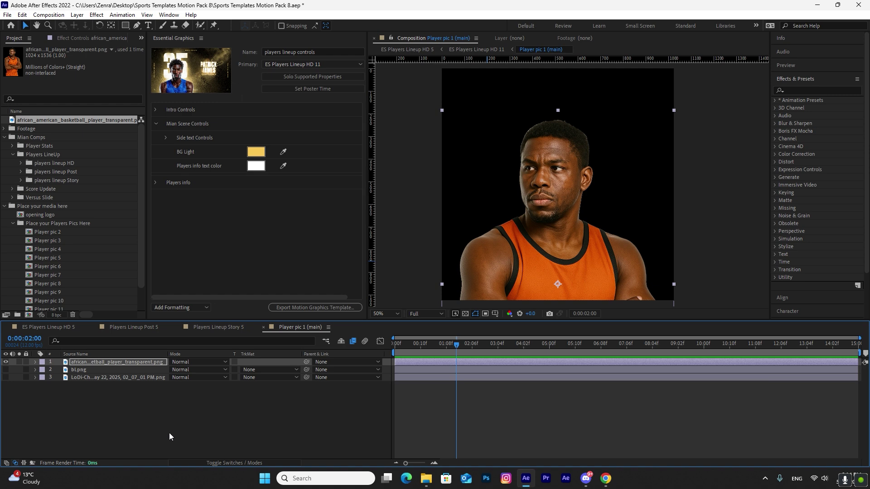
Close the Player pic 1 (main) timeline and show ES Players Lineup HD 5
{"action": "left_click", "coordinate": [263, 327]}
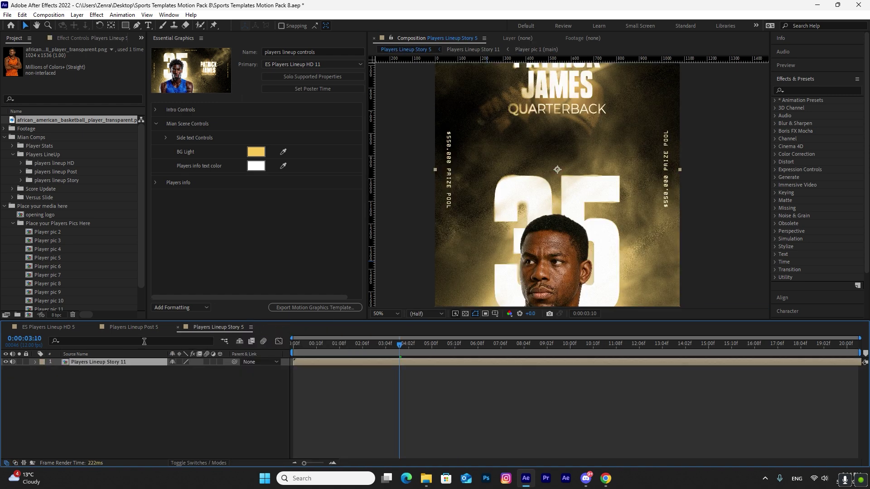
{"action": "left_click", "coordinate": [61, 328]}
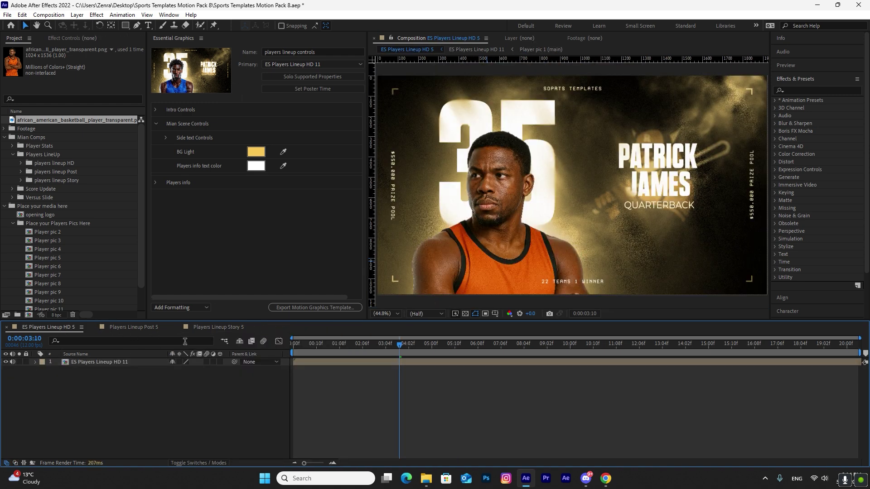
{"action": "left_click", "coordinate": [239, 229]}
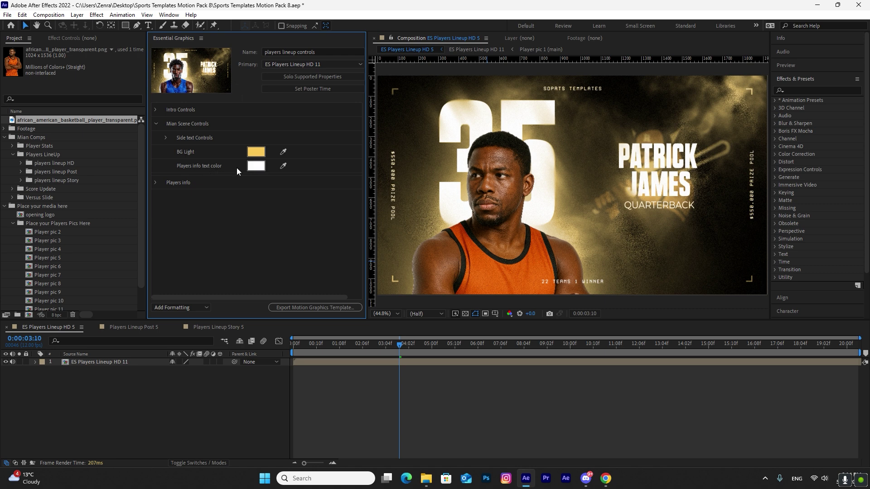
Set the players info text color to red F24E4E
{"action": "left_click", "coordinate": [255, 169]}
{"action": "left_click", "coordinate": [700, 286]}
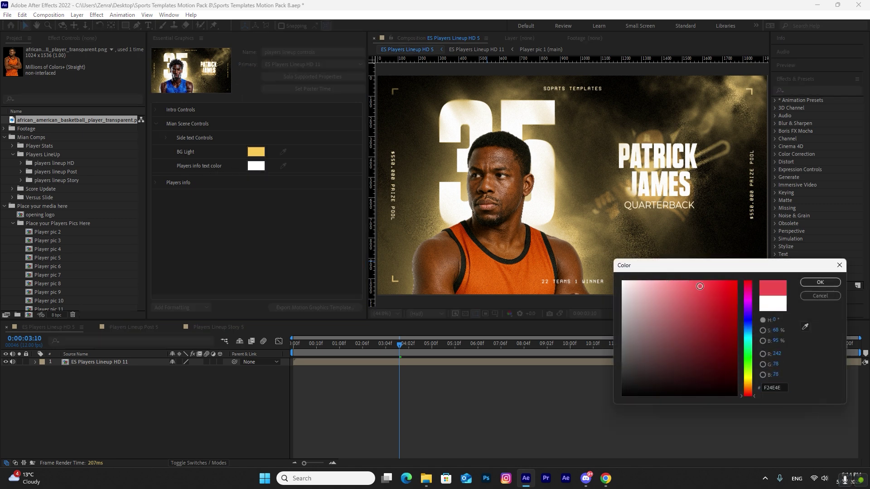
{"action": "left_click", "coordinate": [820, 282]}
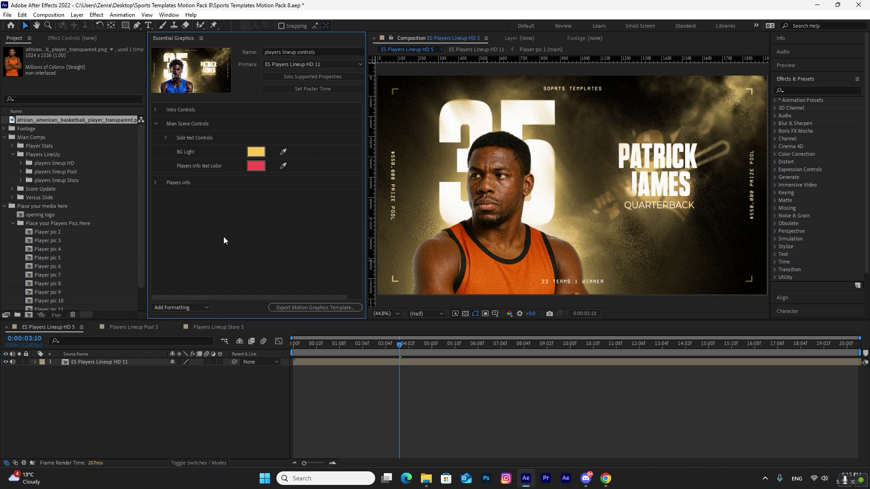
Expand the Side text Controls and set the side text color to red FF3D3D
{"action": "left_click", "coordinate": [166, 138]}
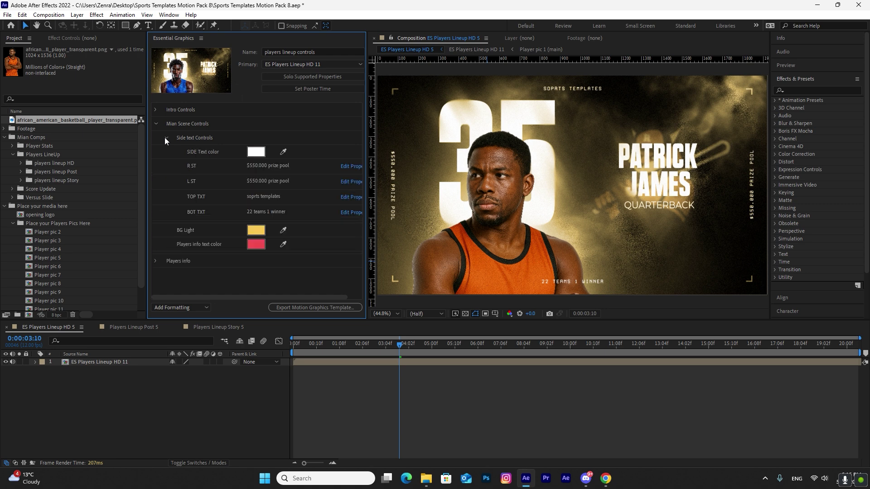
{"action": "left_click", "coordinate": [256, 152]}
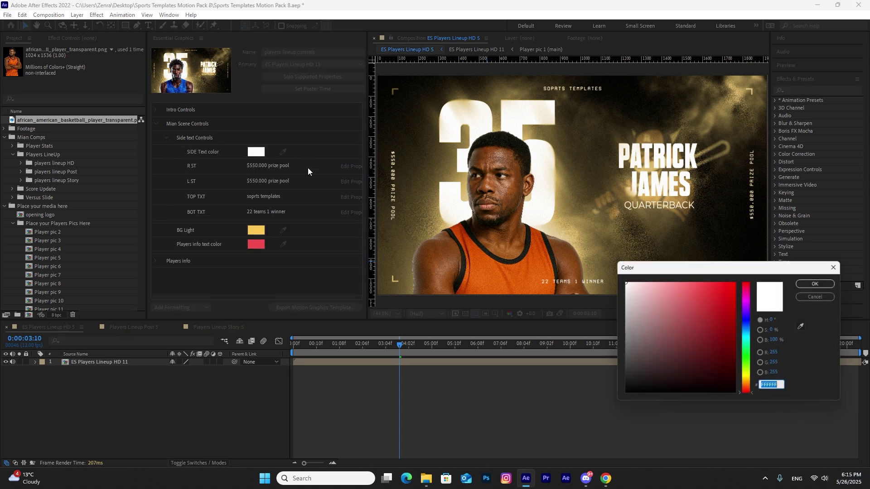
{"action": "left_click", "coordinate": [710, 281]}
{"action": "left_click", "coordinate": [820, 284]}
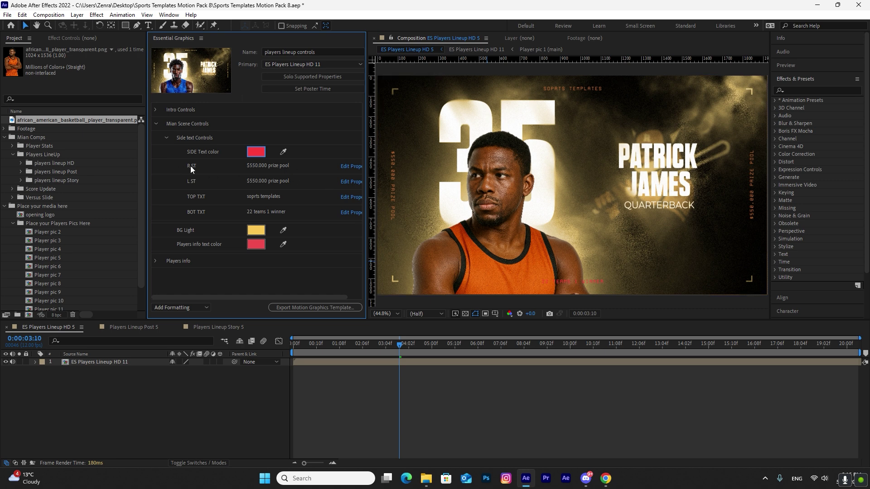
Set the R ST side text to "right text" and the L ST side text to "left text"
{"action": "left_click", "coordinate": [279, 166]}
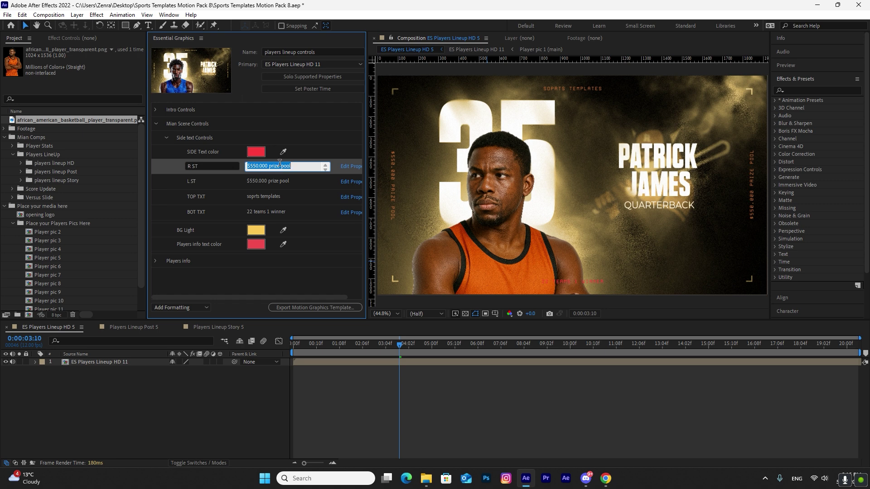
{"action": "type", "text": "right"}
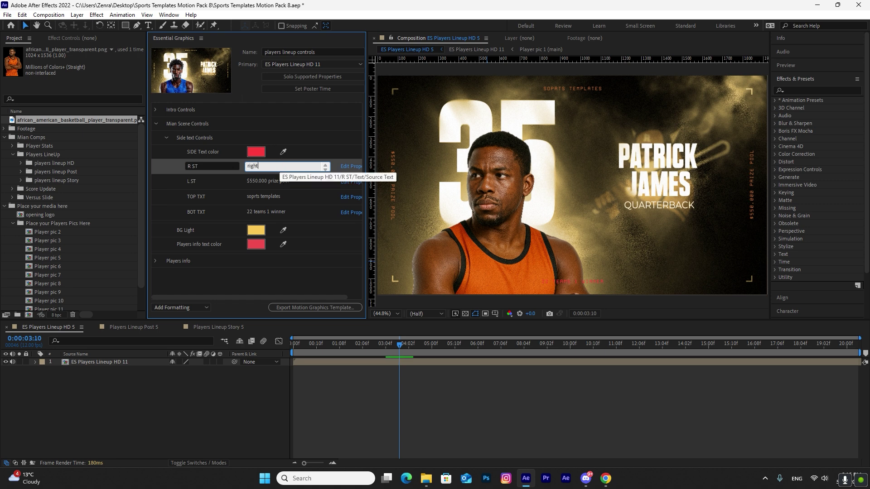
{"action": "type", "text": " text"}
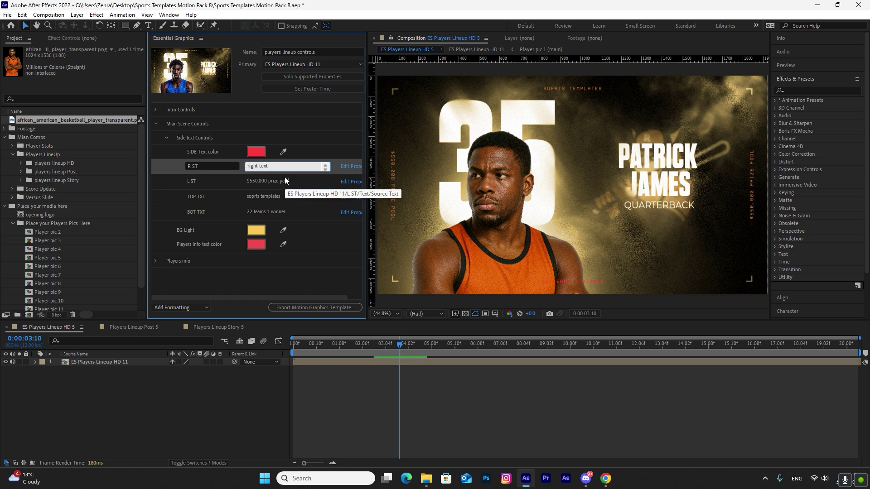
{"action": "left_click", "coordinate": [292, 181]}
{"action": "type", "text": "le"}
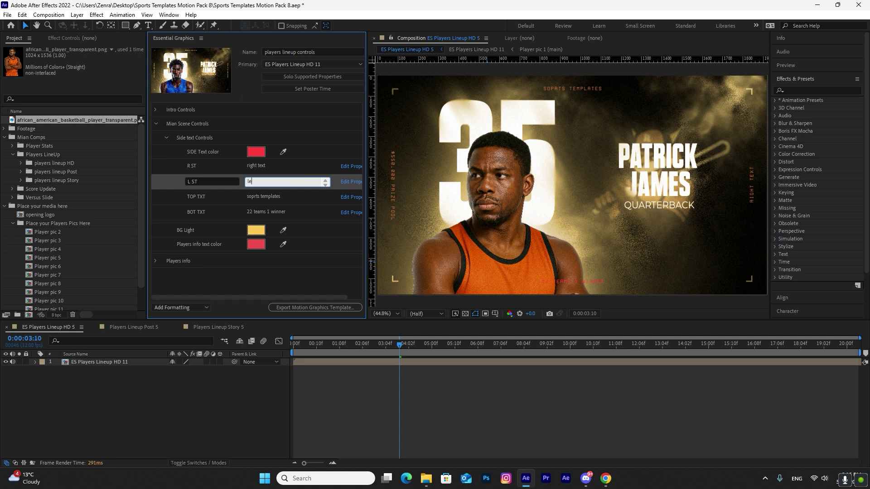
{"action": "type", "text": "ft text"}
Set TOP TXT to "top text" and BOT TXT to "bottom text"
{"action": "left_click", "coordinate": [293, 195]}
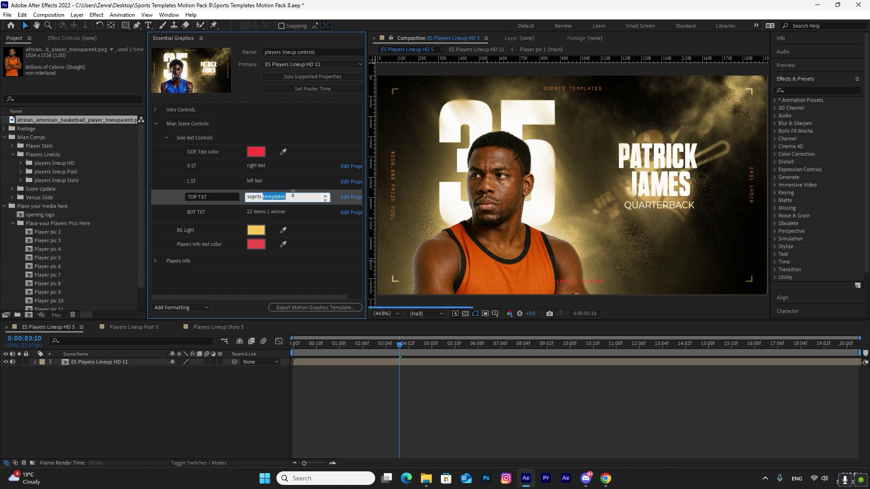
{"action": "type", "text": "top"}
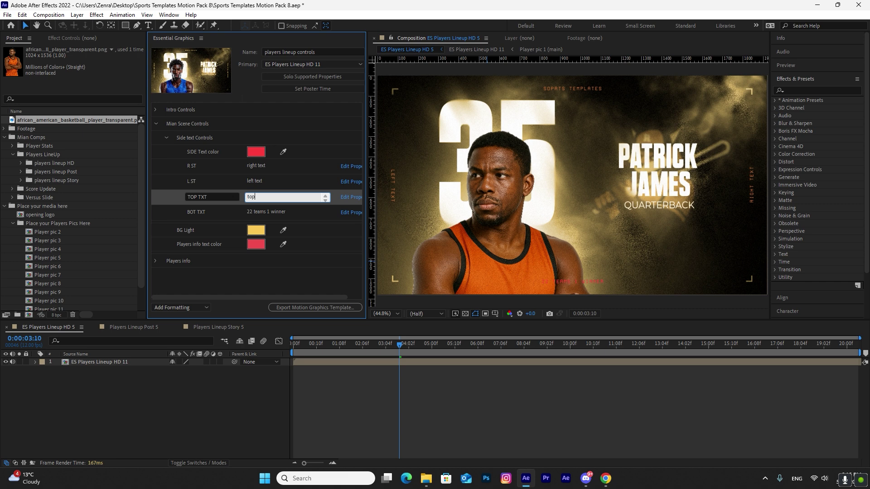
{"action": "type", "text": " text"}
{"action": "left_click", "coordinate": [294, 209]}
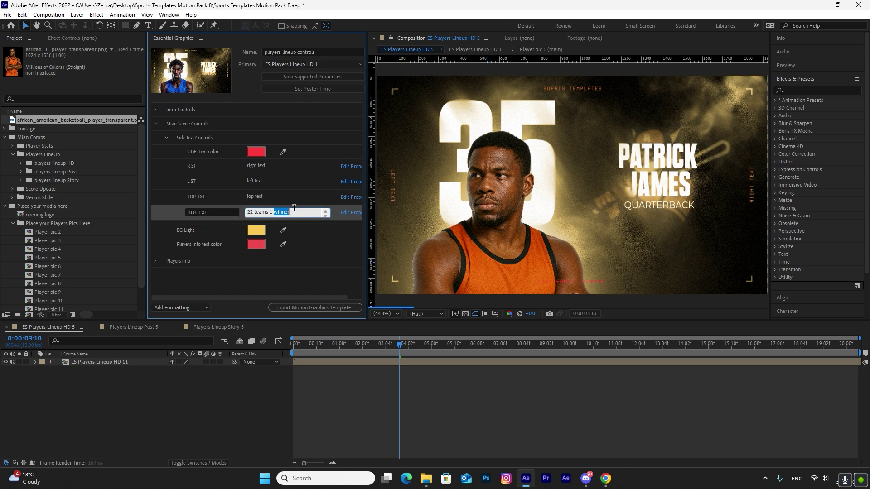
{"action": "type", "text": "botto"}
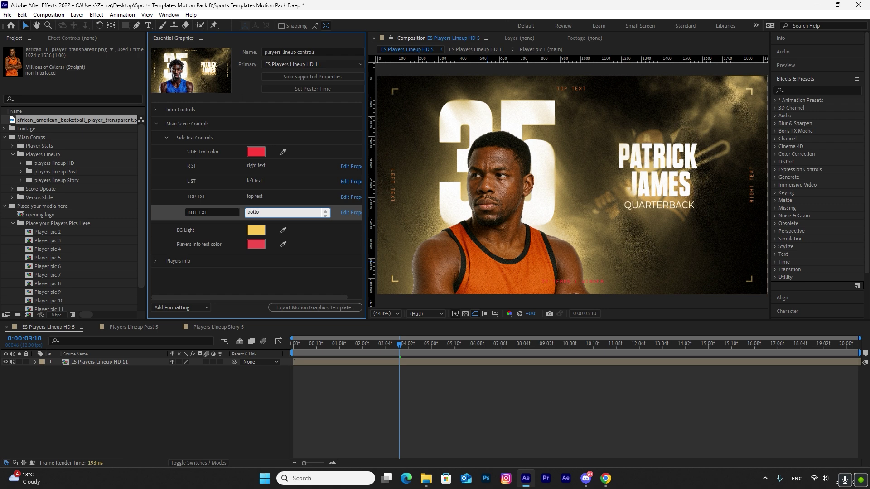
{"action": "type", "text": "m text"}
{"action": "left_click", "coordinate": [230, 390]}
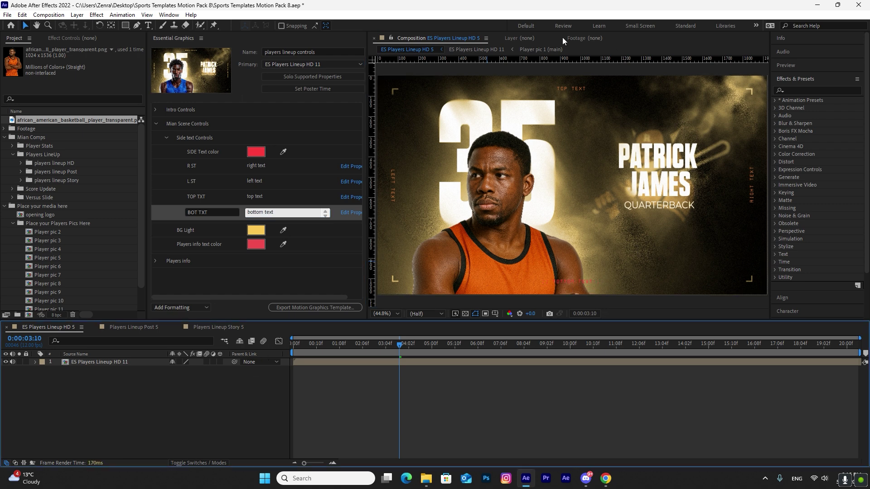
Set the side text and players info text colors back to white, and collapse the Side text Controls
{"action": "left_click", "coordinate": [256, 152]}
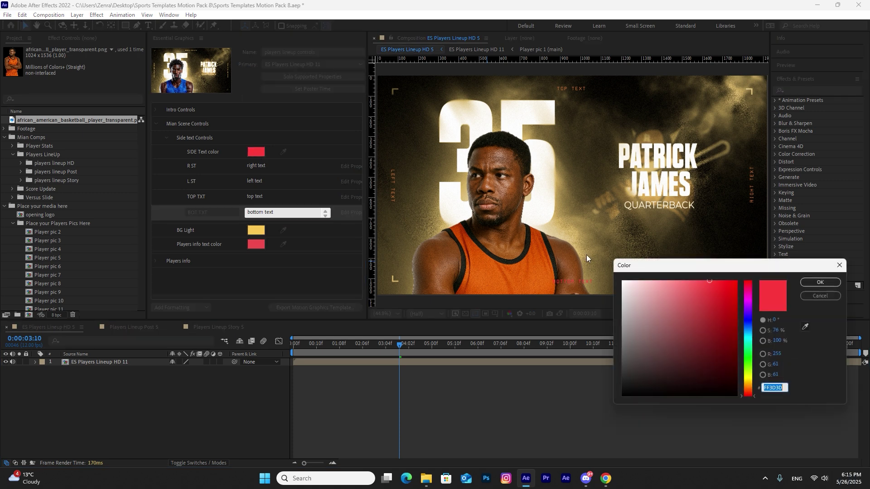
{"action": "left_click", "coordinate": [623, 281]}
{"action": "left_click", "coordinate": [811, 283]}
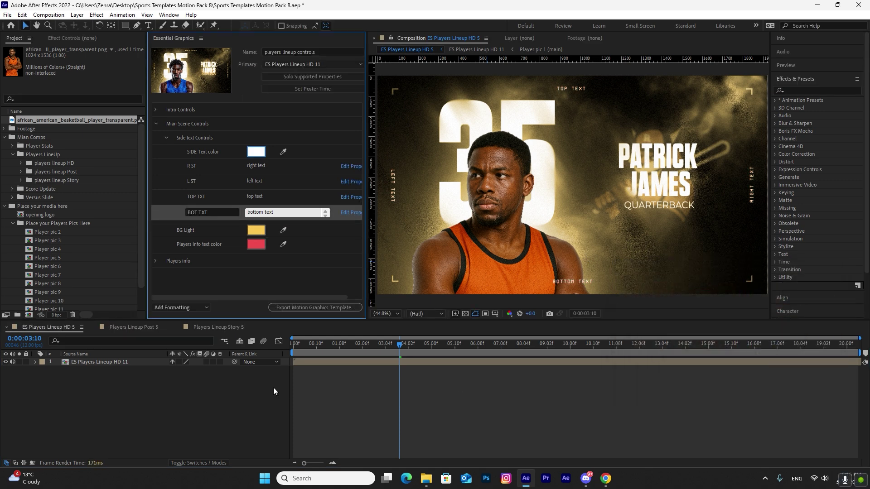
{"action": "left_click", "coordinate": [223, 396]}
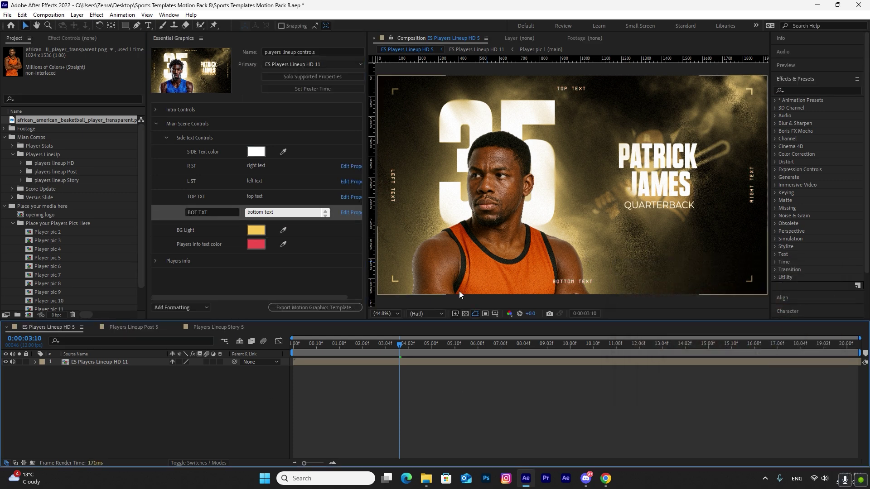
{"action": "left_click", "coordinate": [261, 276]}
{"action": "left_click", "coordinate": [167, 136]}
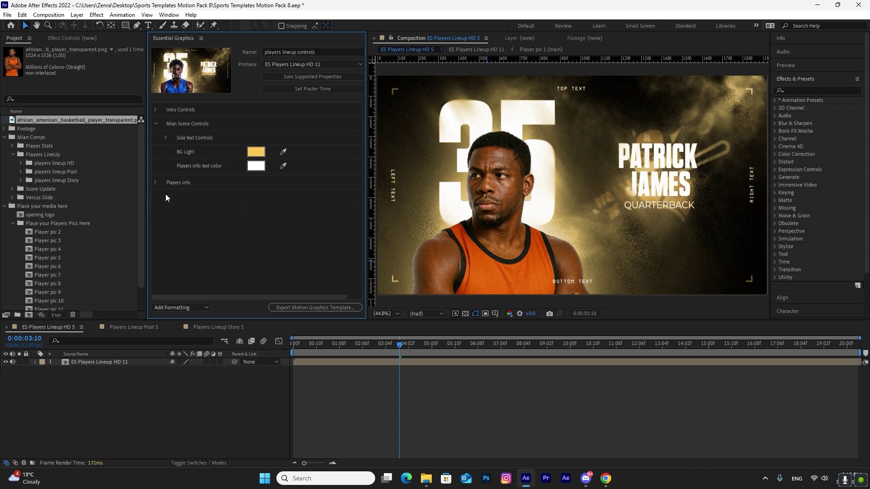
Expand the Players info group and the 1st P info subgroup to reveal the first player's name, position and number fields
{"action": "left_click", "coordinate": [154, 182]}
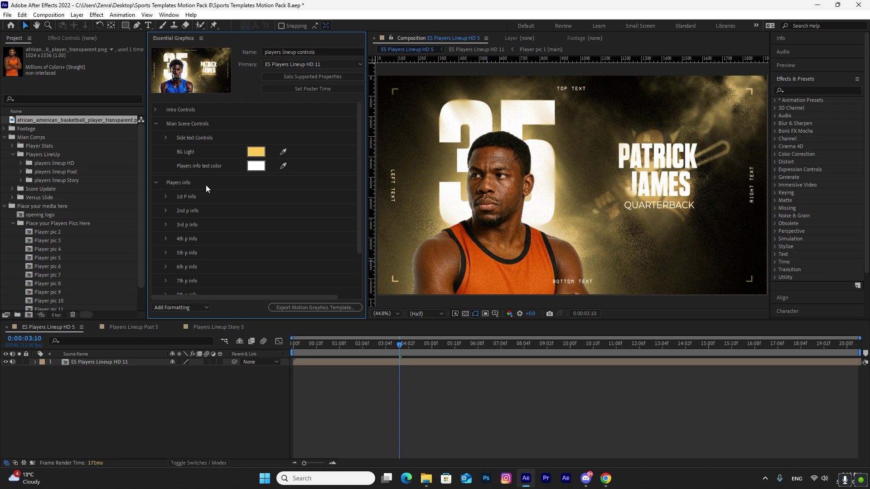
{"action": "scroll", "coordinate": [206, 185], "scroll_direction": "down", "scroll_amount": 3}
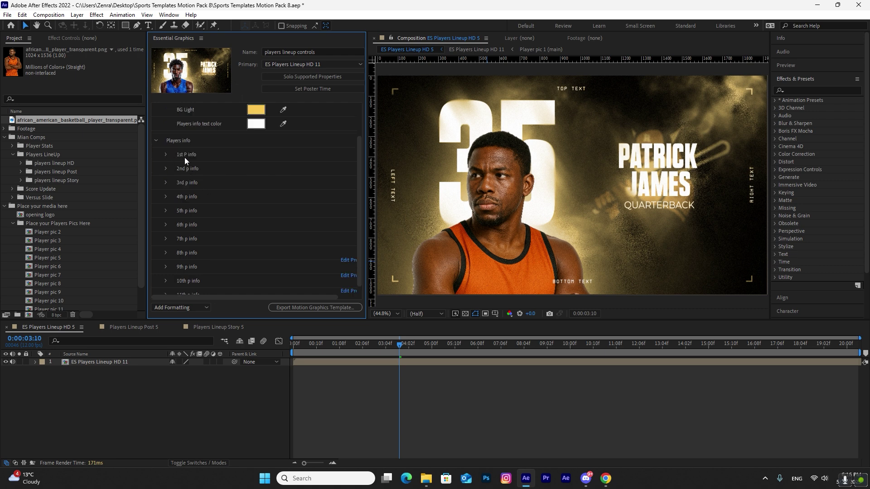
{"action": "left_click", "coordinate": [165, 155]}
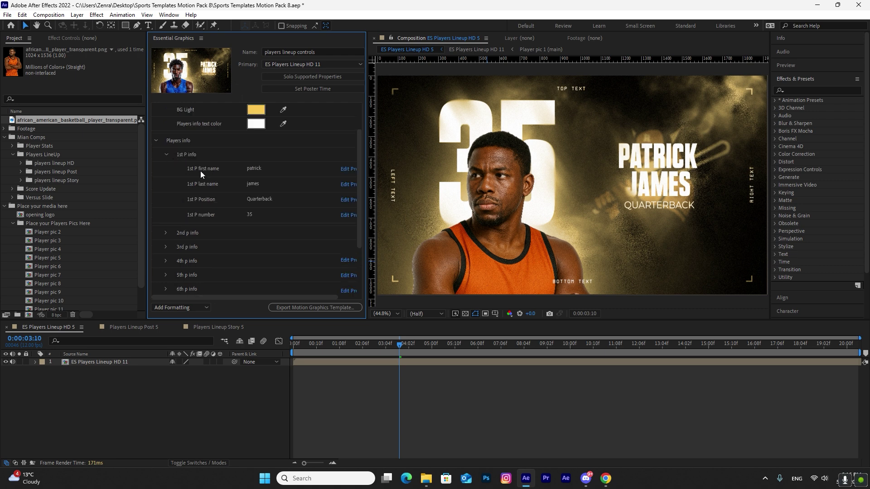
Replace the 1st P first name and 1st P last name with the new player's first and last name
{"action": "left_click", "coordinate": [274, 169]}
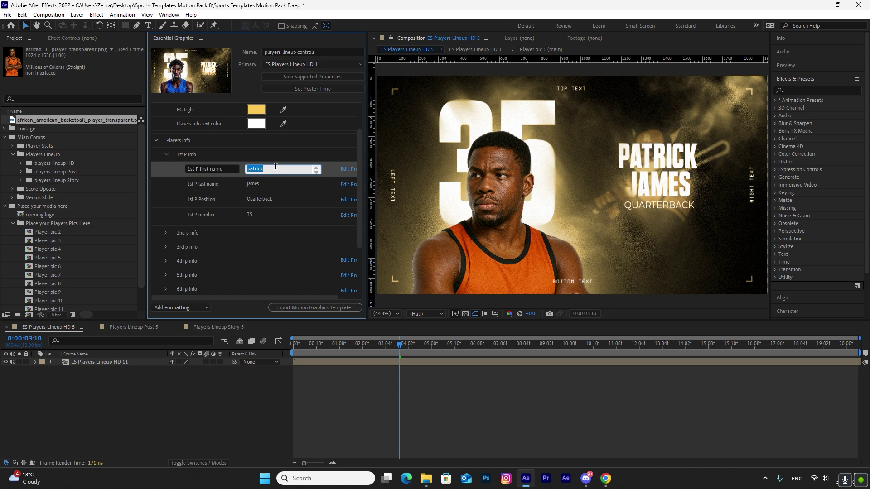
{"action": "type", "text": "bob"}
{"action": "key", "text": "Tab"}
{"action": "type", "text": "ryan"}
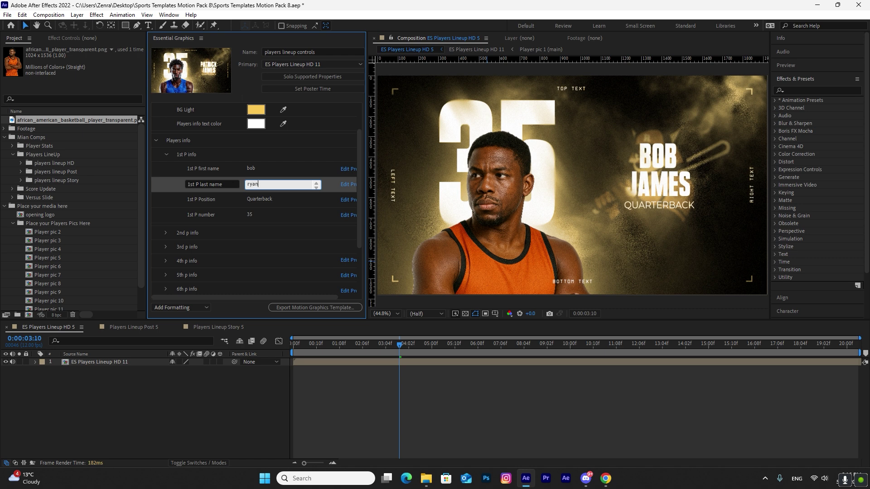
{"action": "left_click", "coordinate": [228, 387]}
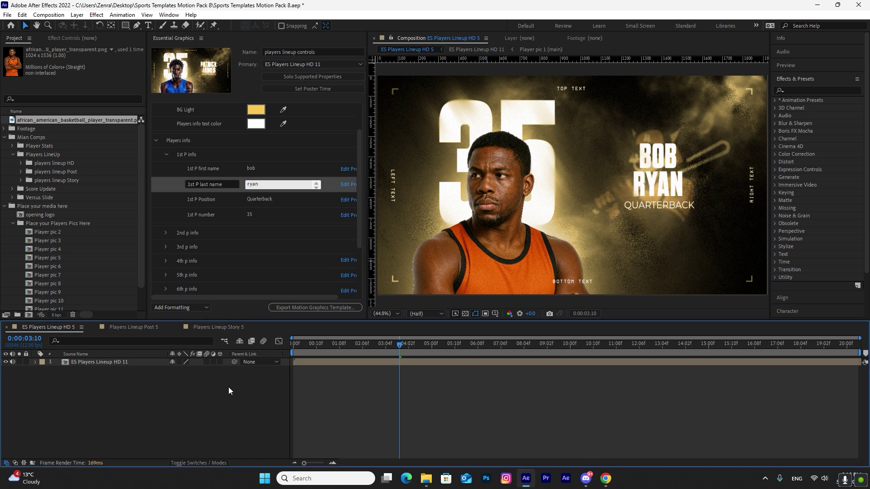
Set the first player's position text to "center"
{"action": "left_click", "coordinate": [284, 200]}
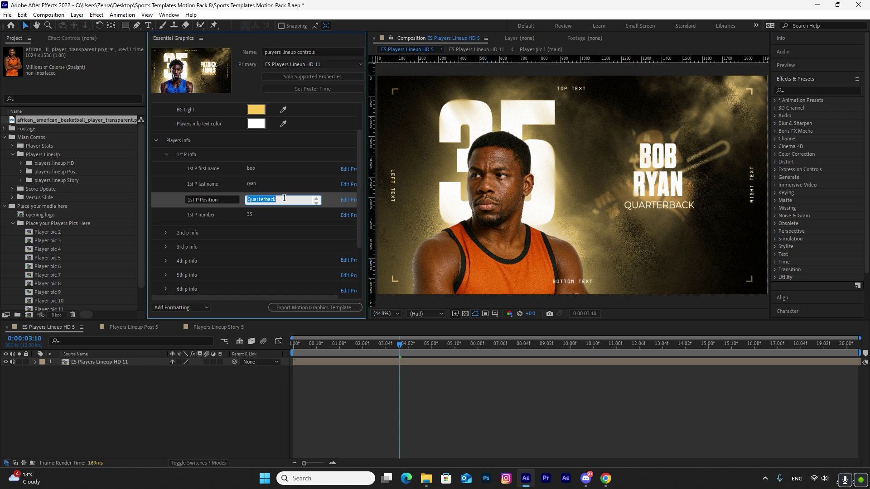
{"action": "type", "text": "center"}
{"action": "left_click", "coordinate": [145, 398]}
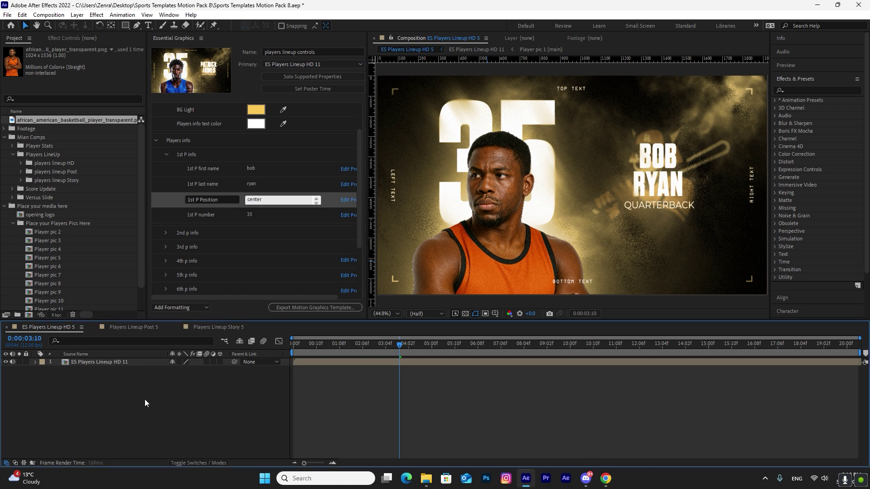
Open the first player's number for editing
{"action": "left_click", "coordinate": [265, 216]}
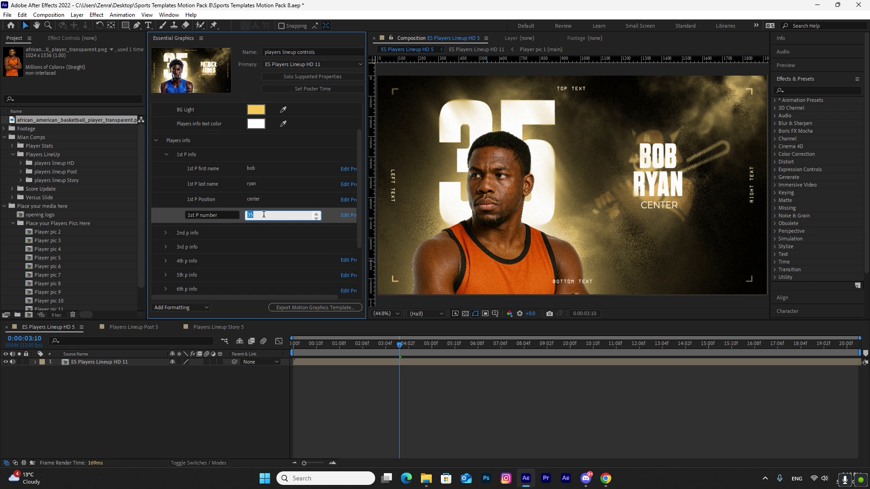
Set the first player's number to 75 and collapse the first player's info group
{"action": "type", "text": "75"}
{"action": "left_click", "coordinate": [226, 400]}
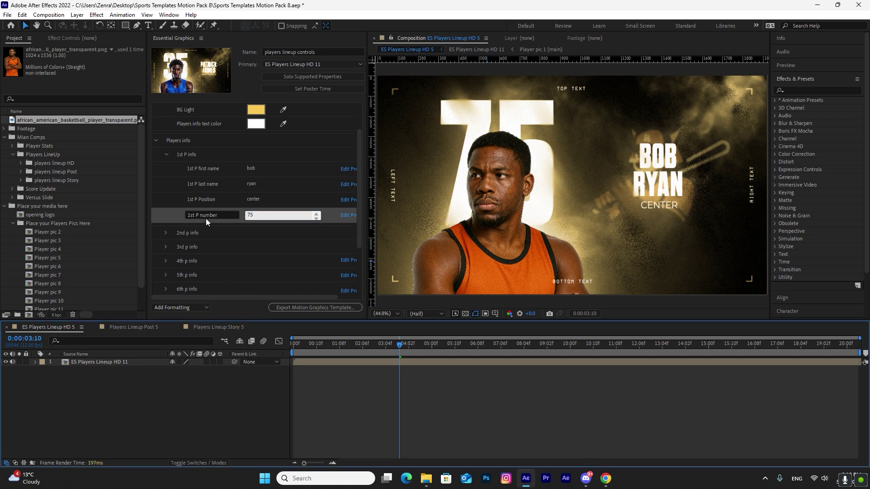
{"action": "left_click", "coordinate": [165, 154]}
Set the BG Light colour to the orange sampled from the player's jersey in the composition
{"action": "scroll", "coordinate": [246, 239], "scroll_direction": "up", "scroll_amount": 2}
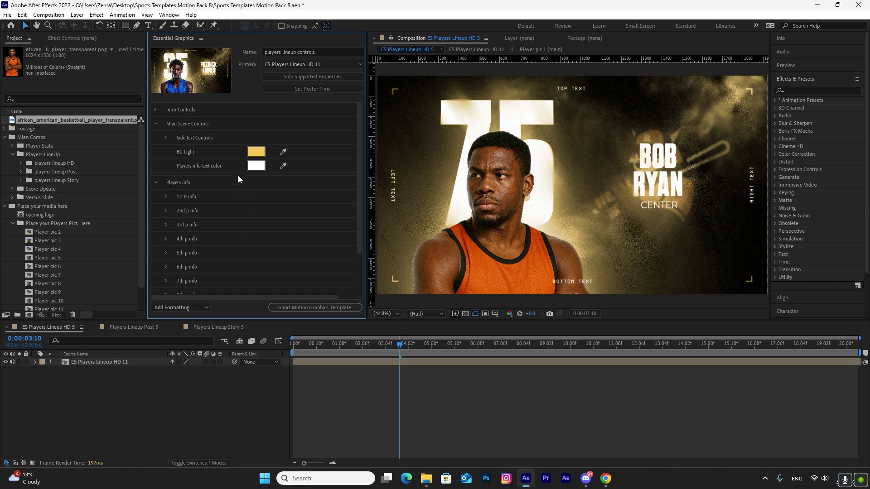
{"action": "left_click", "coordinate": [283, 154]}
{"action": "left_click", "coordinate": [488, 266]}
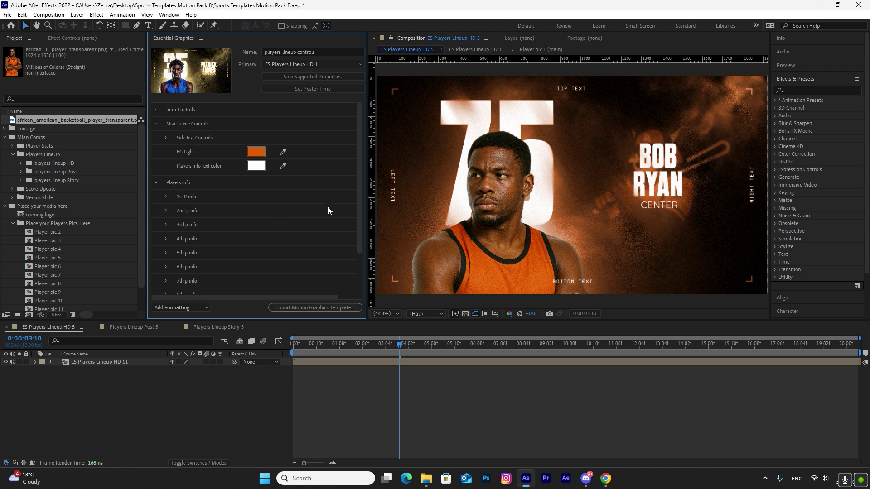
Go to the second player's scene at 0:00:06:01, expand the 2nd p info controls, and open the Player pic 2 composition
{"action": "left_click_drag", "start_coordinate": [398, 346], "coordinate": [458, 351]}
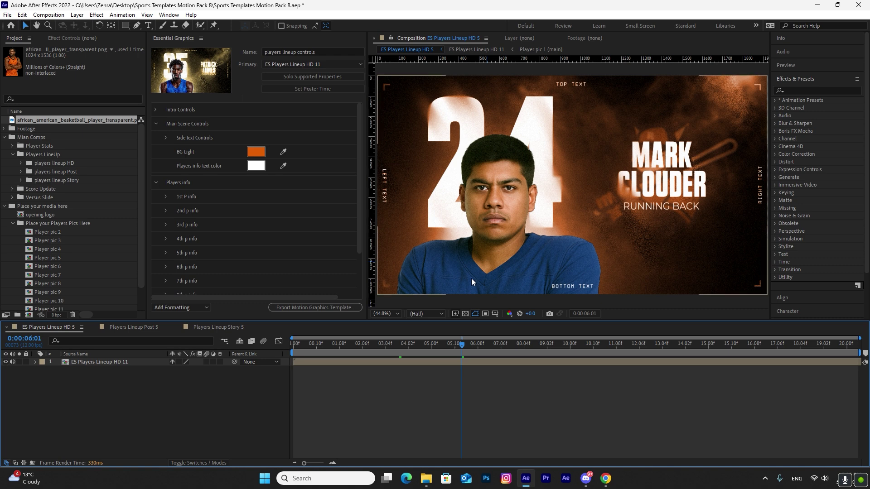
{"action": "left_click", "coordinate": [165, 211]}
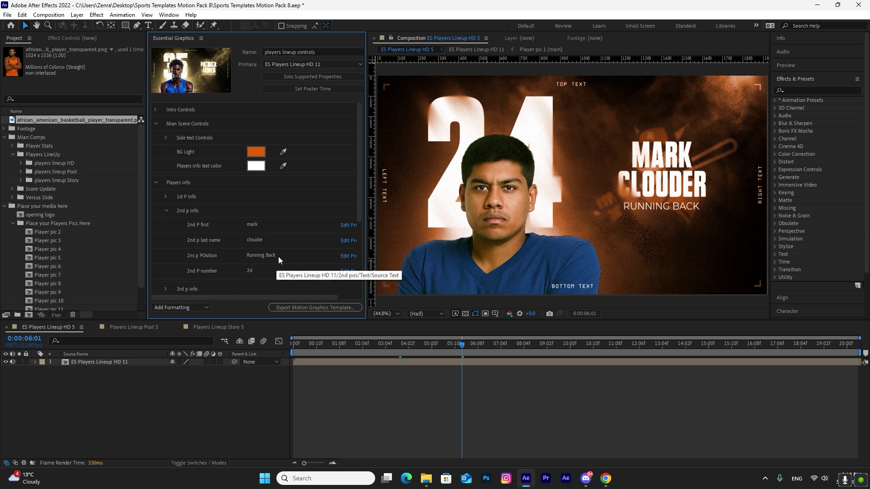
{"action": "double_click", "coordinate": [50, 233]}
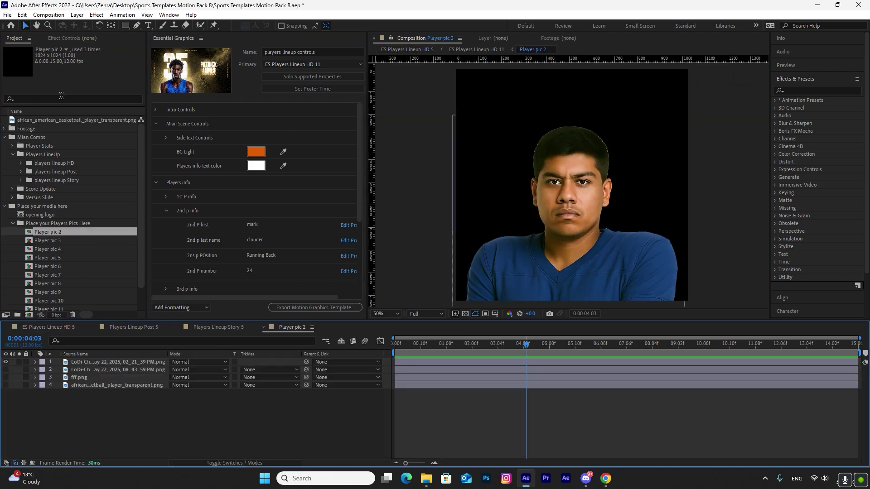
Import ChatGPT Image Apr 10, 2025, 02_51_46 PM.png and try it as a layer in Player pic 2, removing that layer
{"action": "key", "text": "ctrl+i"}
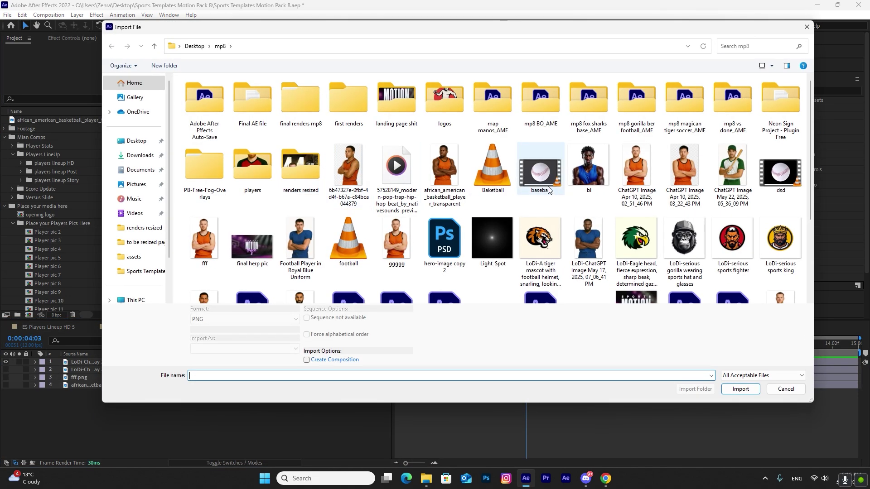
{"action": "left_click", "coordinate": [637, 171]}
{"action": "left_click", "coordinate": [741, 389]}
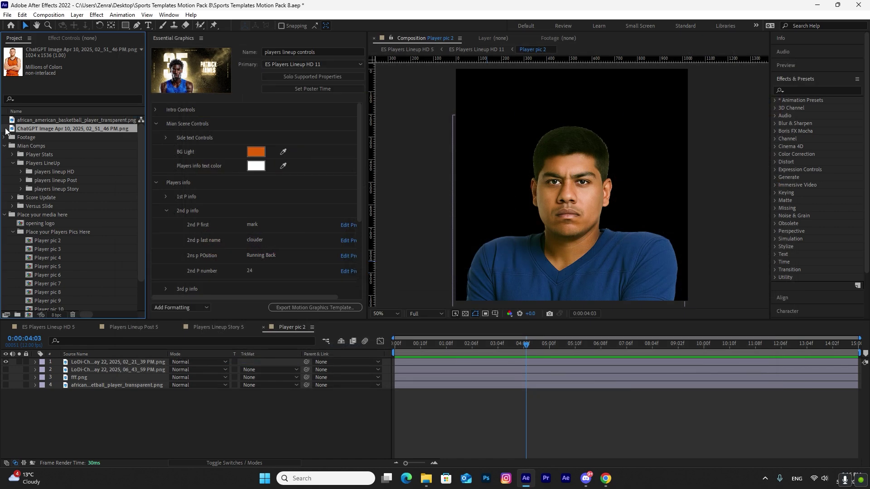
{"action": "left_click_drag", "start_coordinate": [53, 129], "coordinate": [109, 368]}
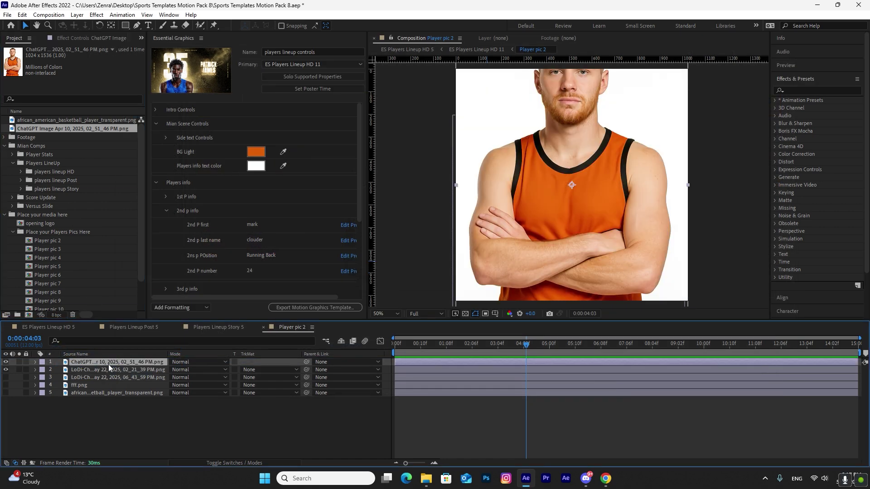
{"action": "key", "text": "Delete"}
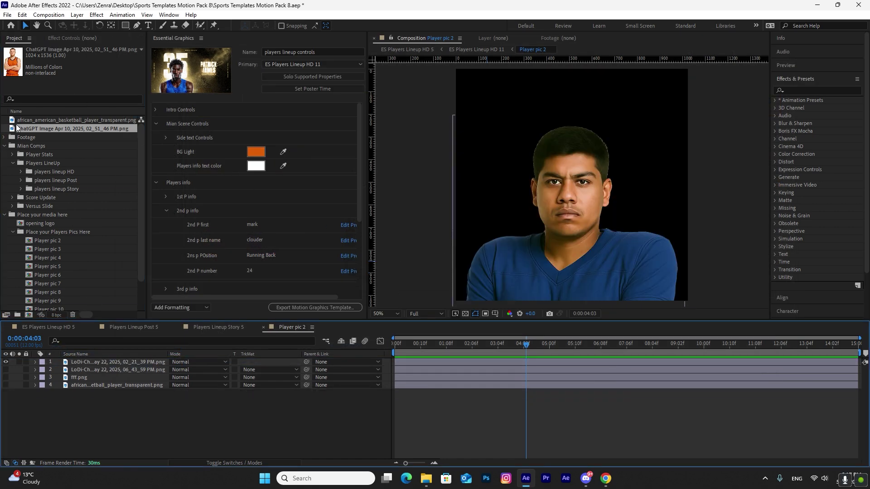
Import LoDi-ChatGPT Image May 22, 2025, 02_10_06 PM.png from the players folder and place it as the top layer of Player pic 2
{"action": "double_click", "coordinate": [8, 188]}
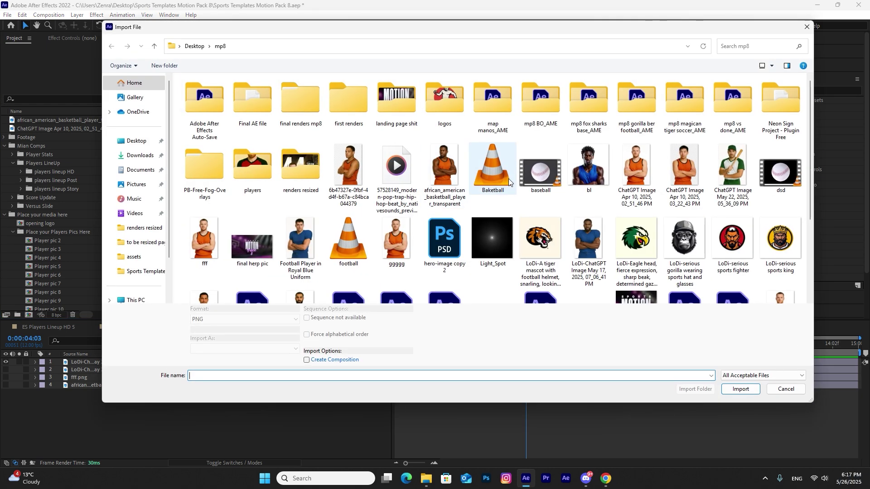
{"action": "double_click", "coordinate": [253, 184]}
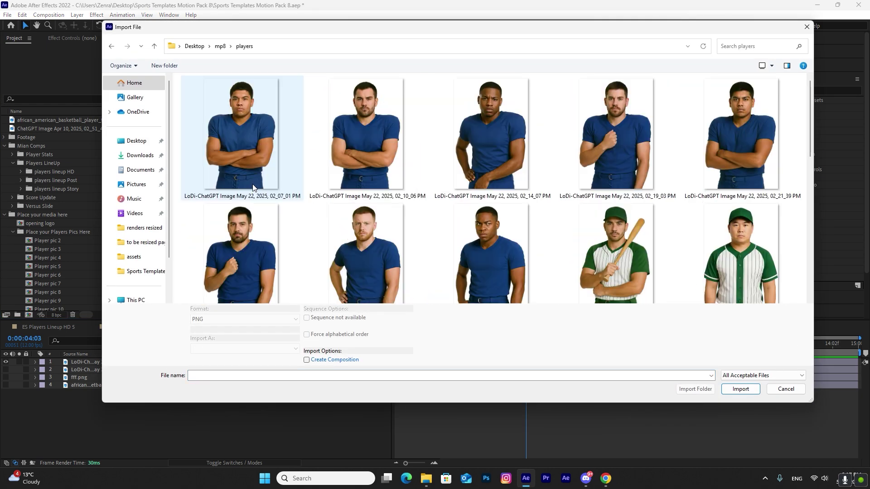
{"action": "left_click", "coordinate": [393, 116]}
{"action": "left_click", "coordinate": [740, 388]}
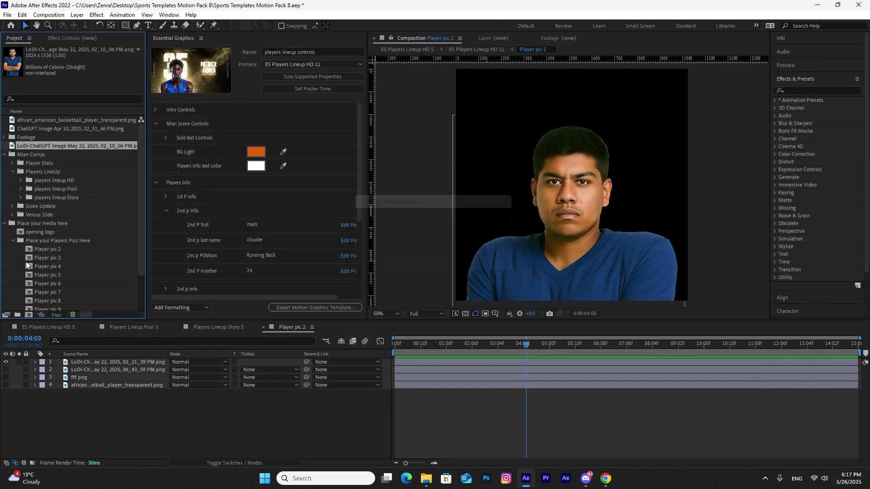
{"action": "left_click_drag", "start_coordinate": [32, 148], "coordinate": [93, 363]}
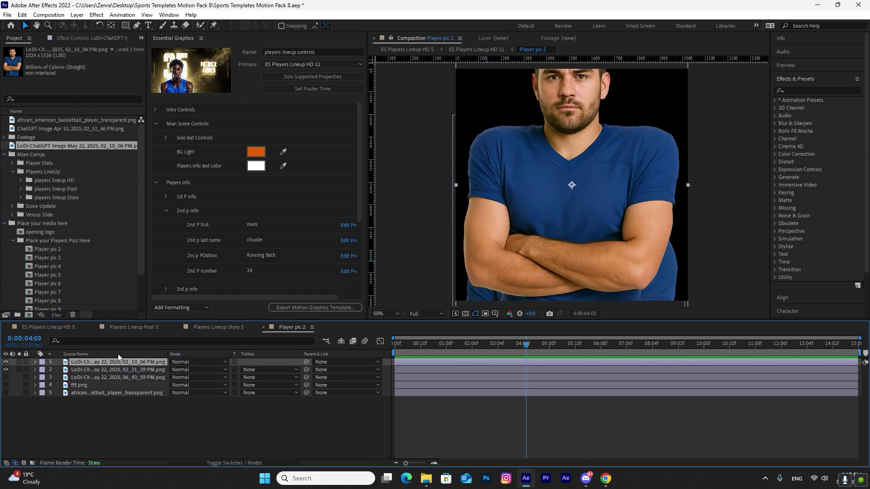
Move the new player image down until it lines up with the previous player's head and shoulders, and hide the previous player's layer
{"action": "key", "text": "shift+Down"}
{"action": "key", "text": "shift+Down"}
{"action": "key", "text": "shift+Down"}
{"action": "key", "text": "shift+Down"}
{"action": "key", "text": "shift+Down"}
{"action": "key", "text": "shift+Down"}
{"action": "key", "text": "shift+Down"}
{"action": "key", "text": "shift+Down"}
{"action": "key", "text": "shift+Down"}
{"action": "key", "text": "shift+Down"}
{"action": "key", "text": "shift+Down"}
{"action": "key", "text": "shift+Down"}
{"action": "key", "text": "shift+Down"}
{"action": "key", "text": "shift+Down"}
{"action": "key", "text": "shift+Down"}
{"action": "key", "text": "shift+Down"}
{"action": "key", "text": "shift+Down"}
{"action": "key", "text": "shift+Down"}
{"action": "key", "text": "shift+Down"}
{"action": "key", "text": "shift+Down"}
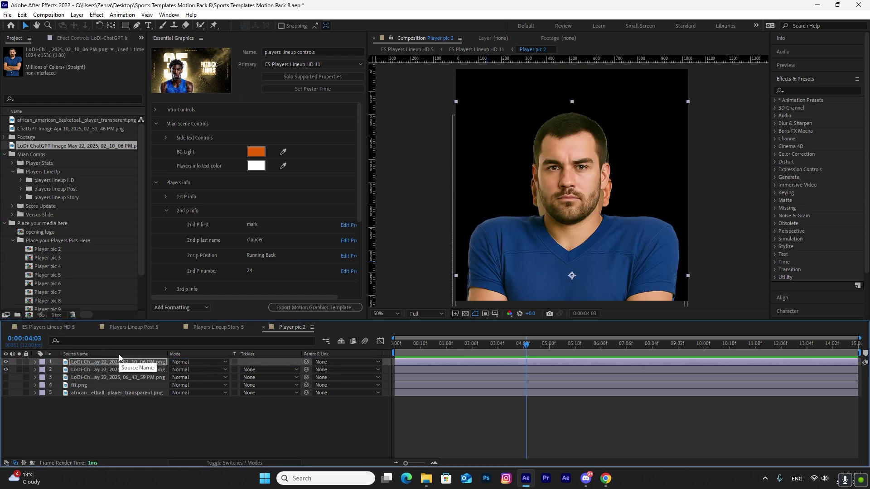
{"action": "key", "text": "shift+Down"}
{"action": "key", "text": "shift+Down"}
{"action": "key", "text": "shift+Down"}
{"action": "key", "text": "shift+Down"}
{"action": "key", "text": "shift+Down"}
{"action": "key", "text": "shift+Down"}
{"action": "left_click", "coordinate": [6, 369]}
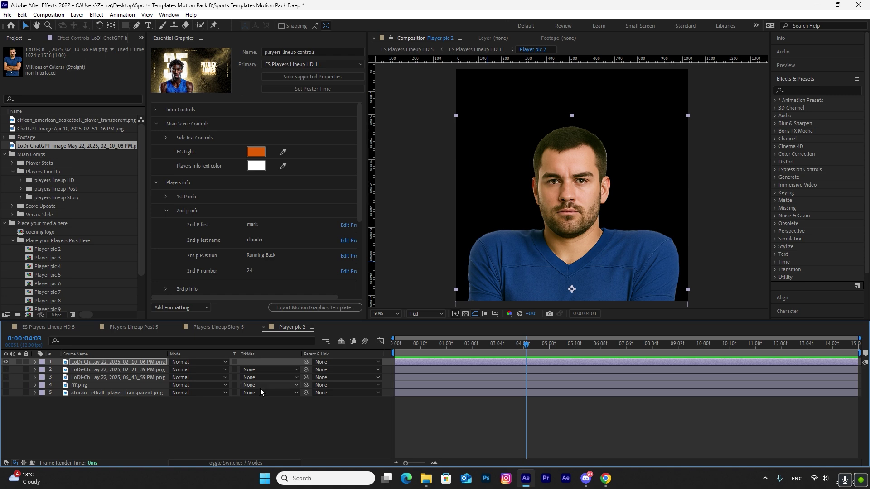
Close Player pic 2, return to ES Players Lineup HD 5, and collapse the Mian Scene Controls and Players info groups
{"action": "left_click", "coordinate": [263, 327]}
{"action": "left_click", "coordinate": [53, 326]}
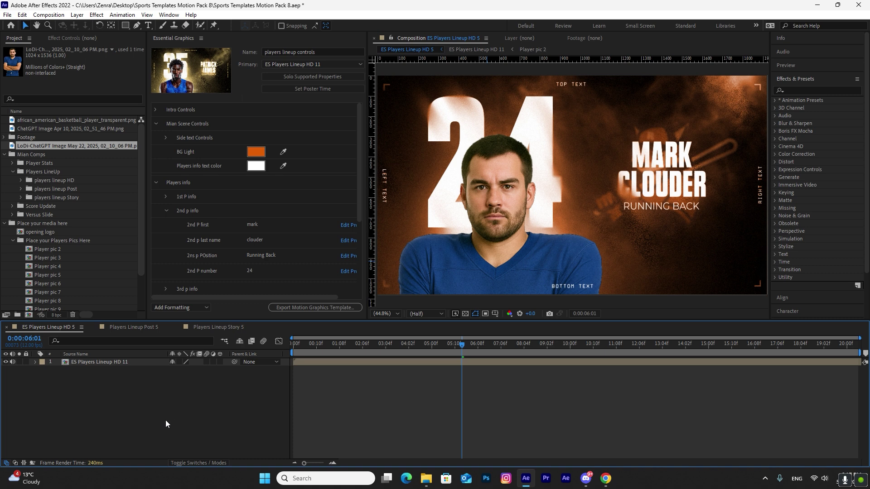
{"action": "left_click", "coordinate": [156, 124]}
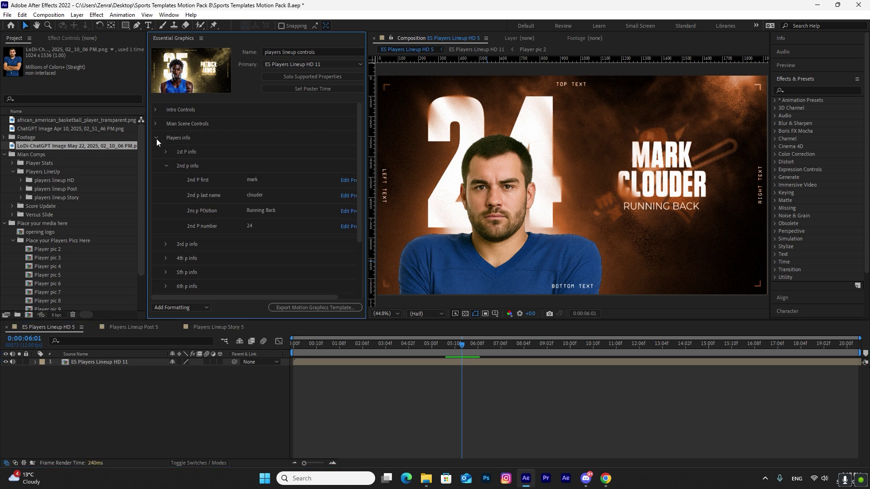
{"action": "left_click", "coordinate": [165, 165]}
{"action": "left_click", "coordinate": [154, 137]}
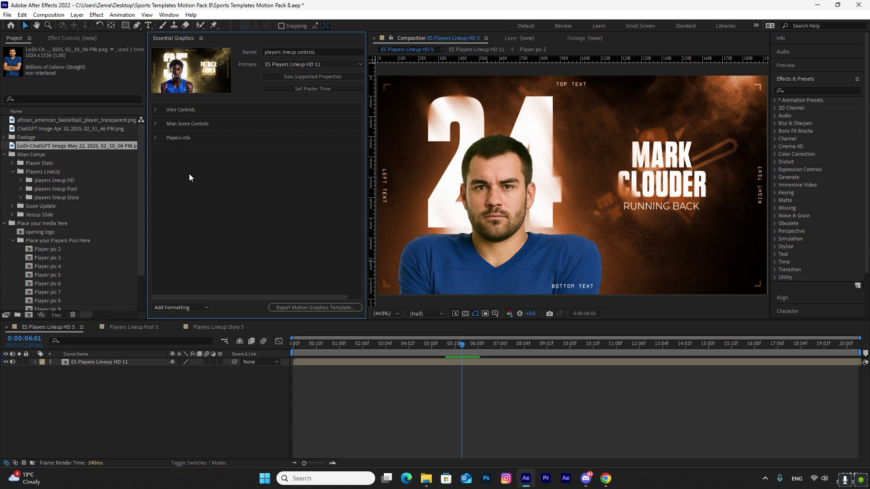
Collapse the Mian Comps and Place your media here folders and move the three loose player images into the Footage folder
{"action": "left_click", "coordinate": [4, 154]}
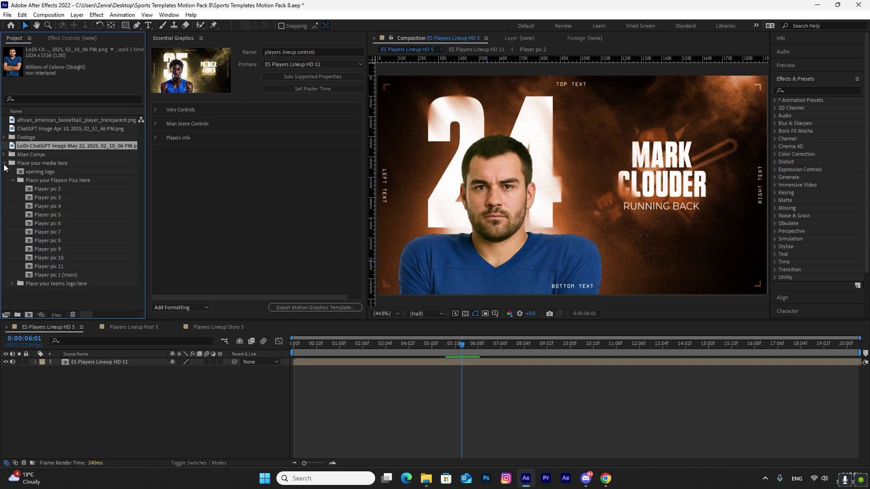
{"action": "left_click", "coordinate": [4, 163]}
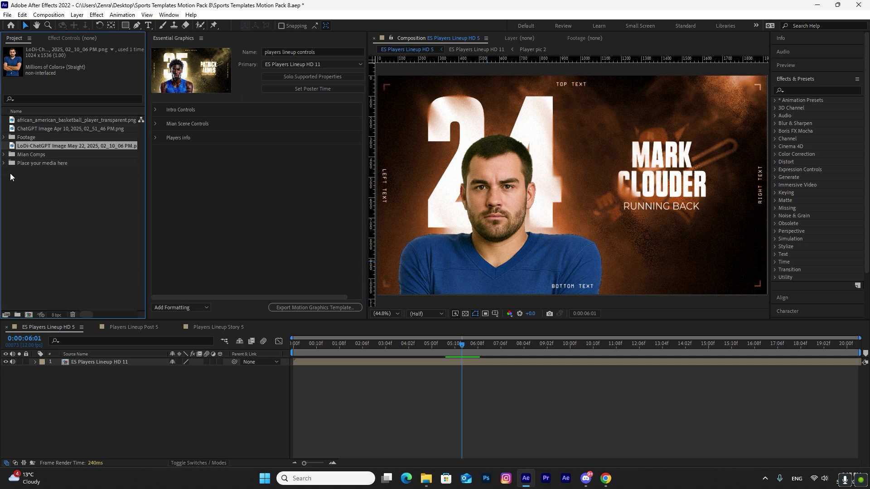
{"action": "left_click", "coordinate": [52, 129], "text": "ctrl"}
{"action": "left_click", "coordinate": [53, 120], "text": "ctrl"}
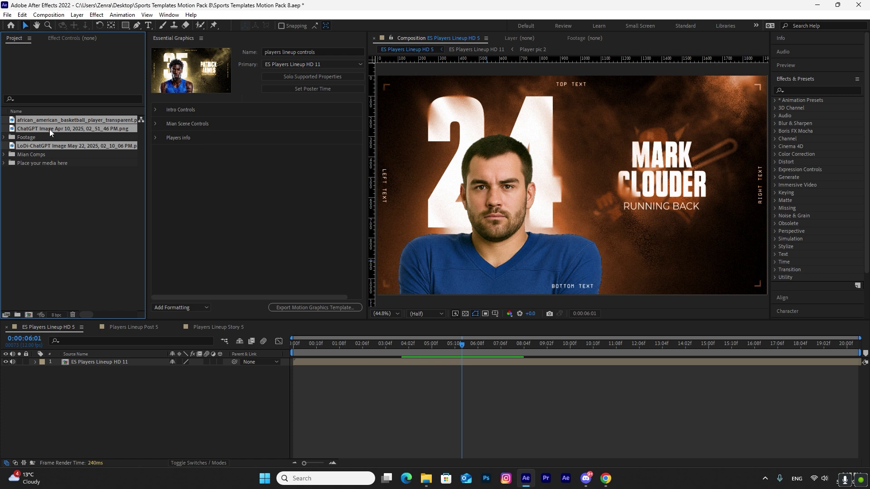
{"action": "left_click_drag", "start_coordinate": [50, 129], "coordinate": [33, 138]}
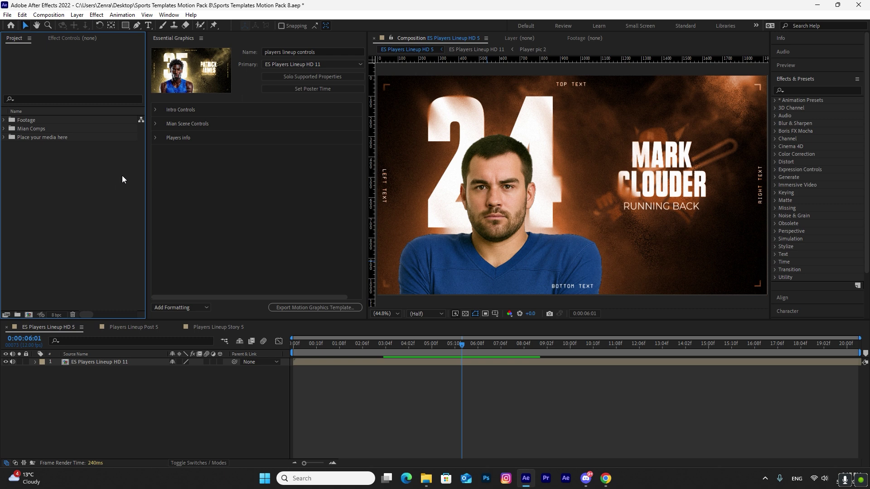
Review the template folders inside Mian Comps and set the Essential Graphics primary composition to ES Score Update HD
{"action": "left_click", "coordinate": [4, 129]}
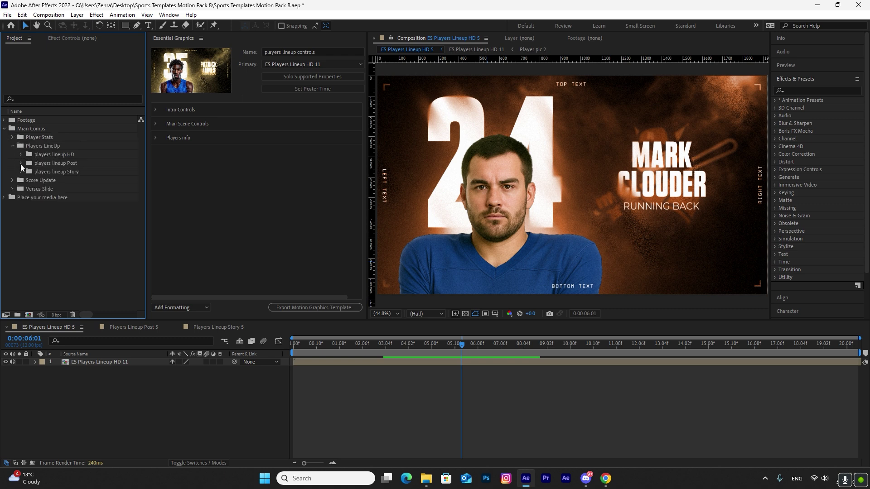
{"action": "left_click", "coordinate": [13, 146]}
{"action": "left_click", "coordinate": [49, 138]}
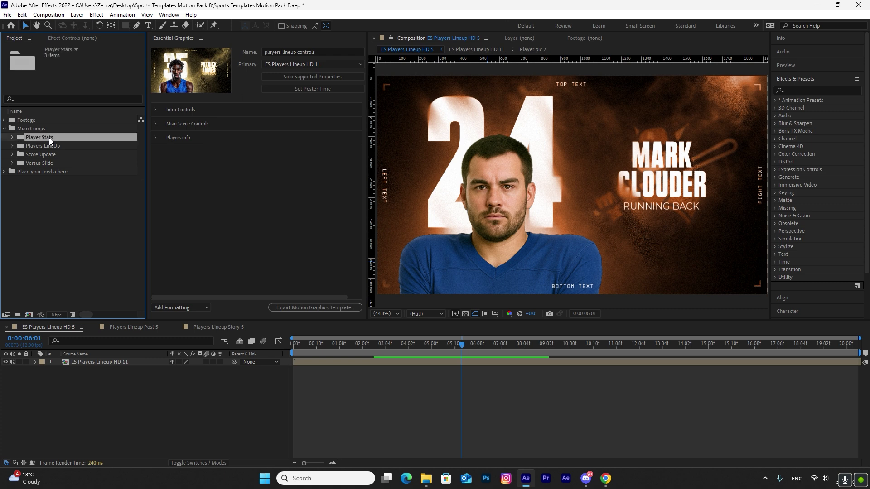
{"action": "left_click", "coordinate": [54, 144]}
{"action": "left_click", "coordinate": [47, 156]}
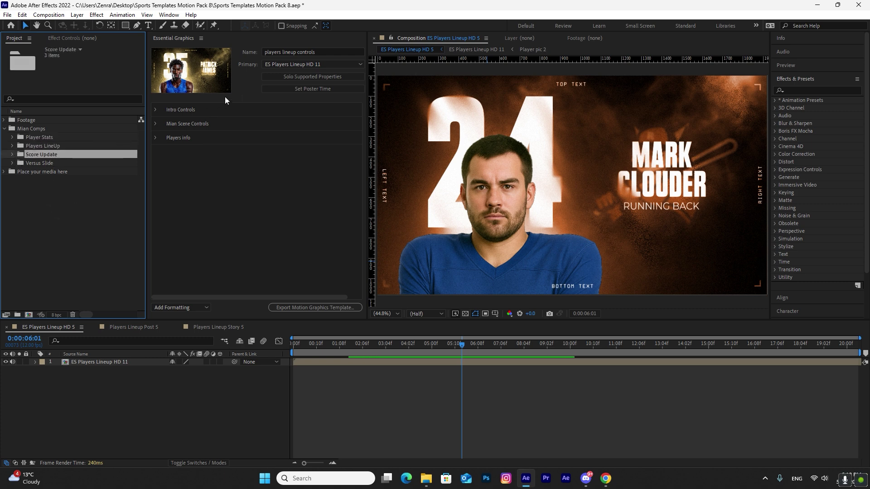
{"action": "left_click", "coordinate": [305, 63]}
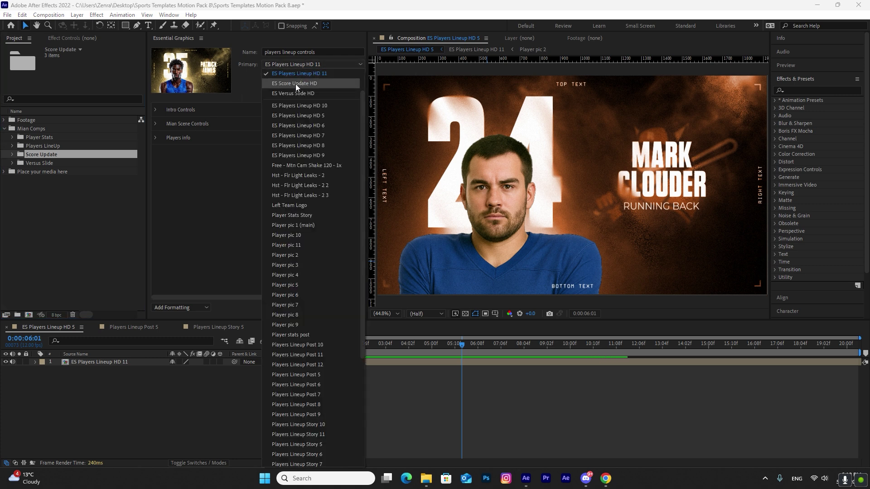
{"action": "left_click", "coordinate": [302, 84]}
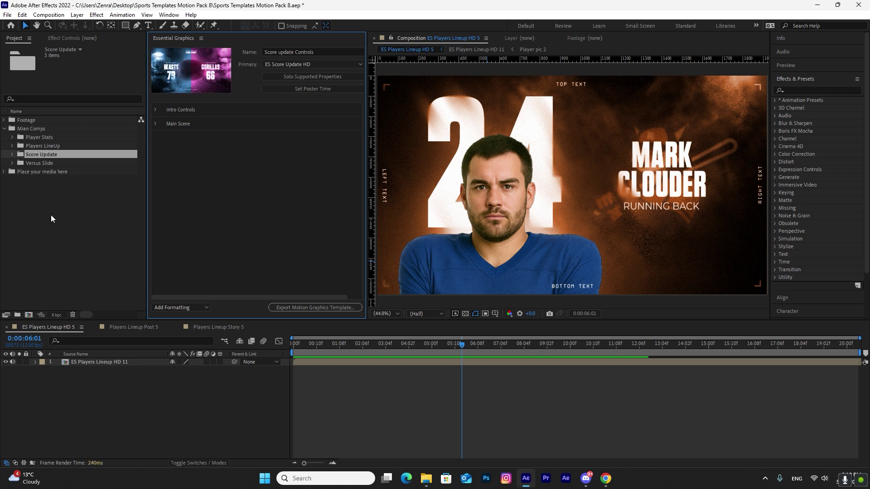
Open the ES Score Update HD, Score Update Story and Socre update post compositions from the Score Update folder
{"action": "left_click", "coordinate": [12, 154]}
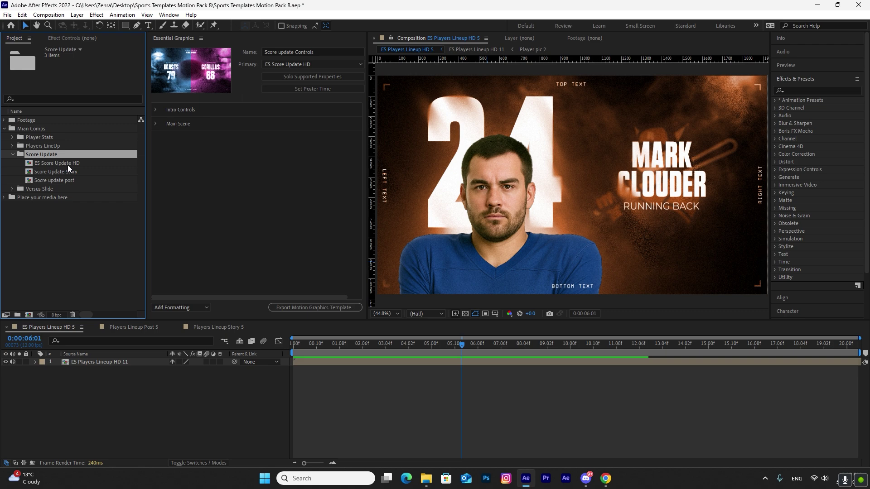
{"action": "double_click", "coordinate": [67, 164]}
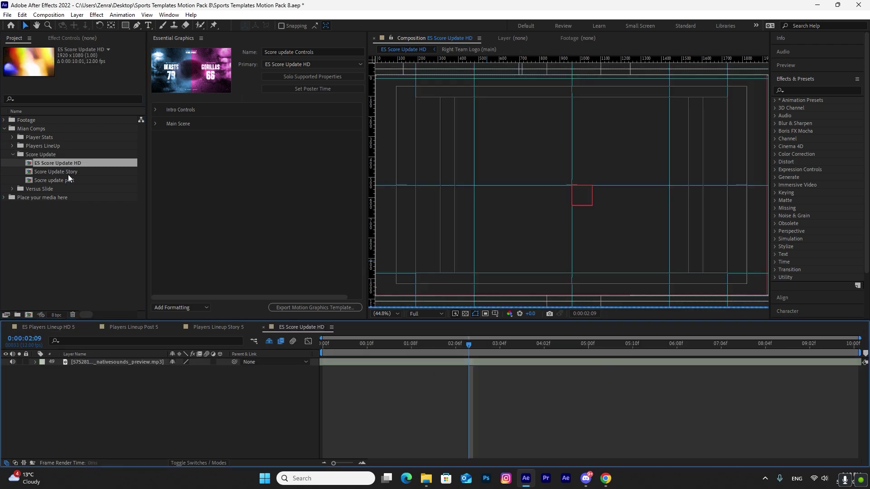
{"action": "double_click", "coordinate": [71, 173]}
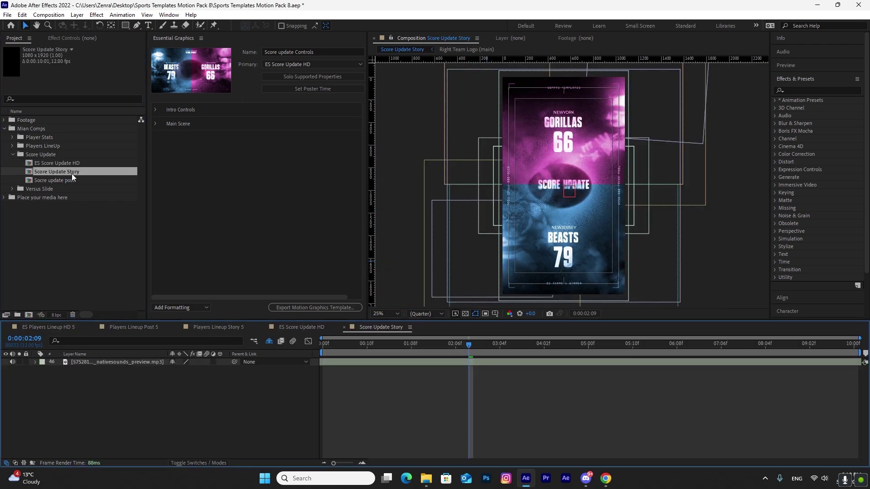
{"action": "double_click", "coordinate": [53, 182]}
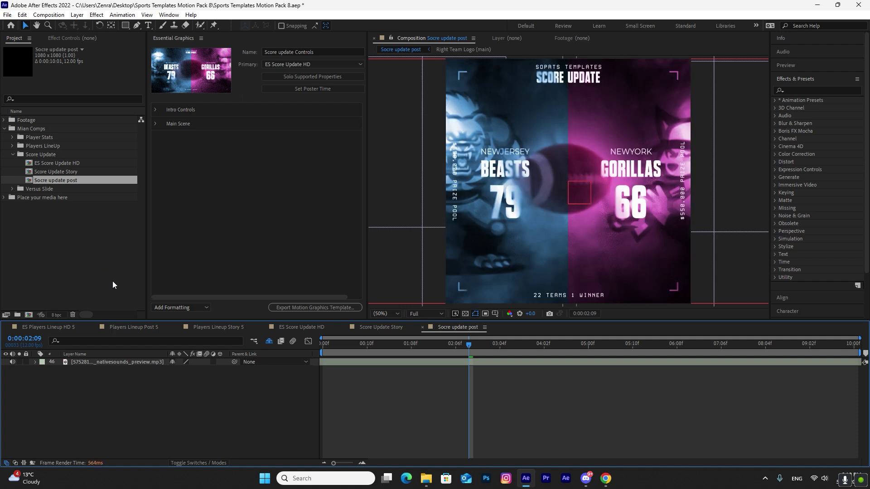
{"action": "left_click", "coordinate": [62, 256]}
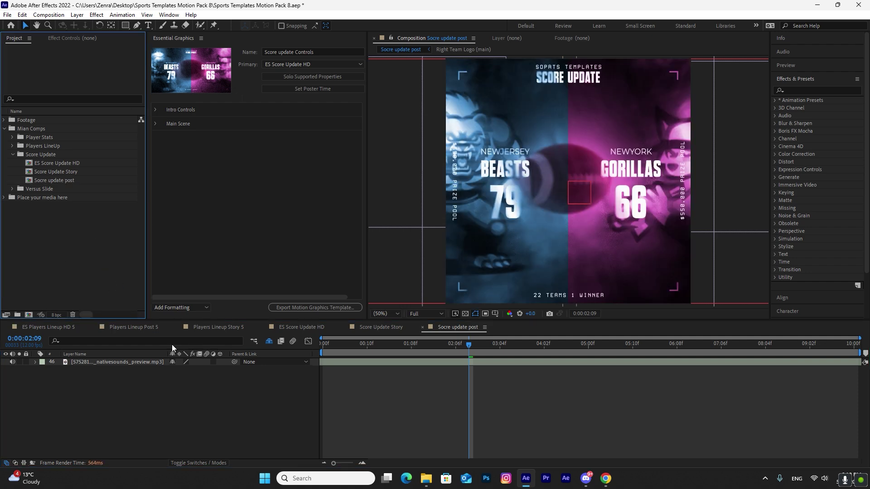
Close the Players Lineup HD 5, Post 5 and Story 5 timelines, leaving only the score update compositions open
{"action": "left_click", "coordinate": [44, 328]}
{"action": "left_click", "coordinate": [6, 327]}
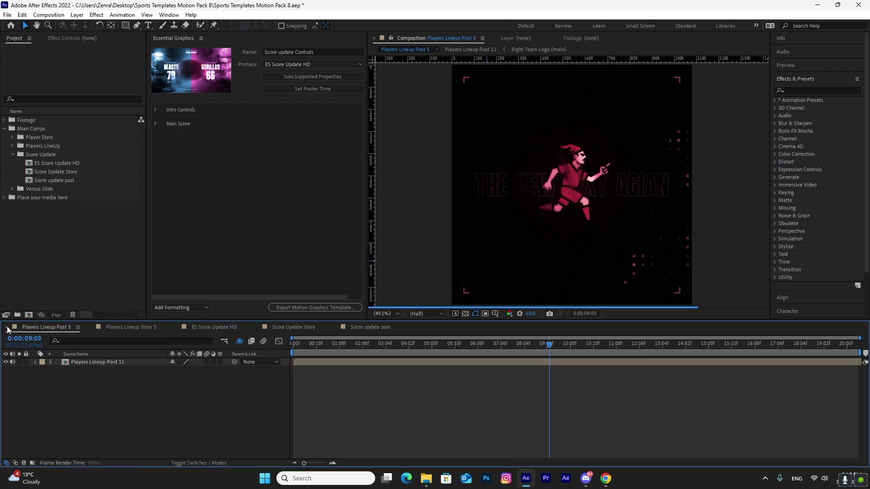
{"action": "left_click", "coordinate": [7, 327]}
{"action": "left_click", "coordinate": [6, 327]}
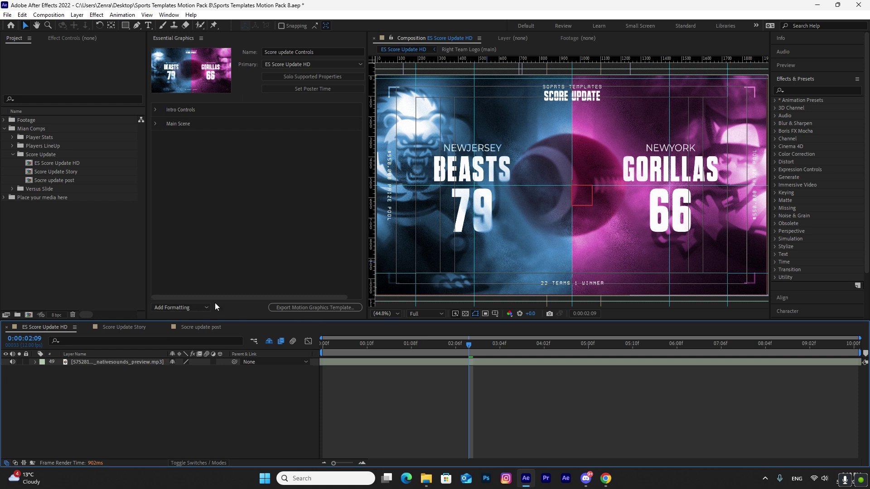
In the Main Scene's Choose a Sport options, turn Football off and Soccer on
{"action": "left_click", "coordinate": [156, 124]}
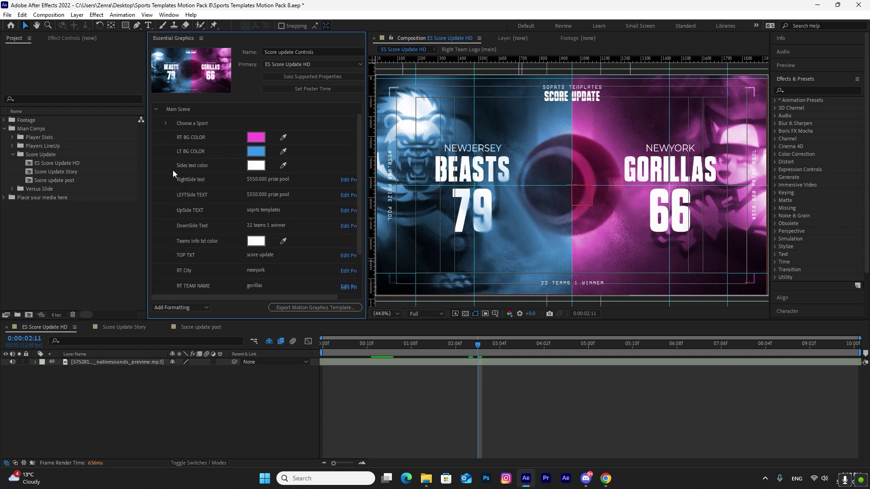
{"action": "scroll", "coordinate": [169, 178], "scroll_direction": "up", "scroll_amount": 1}
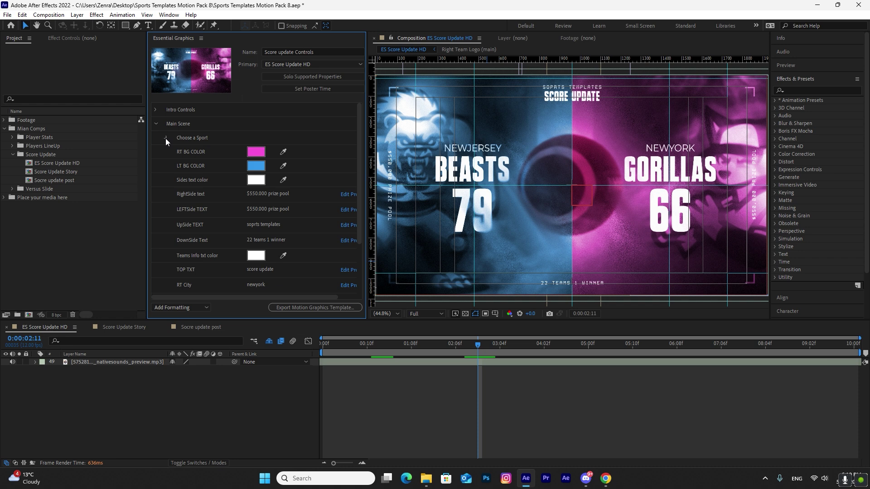
{"action": "left_click", "coordinate": [165, 138]}
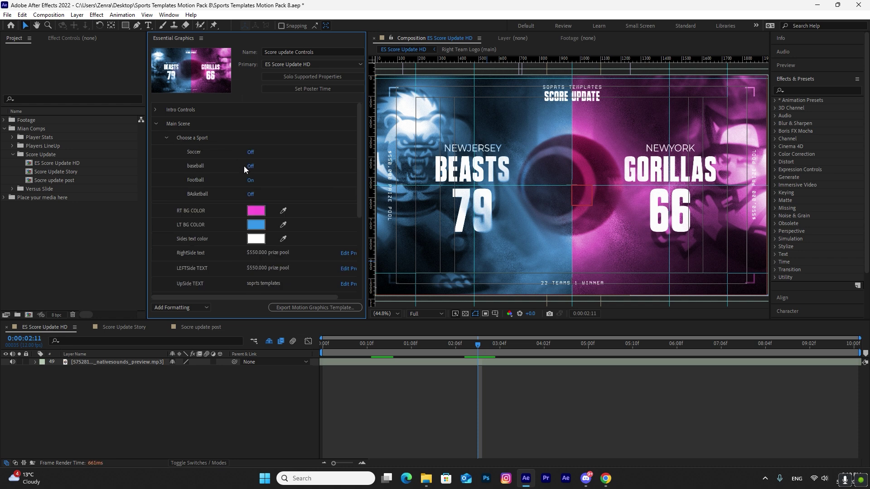
{"action": "left_click", "coordinate": [252, 181]}
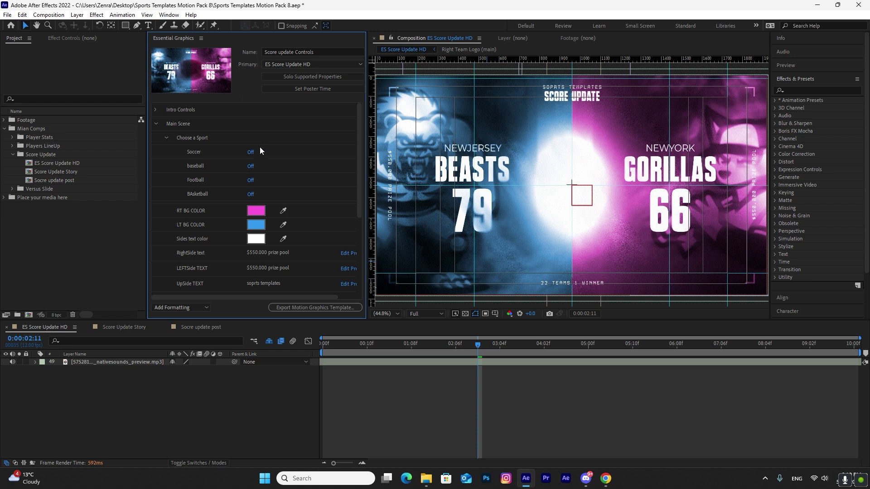
{"action": "left_click", "coordinate": [252, 157]}
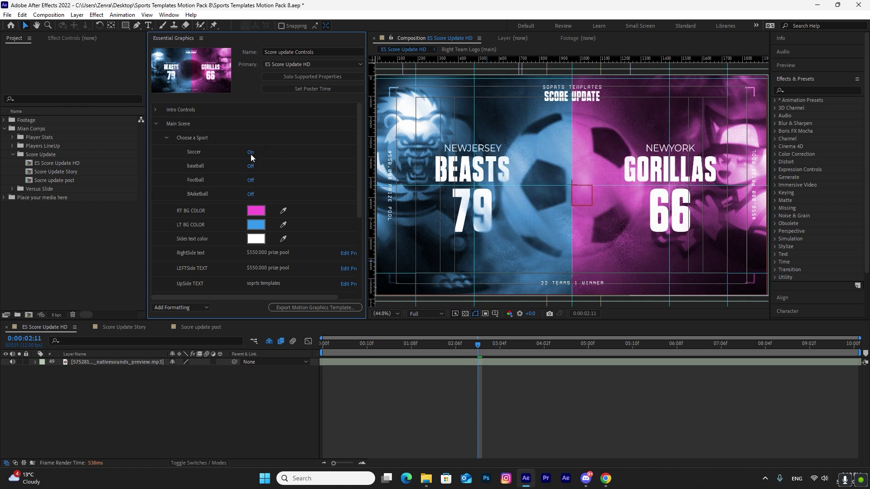
Try baseball, Football and BAsketball in turn as the displayed sport, return to Soccer, and collapse Choose a Sport
{"action": "left_click", "coordinate": [252, 156]}
{"action": "left_click", "coordinate": [250, 167]}
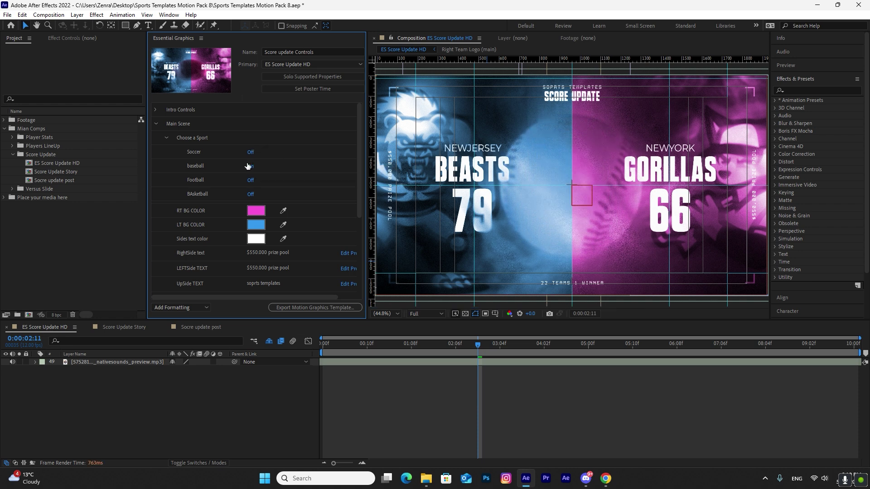
{"action": "left_click", "coordinate": [248, 166]}
{"action": "left_click", "coordinate": [250, 181]}
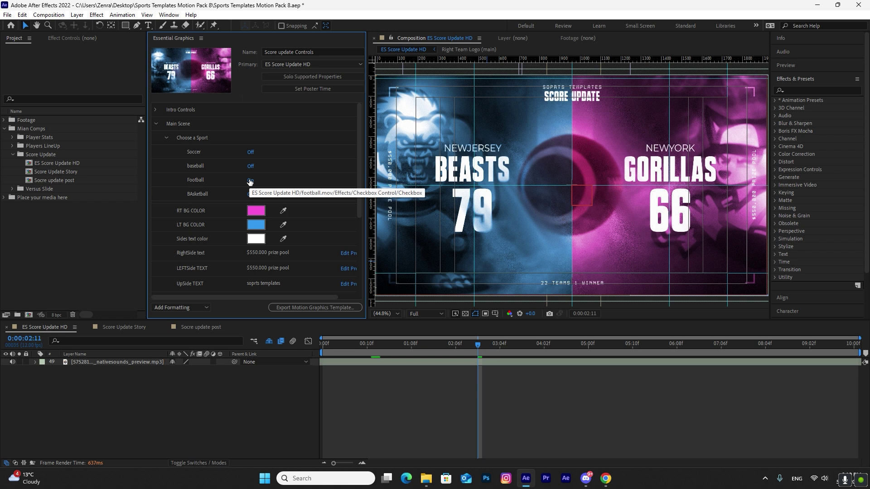
{"action": "left_click", "coordinate": [250, 181]}
{"action": "left_click", "coordinate": [250, 195]}
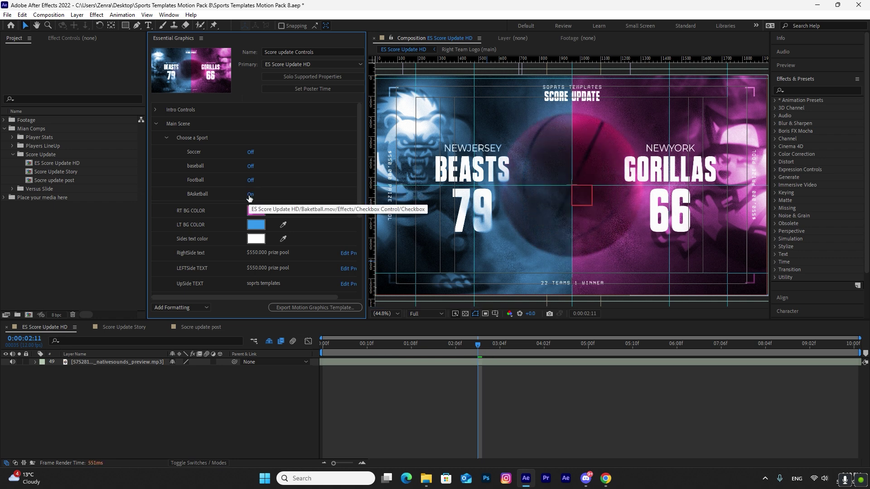
{"action": "left_click", "coordinate": [250, 194]}
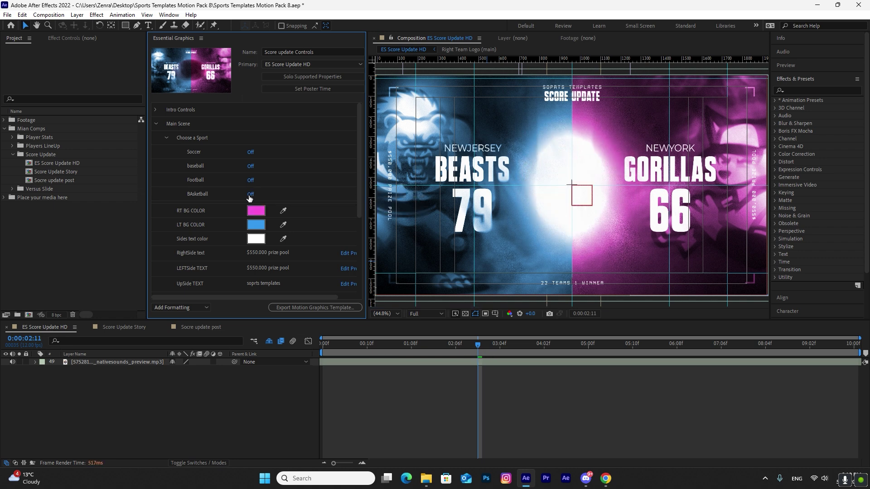
{"action": "left_click", "coordinate": [250, 153]}
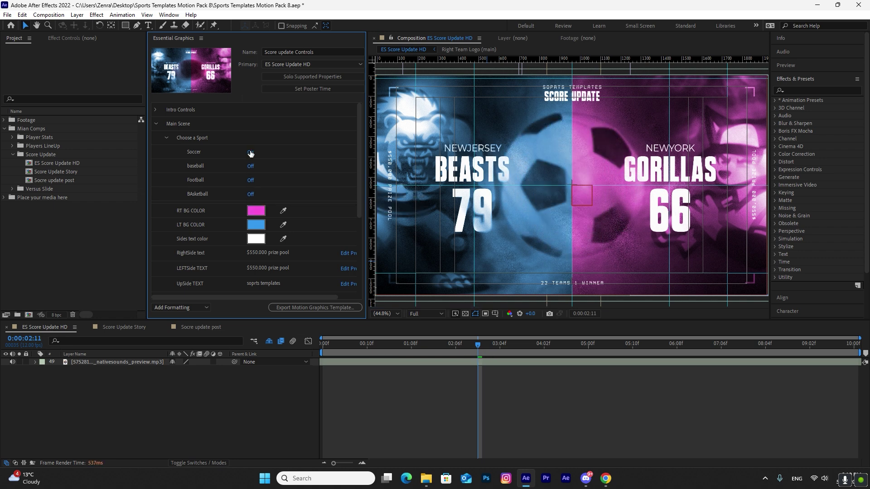
{"action": "left_click", "coordinate": [164, 138]}
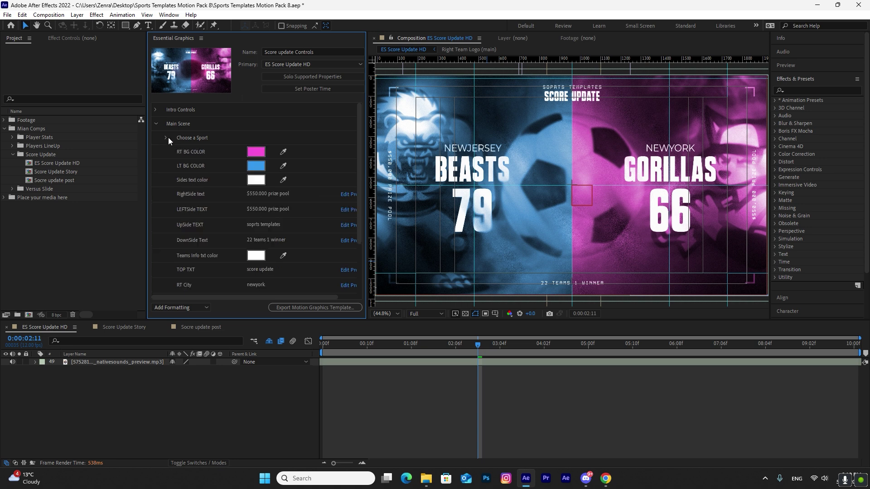
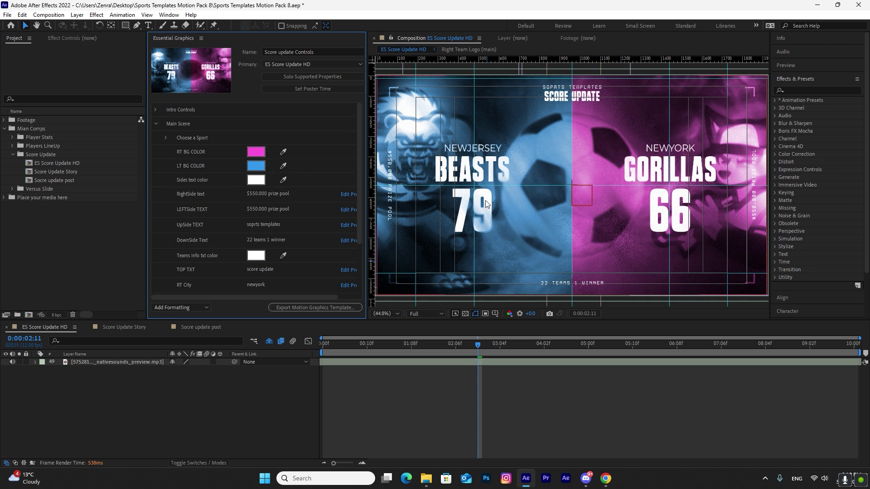
Open the Left Team Logo composition from the Place your teams logo here folder, collapsing the players pictures folder
{"action": "left_click", "coordinate": [4, 198]}
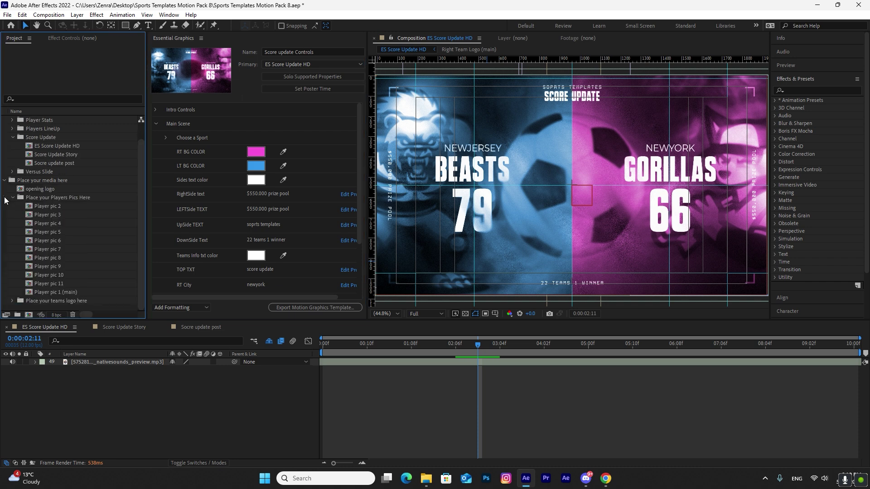
{"action": "left_click", "coordinate": [12, 198]}
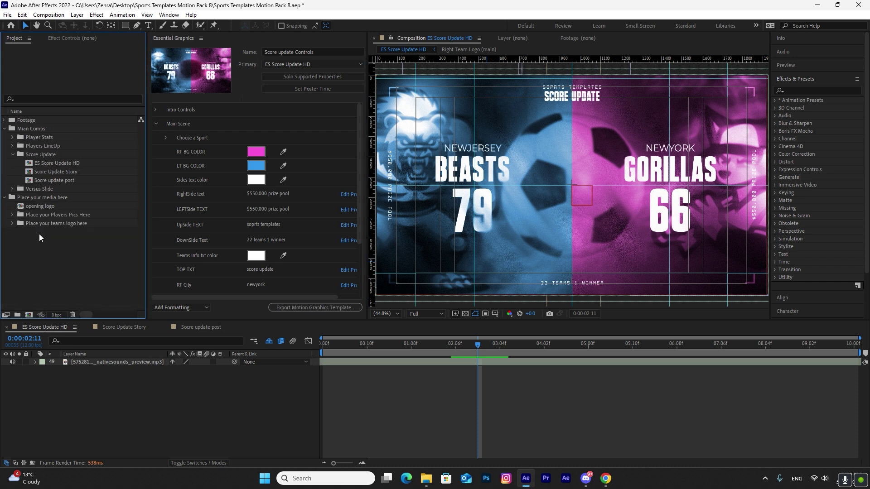
{"action": "left_click", "coordinate": [12, 224]}
{"action": "double_click", "coordinate": [56, 233]}
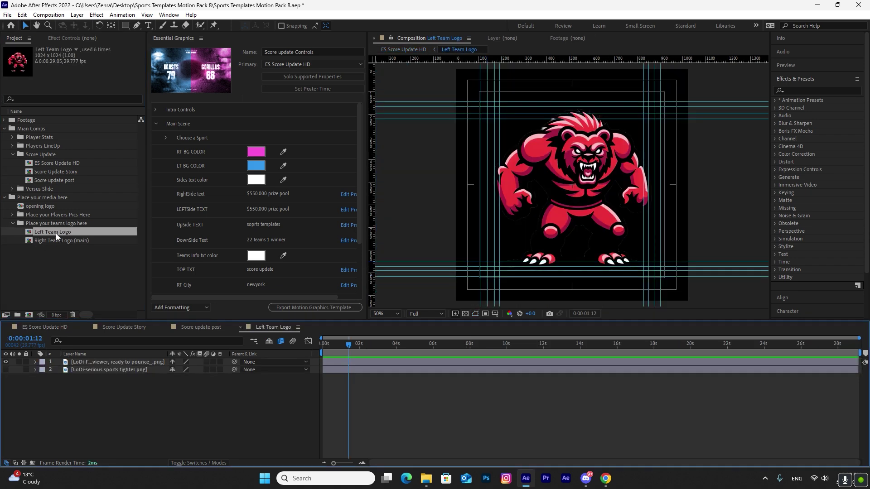
Import the green shark die-cut sticker logo from the mp8 logos folder into the project
{"action": "double_click", "coordinate": [72, 261]}
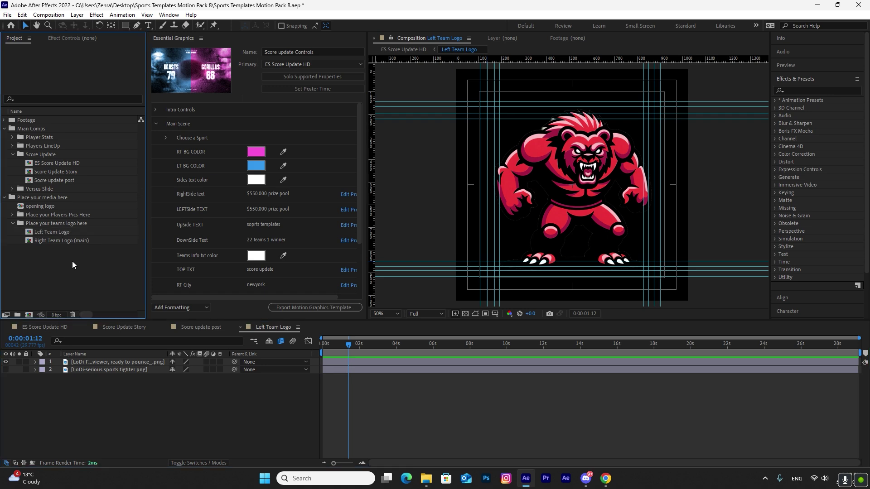
{"action": "left_click", "coordinate": [221, 47]}
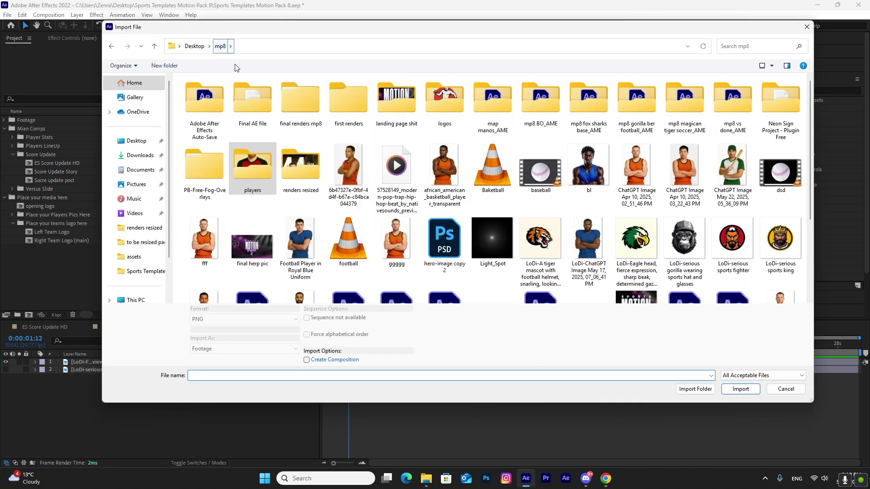
{"action": "double_click", "coordinate": [445, 99]}
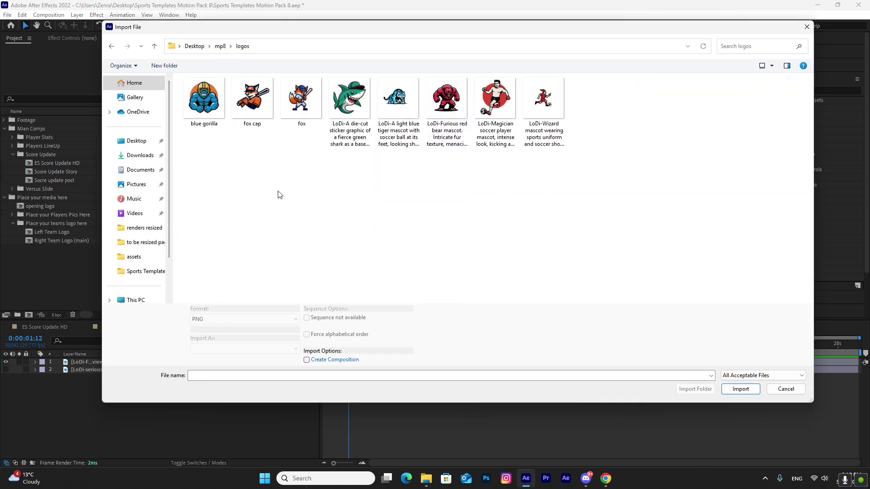
{"action": "left_click", "coordinate": [340, 100]}
{"action": "left_click", "coordinate": [746, 380]}
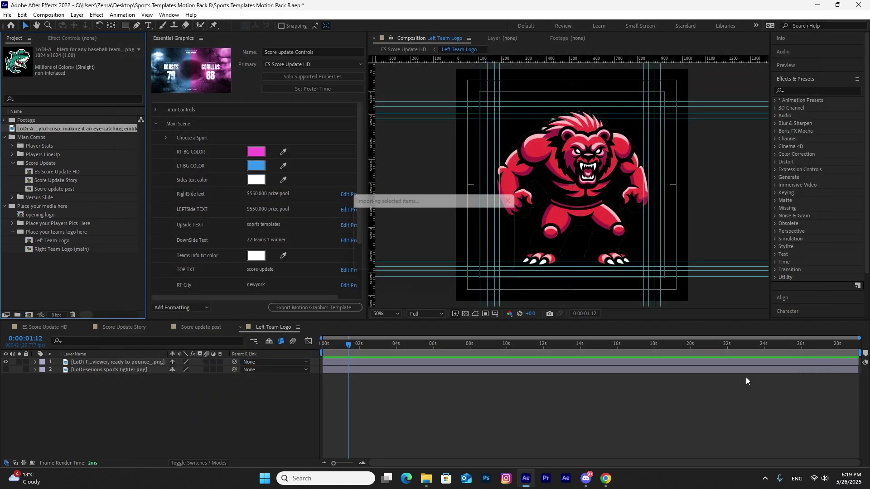
Add the shark logo as the first layer of Left Team Logo at 76% scale, replacing the visible red bear, and close the composition
{"action": "left_click_drag", "start_coordinate": [32, 126], "coordinate": [85, 360]}
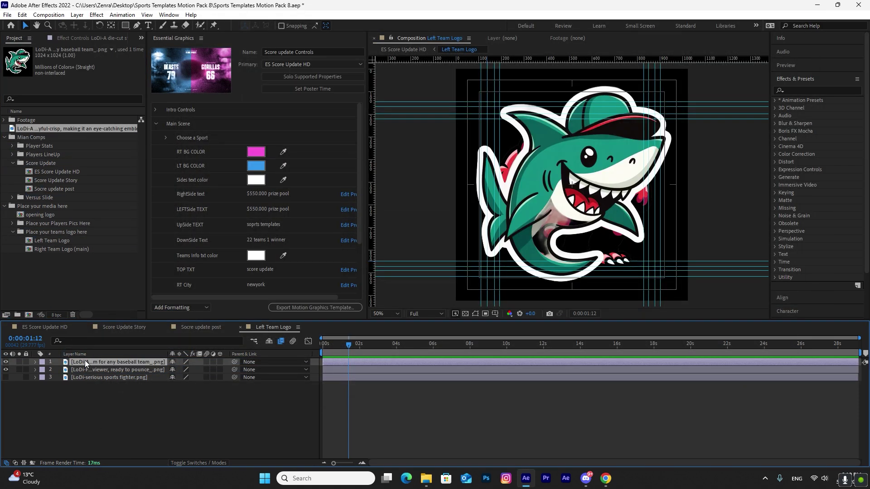
{"action": "key", "text": "s"}
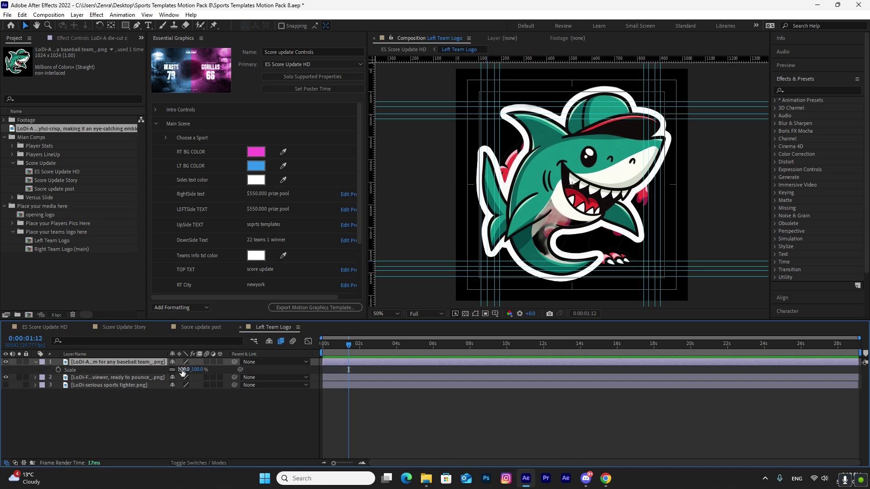
{"action": "left_click_drag", "start_coordinate": [191, 370], "coordinate": [180, 370]}
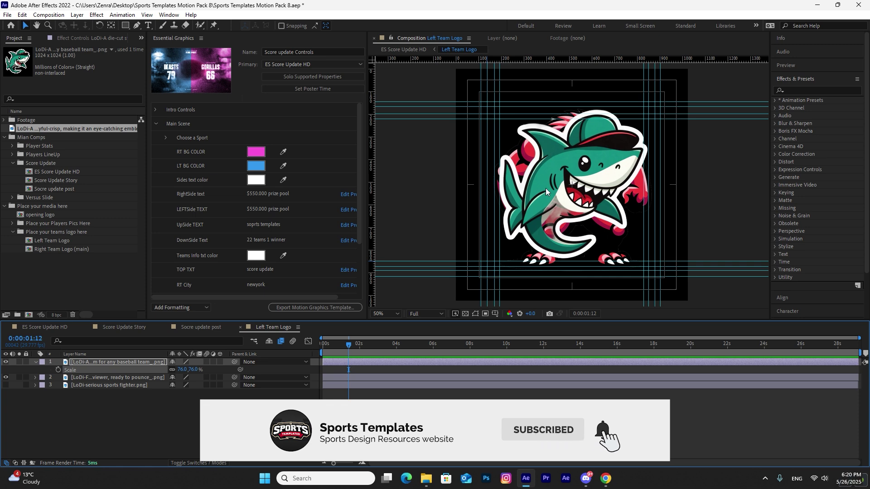
{"action": "left_click", "coordinate": [6, 378]}
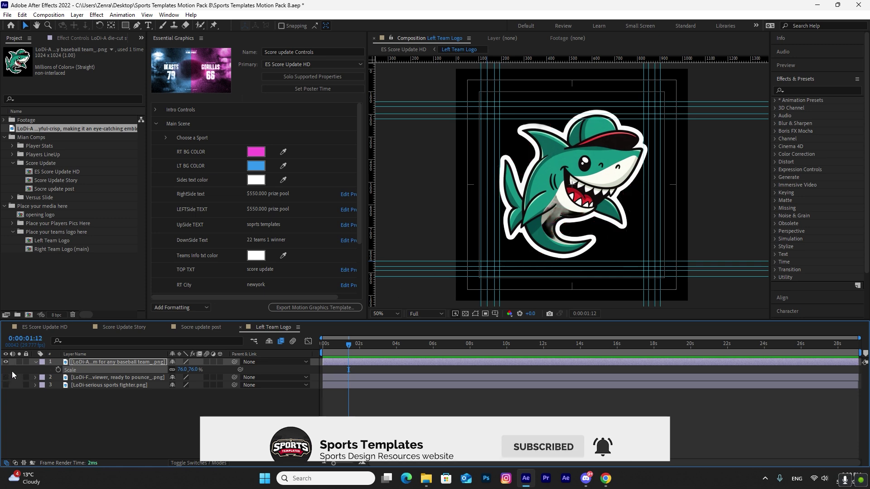
{"action": "left_click", "coordinate": [240, 327]}
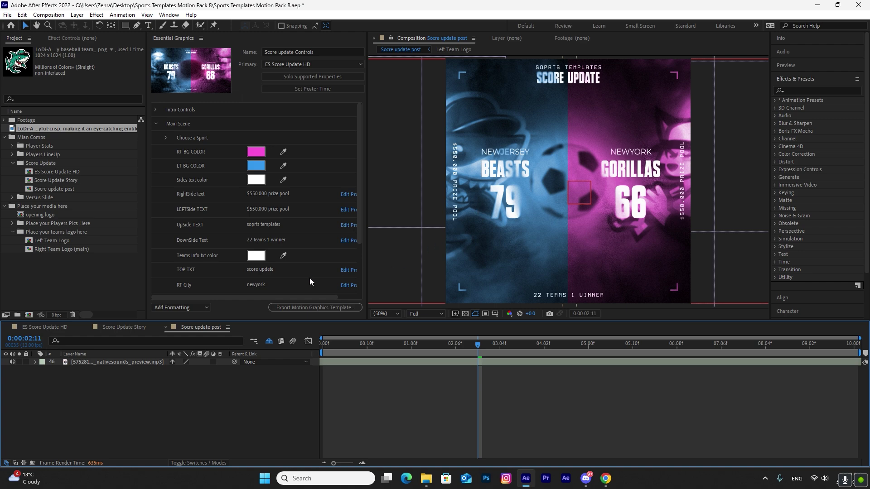
Open the Right Team Logo (main) composition and import the LoDi-Magician soccer player mascot logo
{"action": "double_click", "coordinate": [55, 249]}
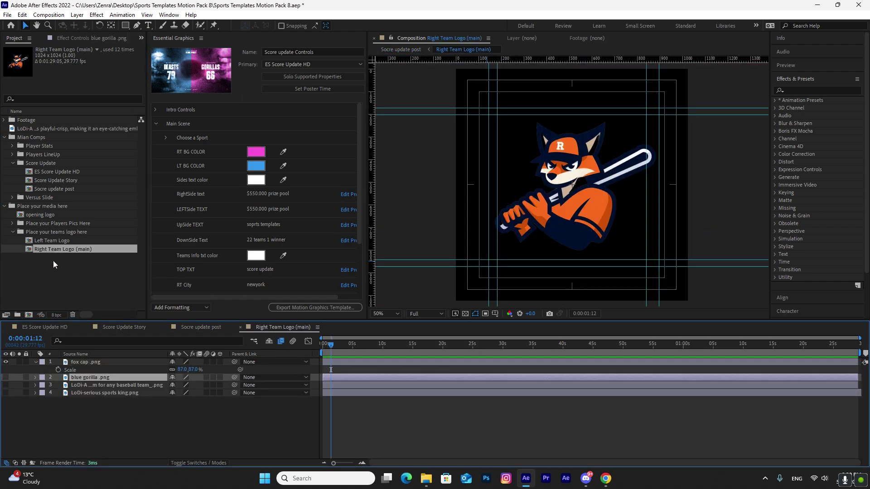
{"action": "double_click", "coordinate": [21, 276]}
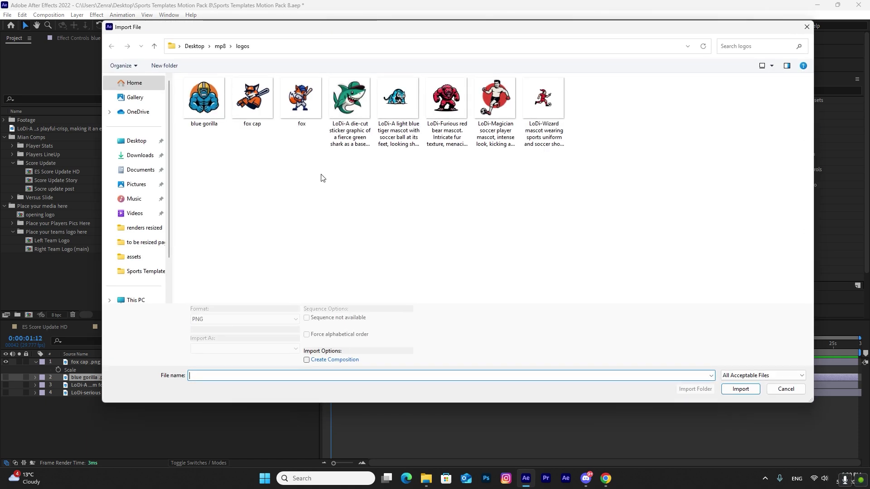
{"action": "left_click", "coordinate": [496, 108]}
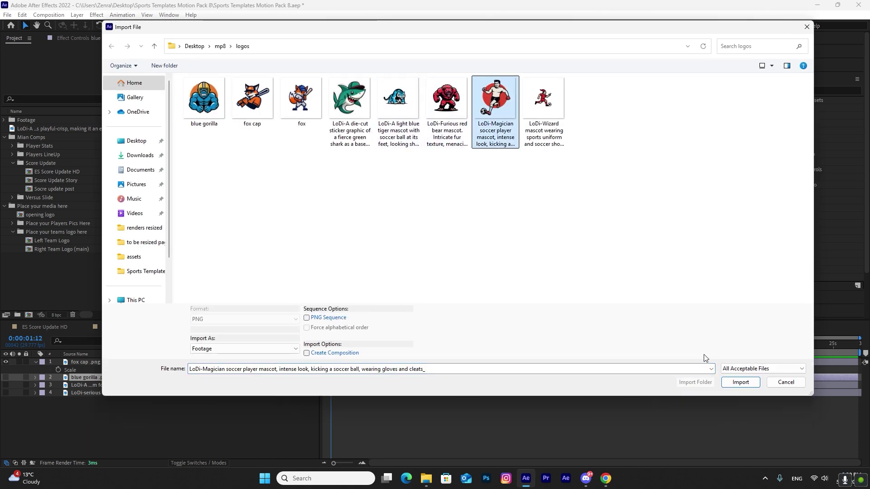
{"action": "left_click", "coordinate": [740, 382]}
Add the soccer player logo above fox cap at 70% scale, hide the fox cap layer, and close Right Team Logo (main)
{"action": "left_click_drag", "start_coordinate": [33, 136], "coordinate": [73, 362]}
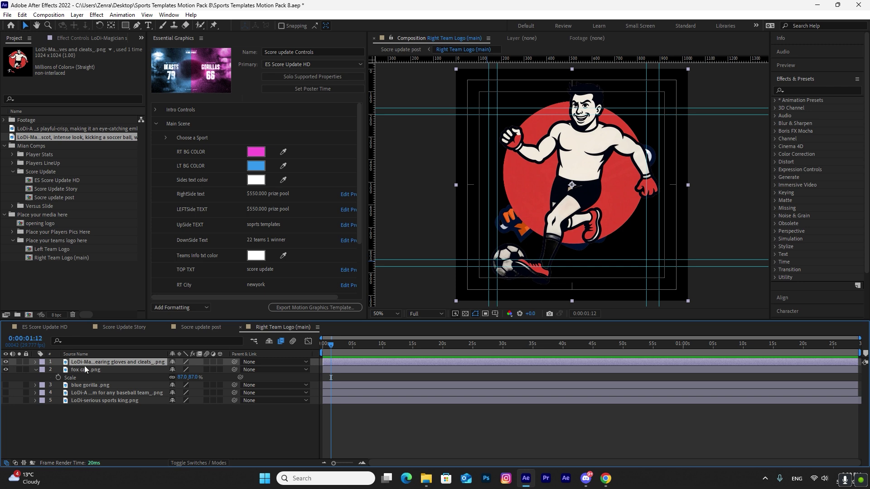
{"action": "key", "text": "s"}
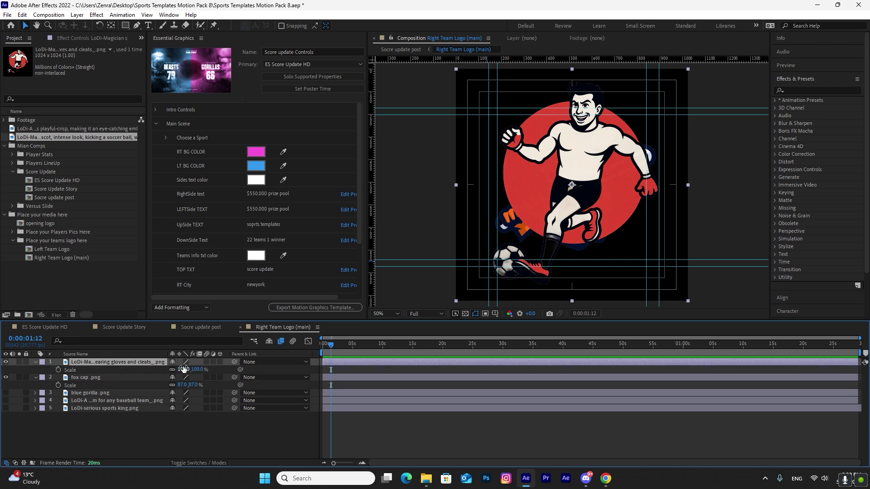
{"action": "left_click_drag", "start_coordinate": [183, 369], "coordinate": [170, 370]}
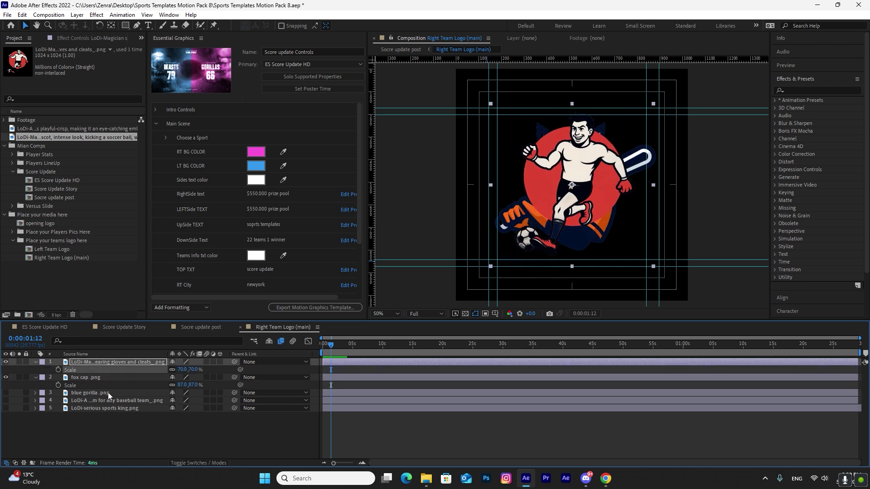
{"action": "left_click", "coordinate": [82, 379]}
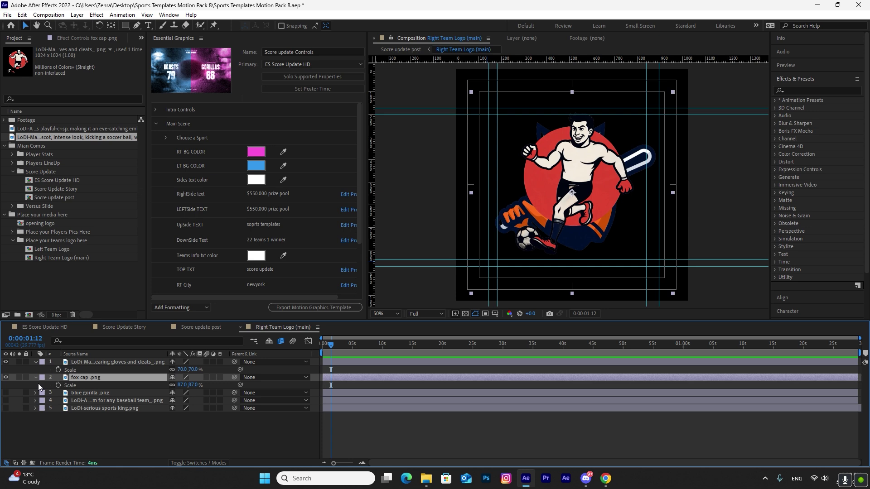
{"action": "left_click", "coordinate": [5, 377]}
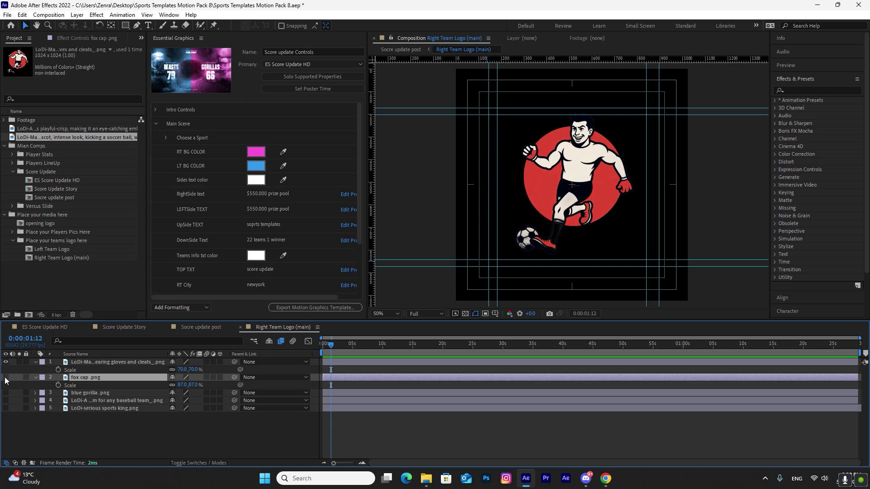
{"action": "left_click", "coordinate": [240, 327]}
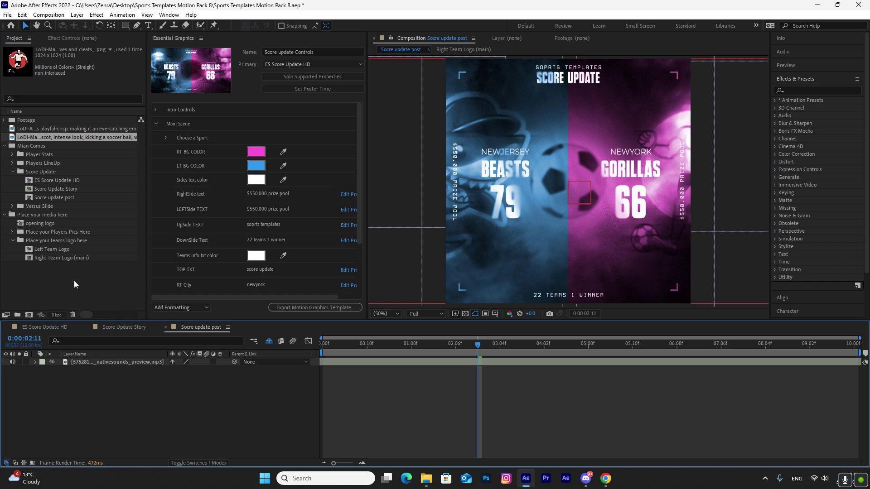
Open the ES Score Update HD composition and set its RT BG COLOR to bright red
{"action": "left_click", "coordinate": [45, 327]}
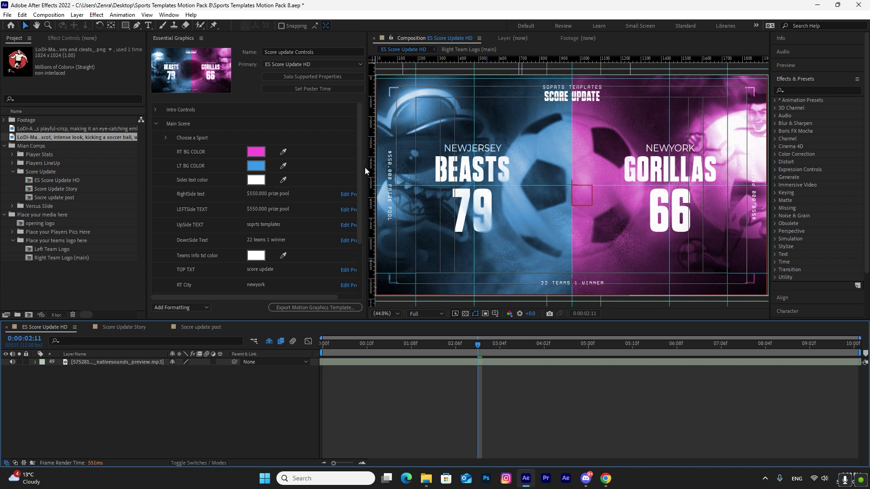
{"action": "left_click", "coordinate": [265, 154]}
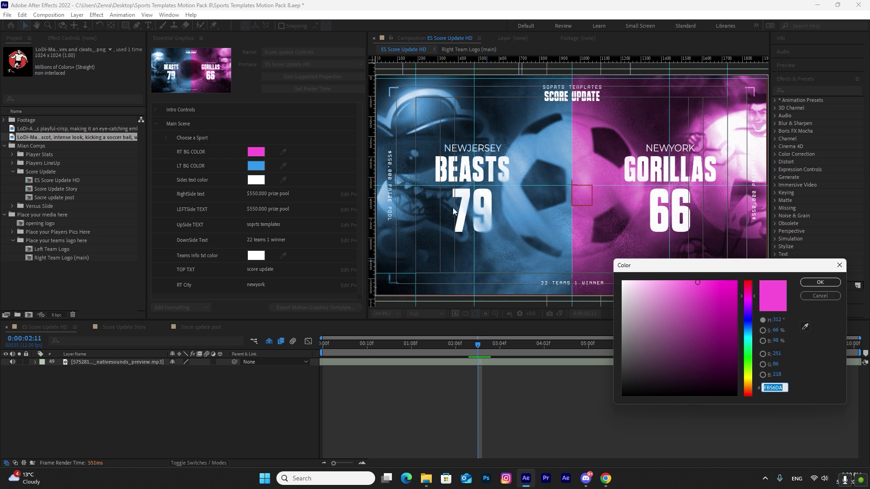
{"action": "left_click", "coordinate": [747, 281]}
{"action": "left_click_drag", "start_coordinate": [733, 283], "coordinate": [715, 284]}
{"action": "left_click", "coordinate": [811, 282]}
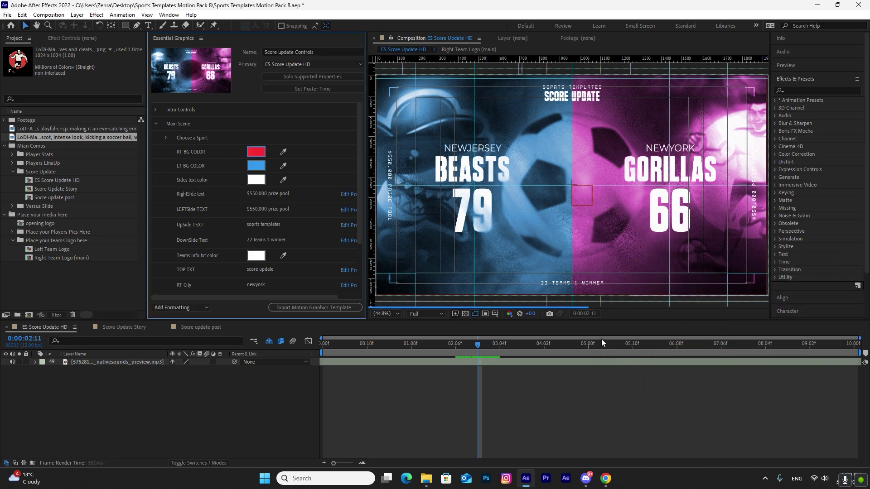
Set the LT BG COLOR of the score update's main scene to bright yellow
{"action": "left_click", "coordinate": [259, 169]}
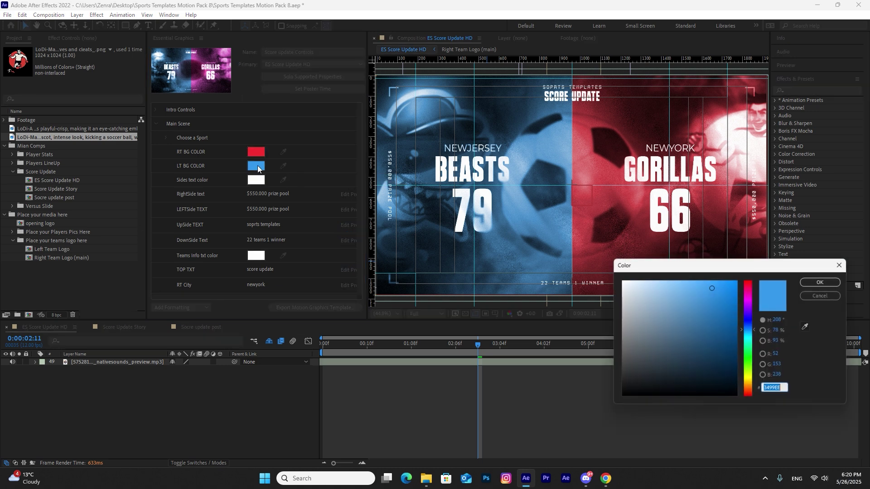
{"action": "left_click", "coordinate": [749, 377]}
{"action": "left_click", "coordinate": [701, 281]}
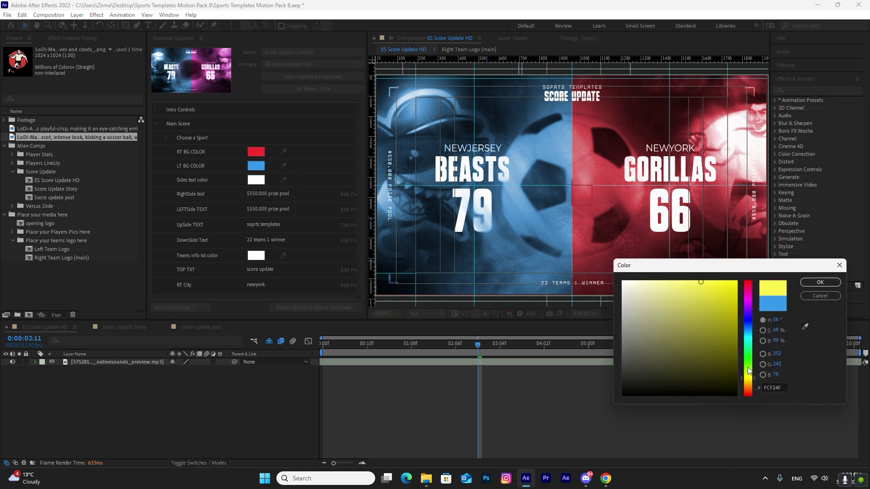
{"action": "left_click", "coordinate": [710, 280]}
{"action": "left_click", "coordinate": [807, 282]}
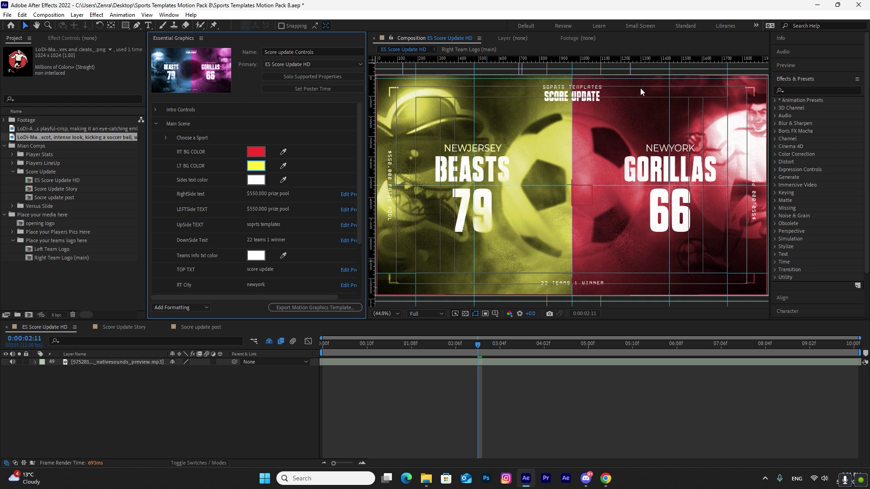
Try pure red as the sides text color, and undo the change
{"action": "left_click", "coordinate": [253, 181]}
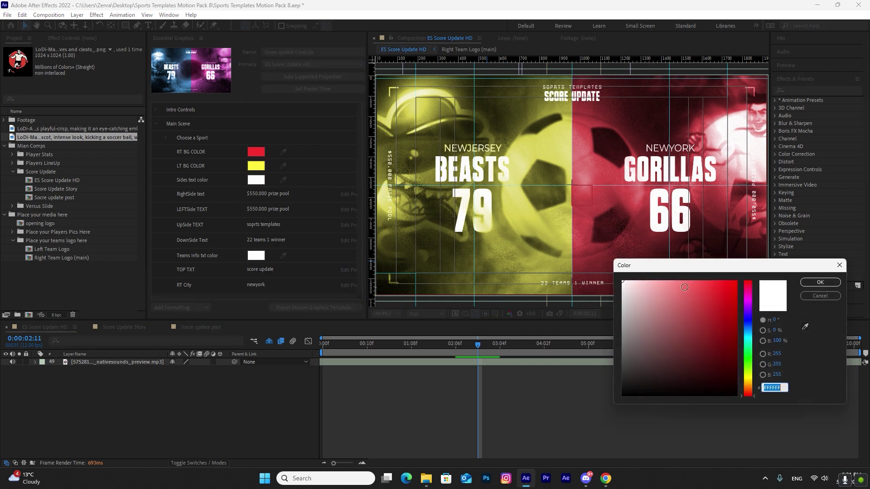
{"action": "left_click_drag", "start_coordinate": [684, 287], "coordinate": [742, 278]}
{"action": "left_click", "coordinate": [818, 283]}
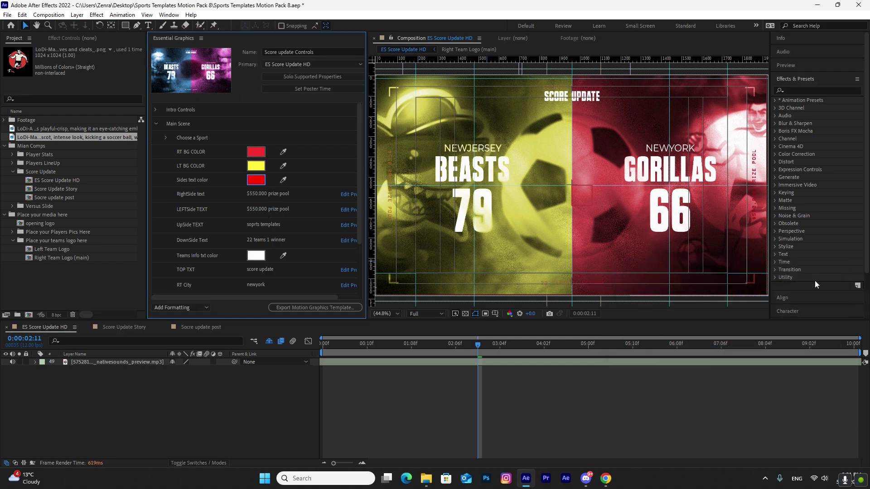
{"action": "key", "text": "ctrl+z"}
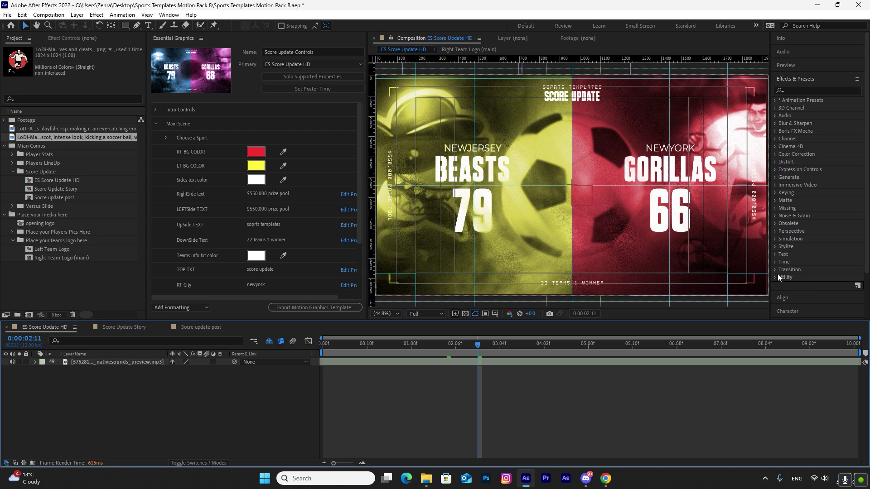
Replace the RightSide text with "right side text" and inspect it up close in the composition
{"action": "double_click", "coordinate": [309, 196]}
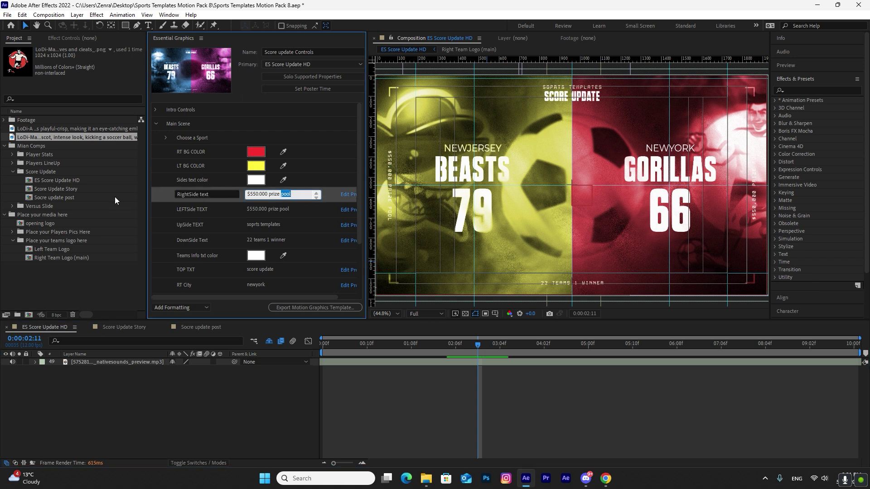
{"action": "key", "text": "ctrl+a"}
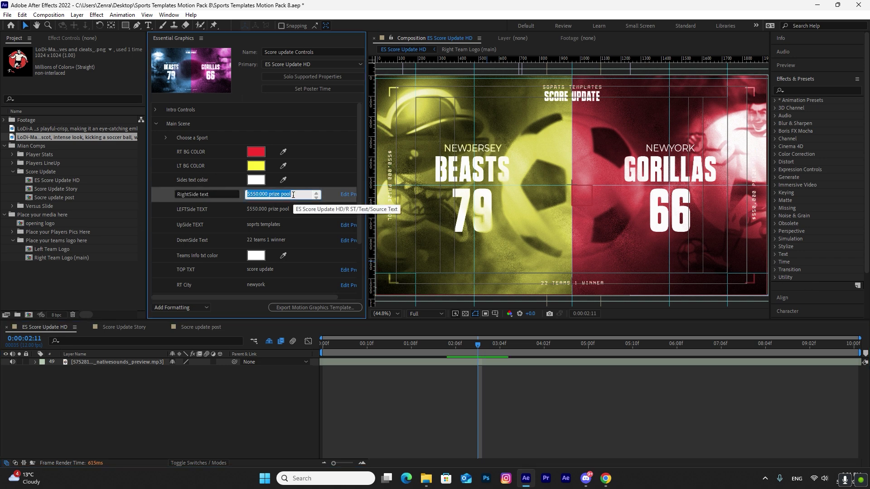
{"action": "type", "text": "right side text"}
{"action": "left_click", "coordinate": [276, 410]}
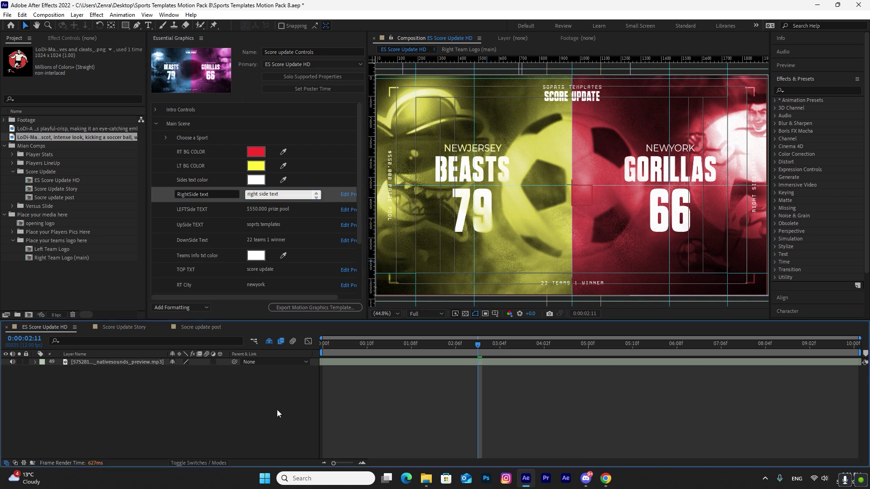
{"action": "scroll", "coordinate": [760, 199], "scroll_direction": "up", "scroll_amount": 1}
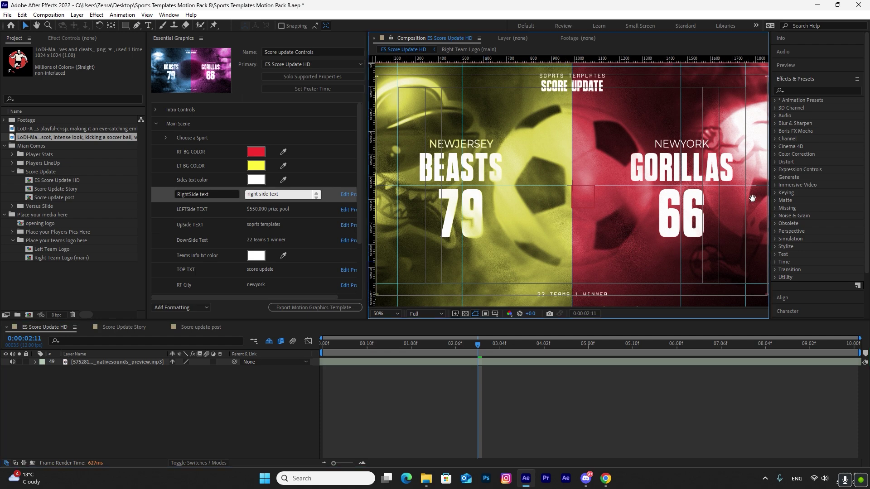
{"action": "left_click_drag", "start_coordinate": [752, 198], "coordinate": [722, 199]}
{"action": "left_click", "coordinate": [394, 314]}
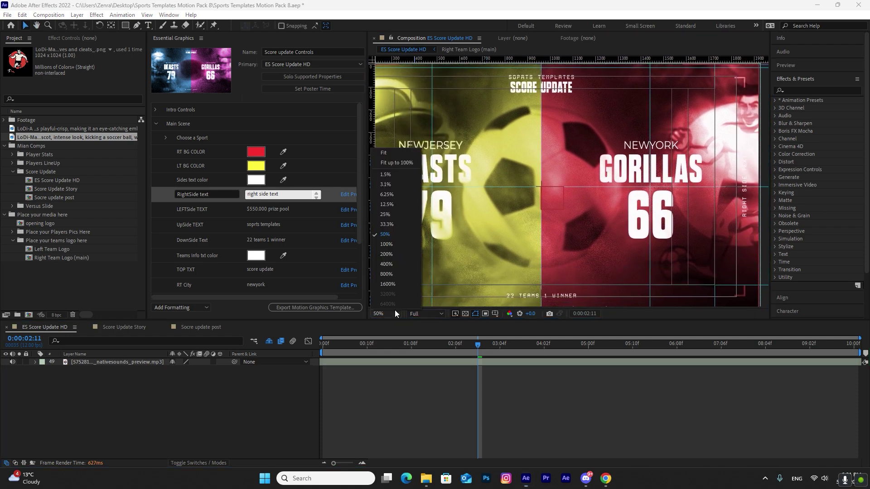
{"action": "left_click", "coordinate": [401, 164]}
Set the LEFTSide TEXT to "left side text" and the UpSide TEXT to "up side text"
{"action": "left_click", "coordinate": [295, 212]}
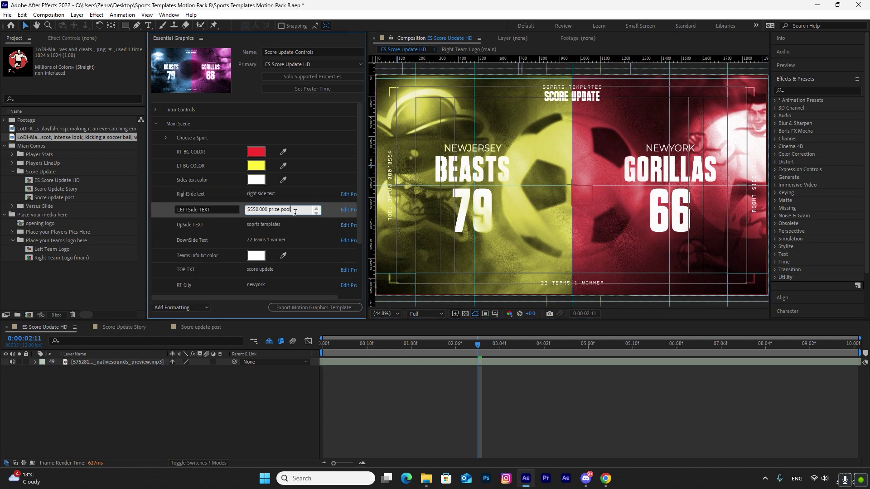
{"action": "type", "text": "left side text"}
{"action": "left_click", "coordinate": [305, 225]}
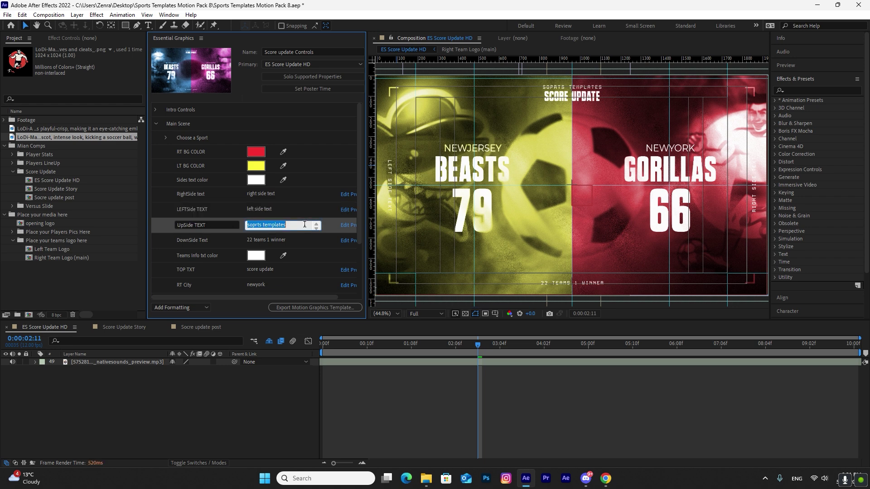
{"action": "type", "text": "up side text"}
Replace the DownSide Text with "down side text"
{"action": "left_click", "coordinate": [301, 238]}
{"action": "type", "text": "f"}
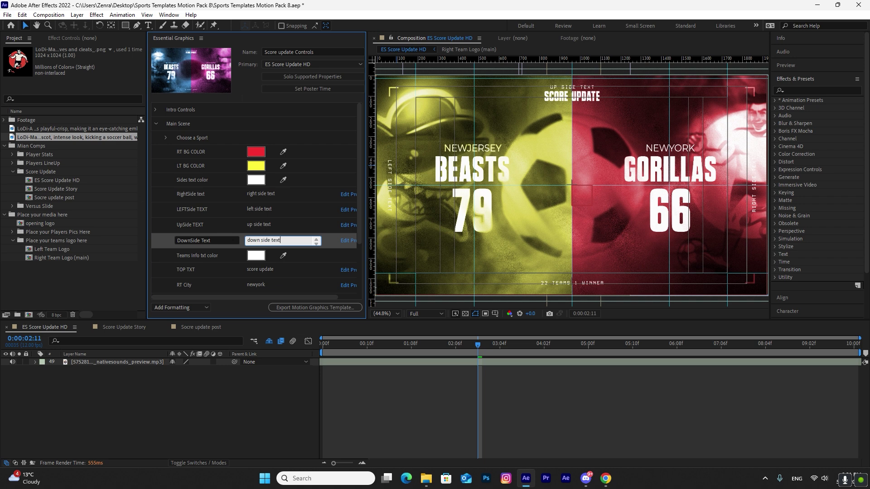
{"action": "left_click", "coordinate": [249, 431]}
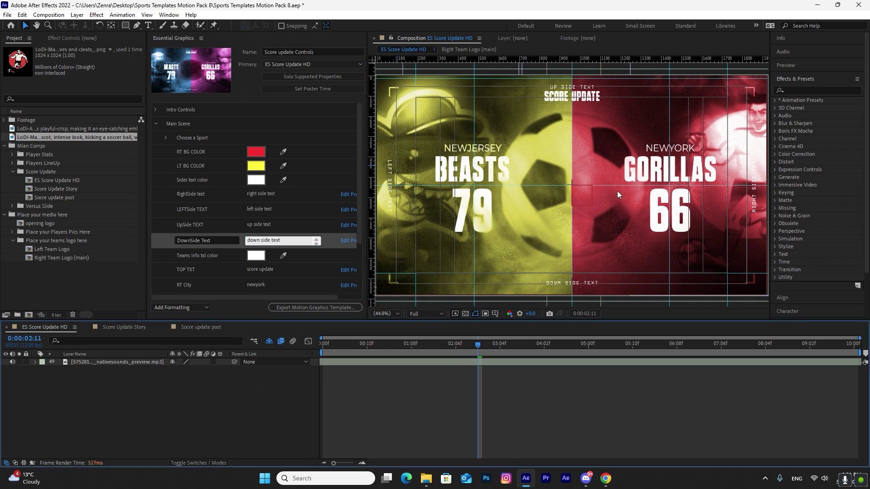
Check the side texts and background colours in the Score Update Story and Socre update post compositions, and return to ES Score Update HD
{"action": "left_click", "coordinate": [128, 326]}
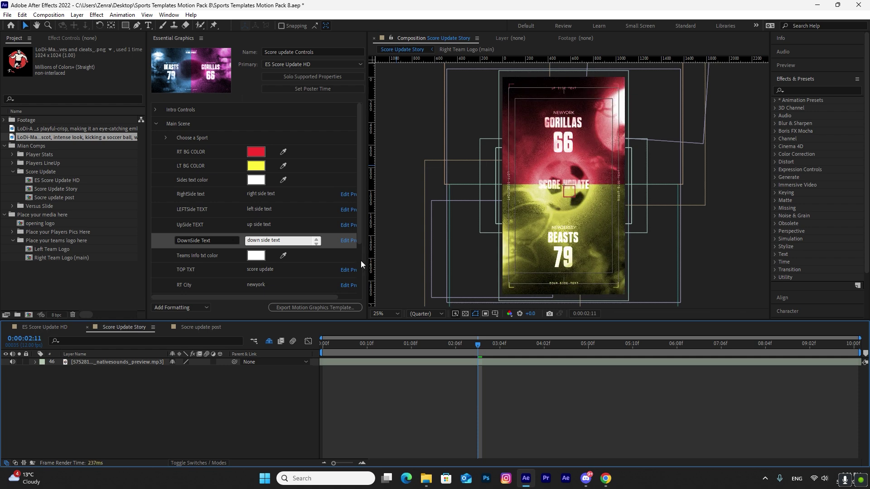
{"action": "scroll", "coordinate": [635, 102], "scroll_direction": "up", "scroll_amount": 2}
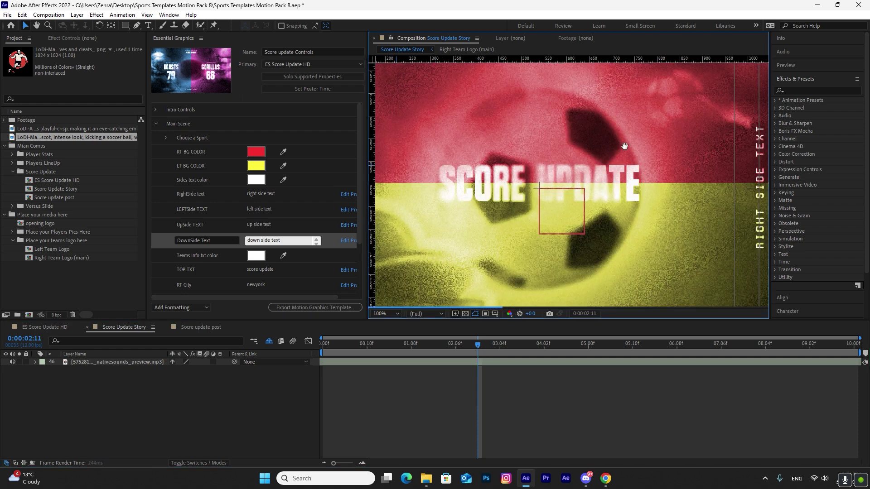
{"action": "scroll", "coordinate": [621, 150], "scroll_direction": "down", "scroll_amount": 2}
{"action": "left_click_drag", "start_coordinate": [600, 145], "coordinate": [558, 17]}
{"action": "key", "text": "v"}
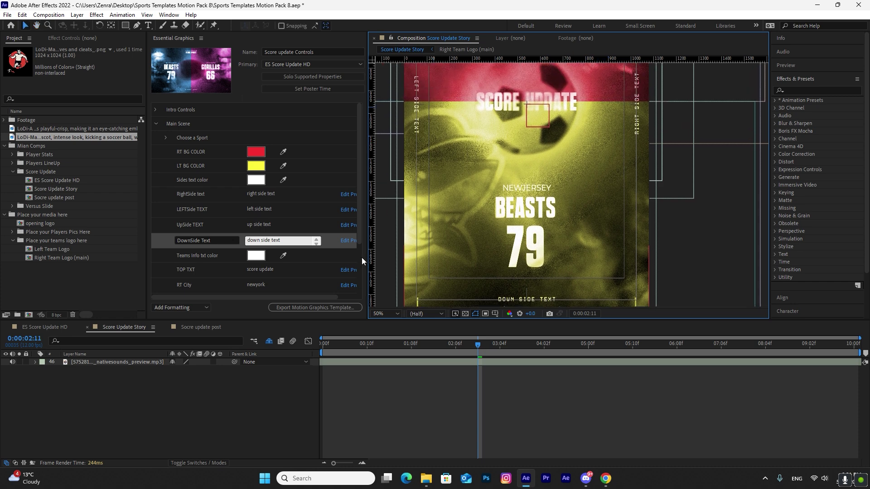
{"action": "left_click", "coordinate": [194, 327]}
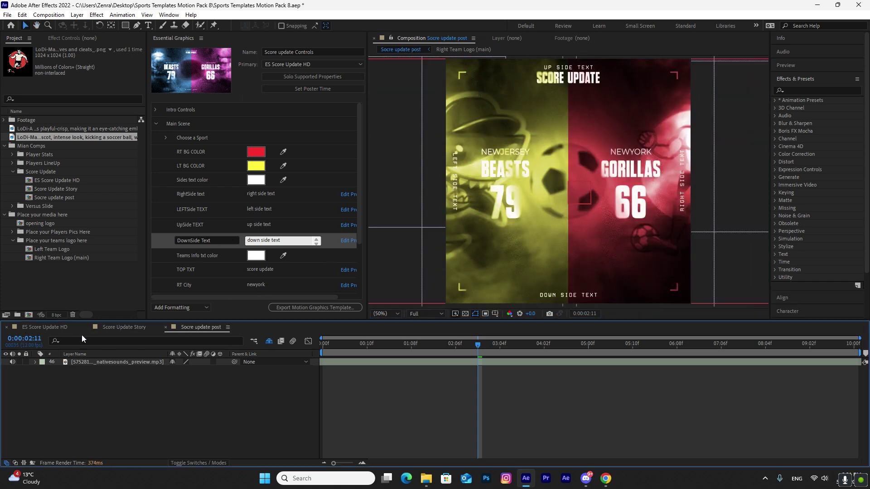
{"action": "left_click", "coordinate": [131, 328]}
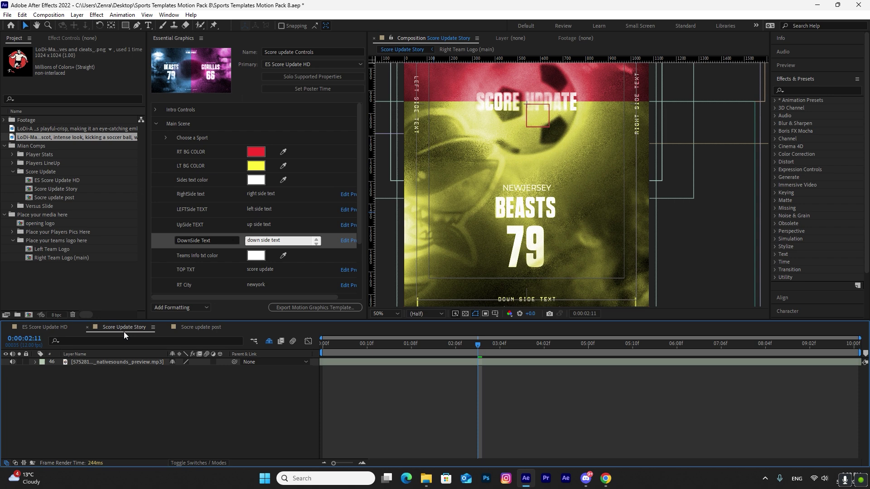
{"action": "left_click", "coordinate": [59, 327]}
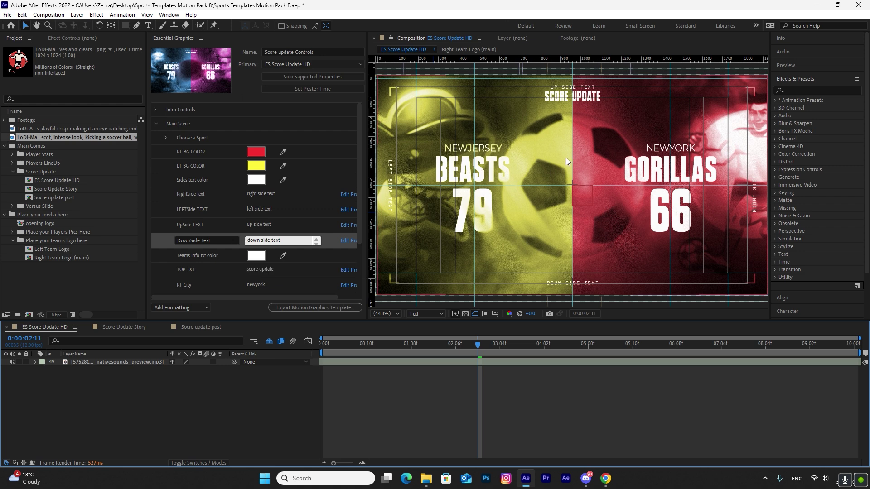
Try red as the Teams Info txt color
{"action": "left_click", "coordinate": [256, 255]}
{"action": "left_click_drag", "start_coordinate": [700, 292], "coordinate": [717, 292]}
{"action": "left_click", "coordinate": [820, 283]}
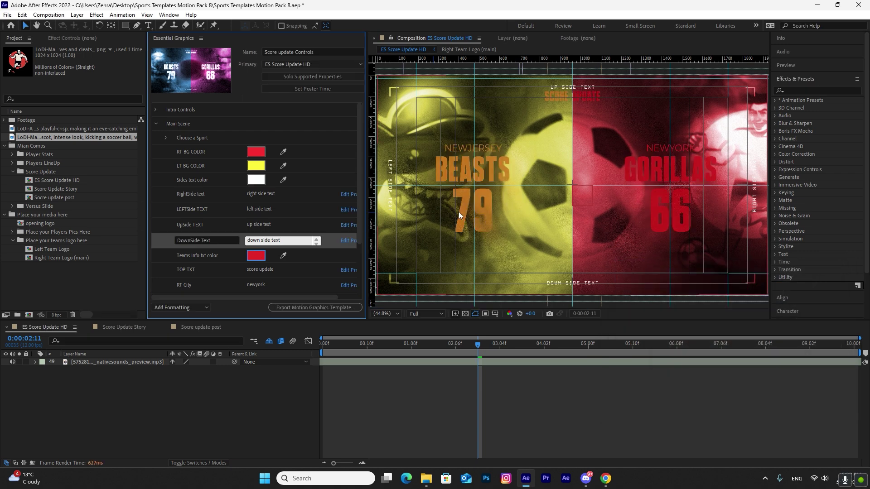
Set the Teams Info txt color to a very pale pink, close to white
{"action": "left_click", "coordinate": [255, 256]}
{"action": "left_click", "coordinate": [643, 291]}
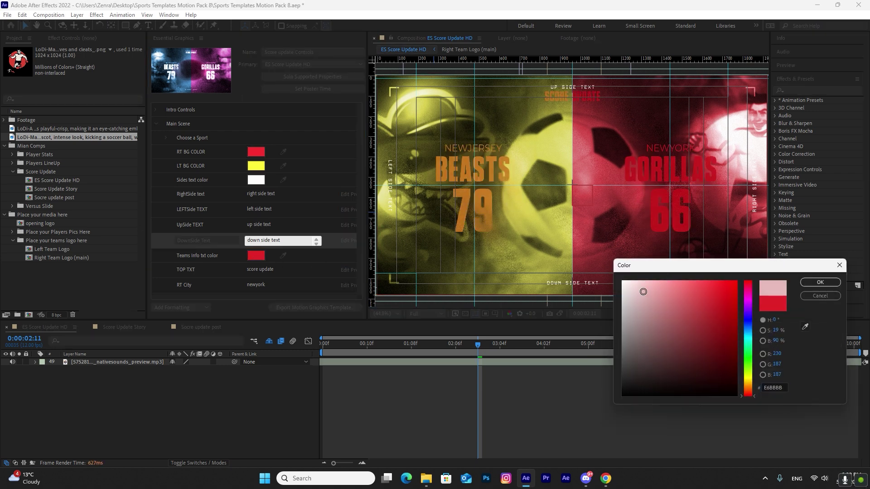
{"action": "left_click_drag", "start_coordinate": [643, 292], "coordinate": [634, 273]}
{"action": "left_click", "coordinate": [825, 279]}
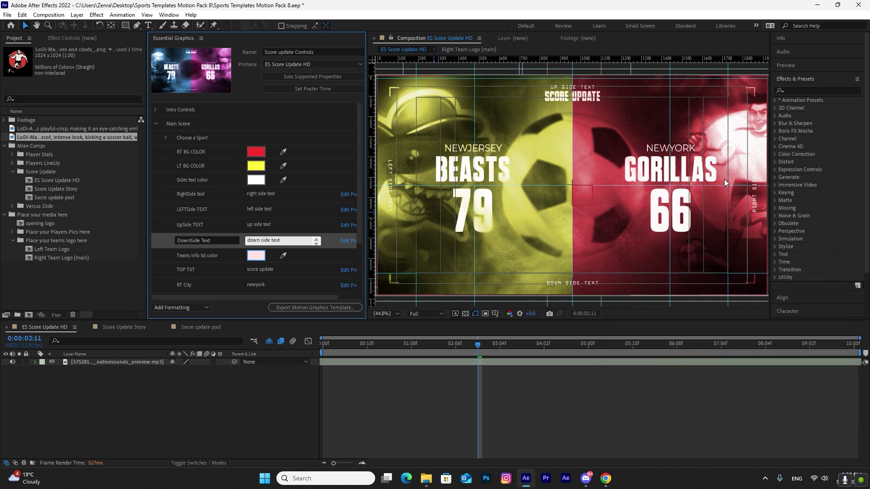
{"action": "left_click", "coordinate": [173, 403]}
Replace the TOP TXT headline with "new text score"
{"action": "scroll", "coordinate": [294, 200], "scroll_direction": "down", "scroll_amount": 2}
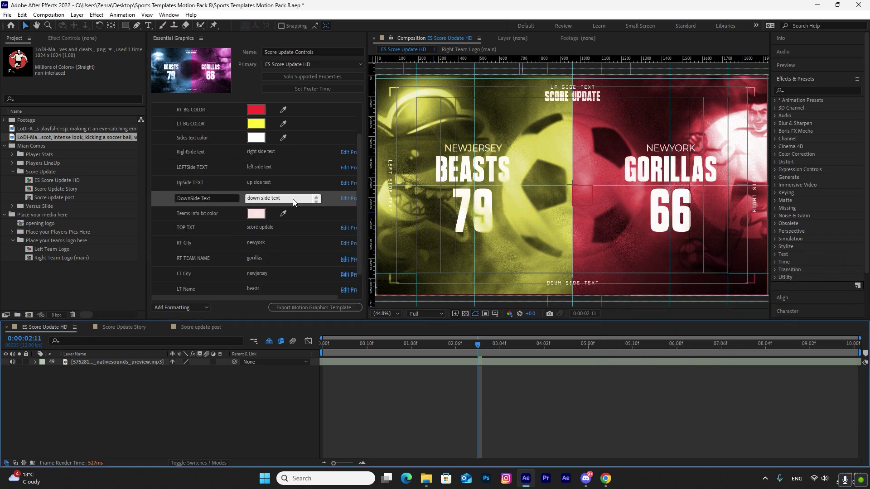
{"action": "scroll", "coordinate": [292, 217], "scroll_direction": "down", "scroll_amount": 2}
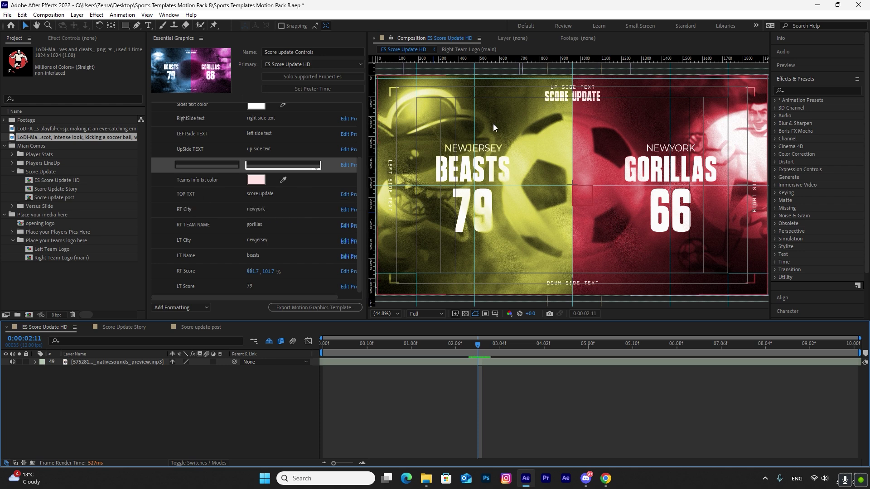
{"action": "left_click", "coordinate": [282, 194]}
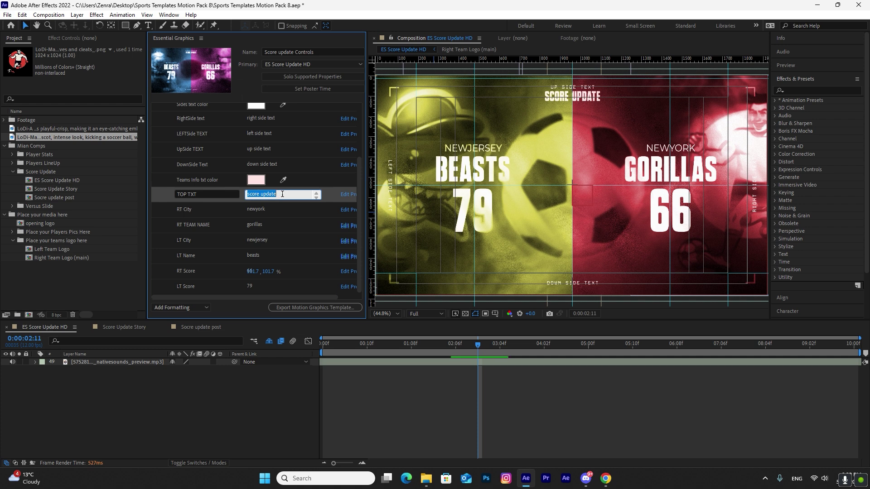
{"action": "type", "text": "new text score"}
{"action": "left_click", "coordinate": [247, 441]}
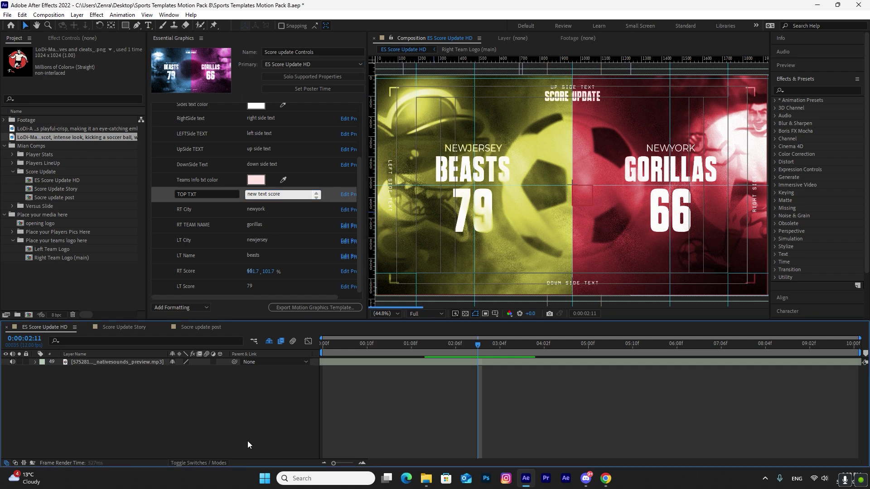
Check the headline in the Score Update Story and Socre update post compositions, and return to ES Score Update HD
{"action": "left_click", "coordinate": [119, 327]}
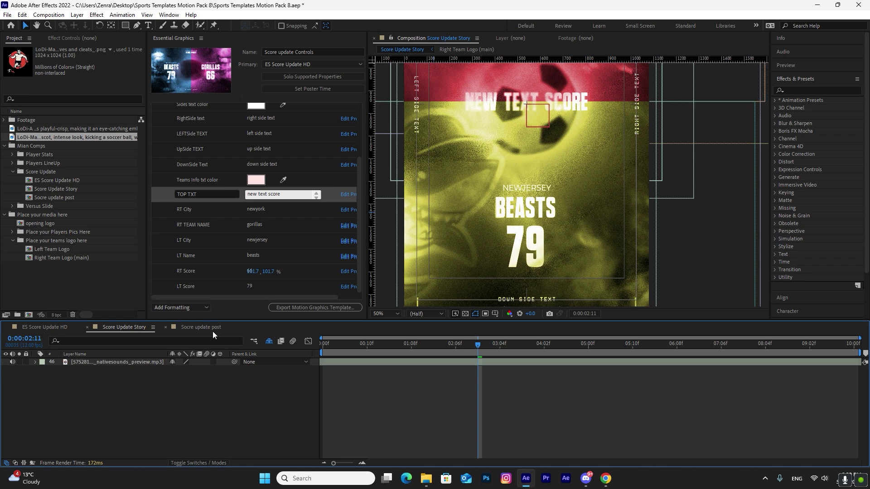
{"action": "left_click", "coordinate": [397, 314]}
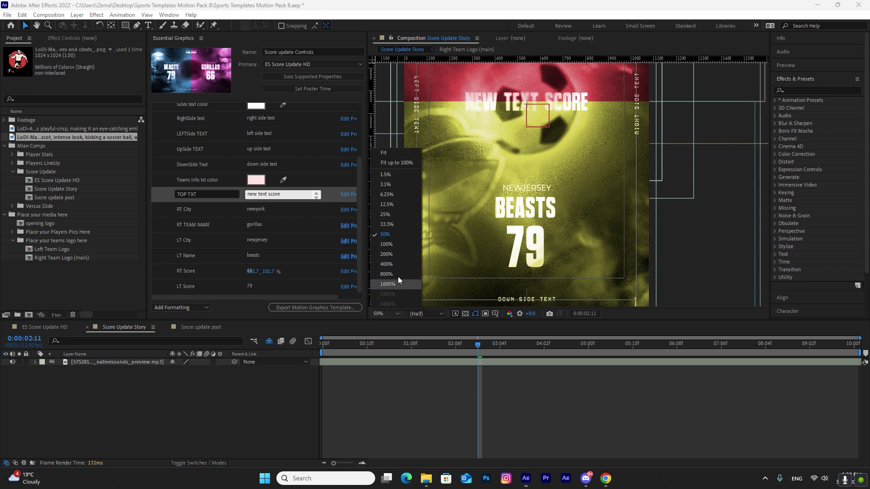
{"action": "left_click", "coordinate": [395, 163]}
{"action": "left_click", "coordinate": [195, 327]}
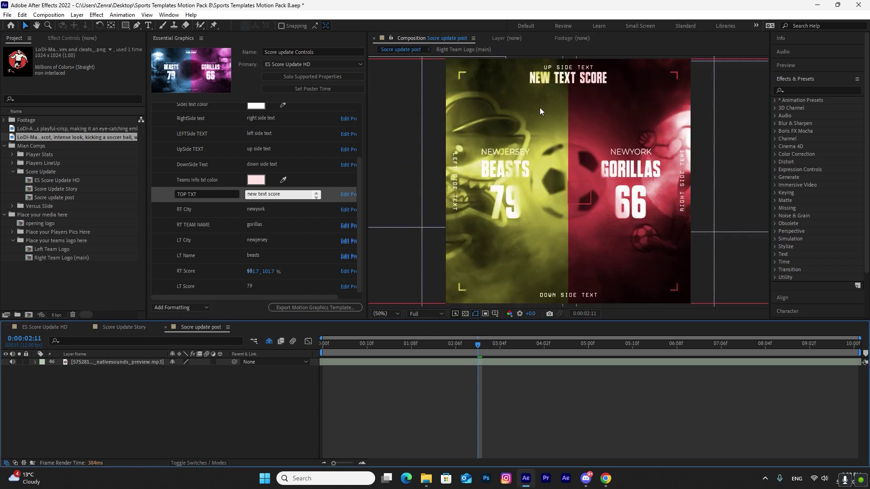
{"action": "left_click", "coordinate": [44, 327]}
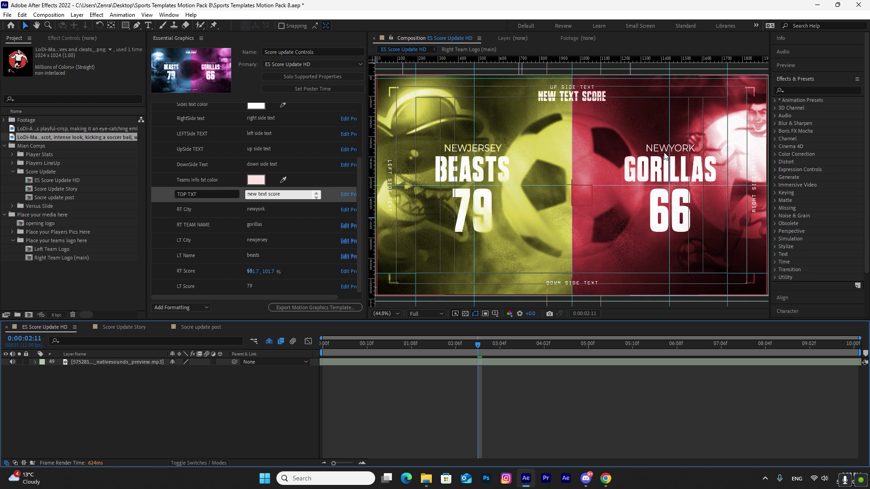
Set the right team's city (RT City) to "boston" and its team name to "shooters"
{"action": "left_click", "coordinate": [272, 209]}
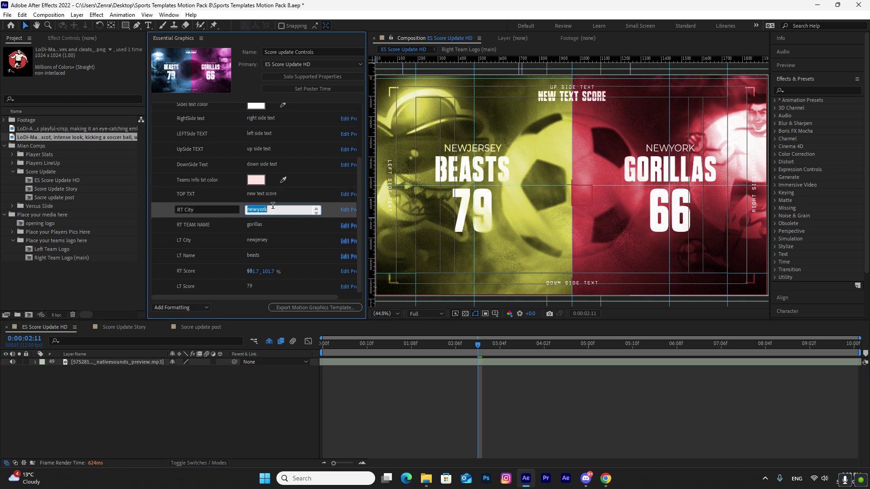
{"action": "type", "text": "boston"}
{"action": "left_click", "coordinate": [249, 415]}
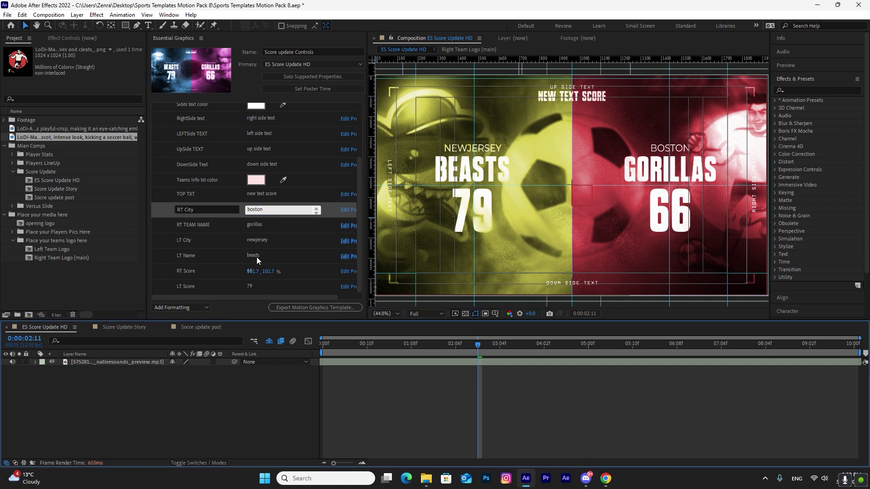
{"action": "left_click", "coordinate": [268, 224]}
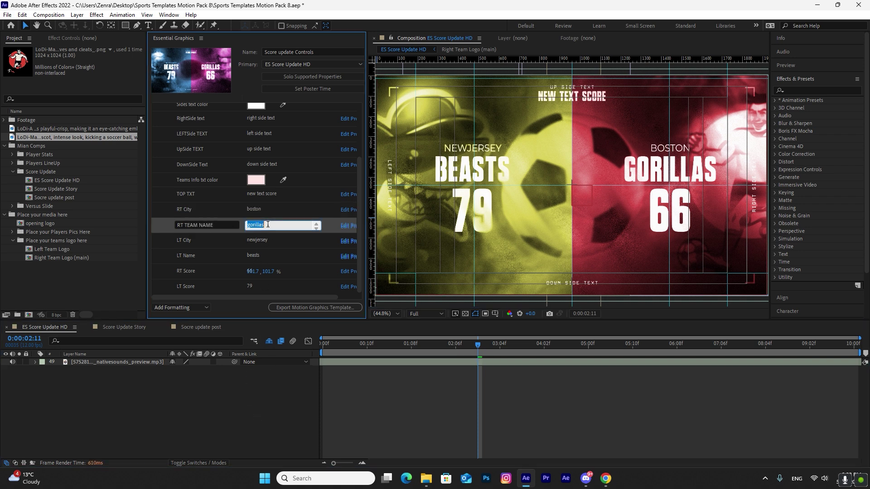
{"action": "type", "text": "shooters"}
{"action": "left_click", "coordinate": [229, 427]}
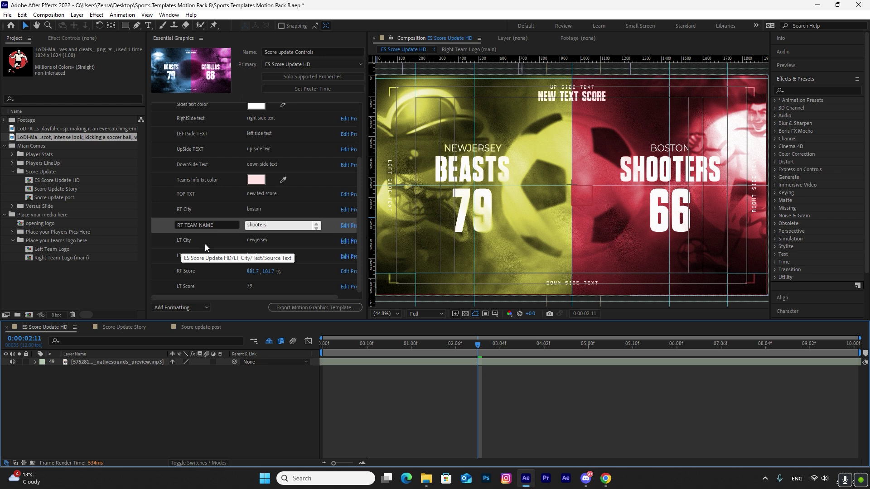
Set the left team's city (LT City) to "newyork" and its name (LT Name) to "sharks"
{"action": "left_click", "coordinate": [259, 241]}
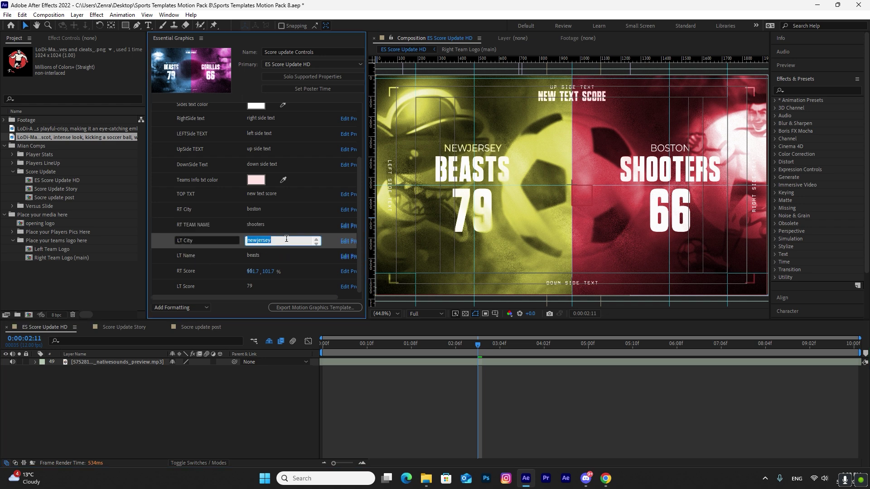
{"action": "type", "text": "newyork"}
{"action": "left_click", "coordinate": [265, 378]}
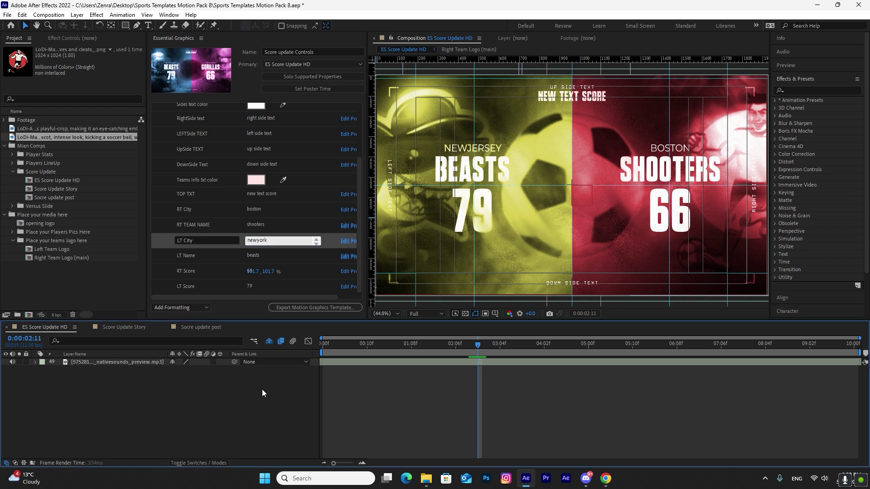
{"action": "left_click", "coordinate": [265, 256]}
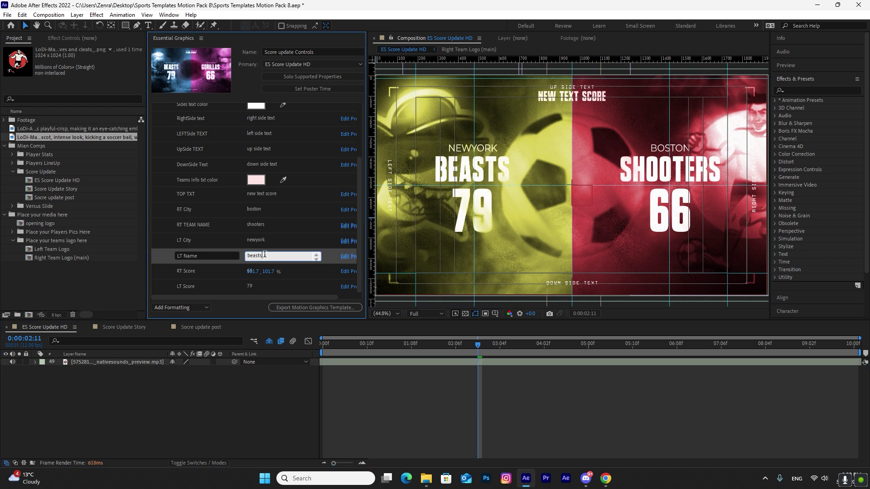
{"action": "type", "text": "sharks"}
{"action": "left_click", "coordinate": [268, 393]}
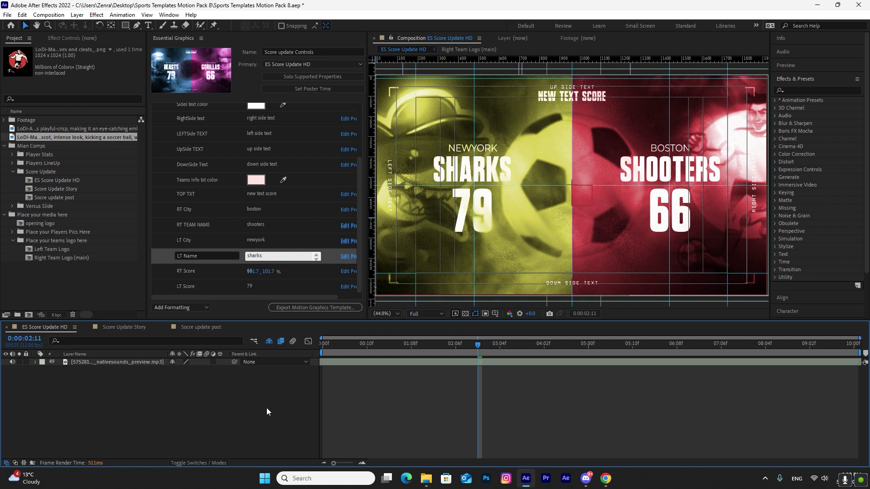
Set the right team's score (RT Score) to 2 and the left team's score (LT Score) to 1
{"action": "scroll", "coordinate": [263, 278], "scroll_direction": "down", "scroll_amount": 1}
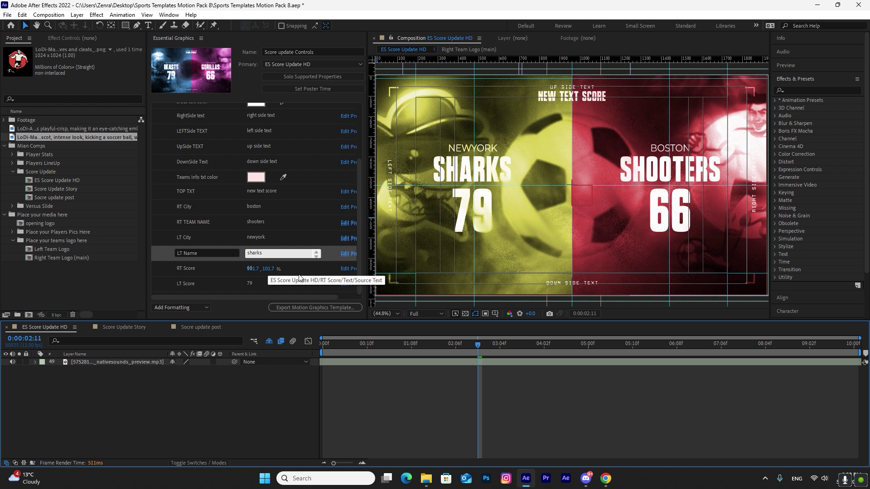
{"action": "left_click", "coordinate": [265, 268]}
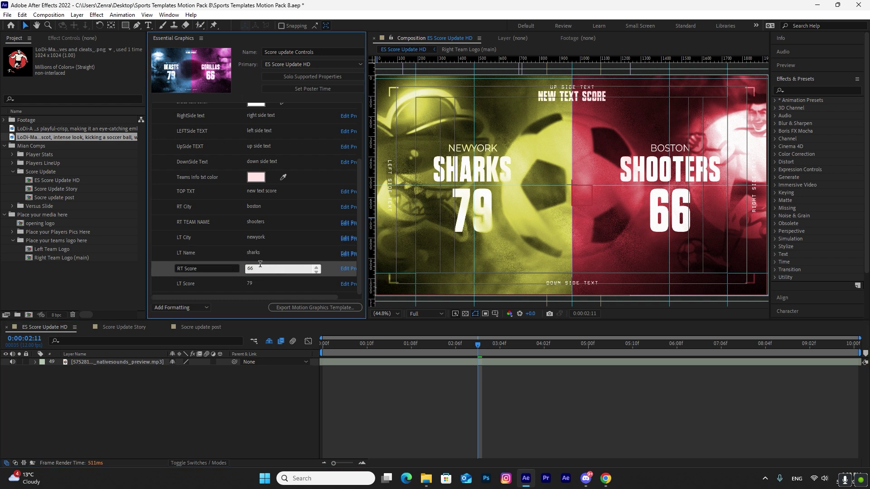
{"action": "double_click", "coordinate": [262, 267]}
{"action": "type", "text": "2"}
{"action": "double_click", "coordinate": [260, 285]}
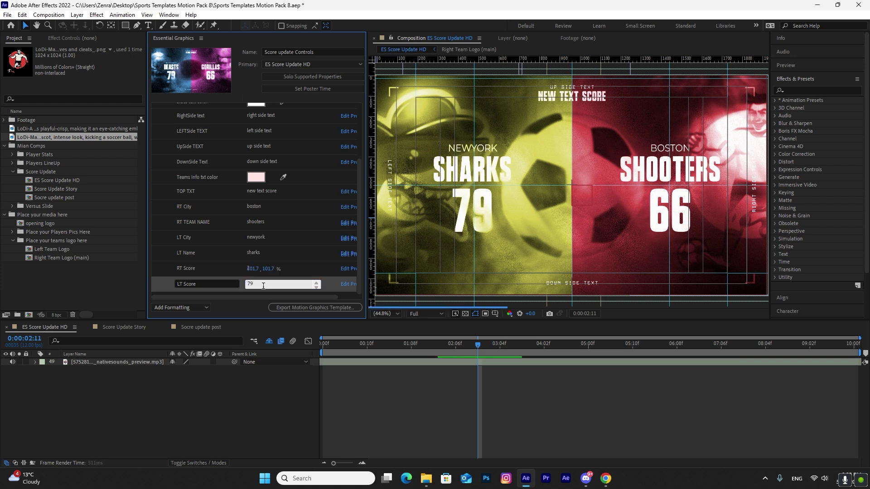
{"action": "type", "text": "1"}
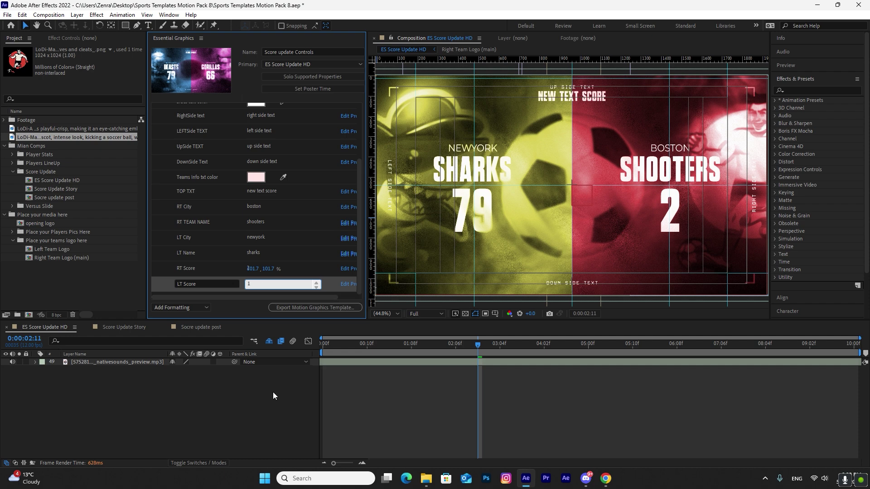
{"action": "left_click", "coordinate": [240, 417]}
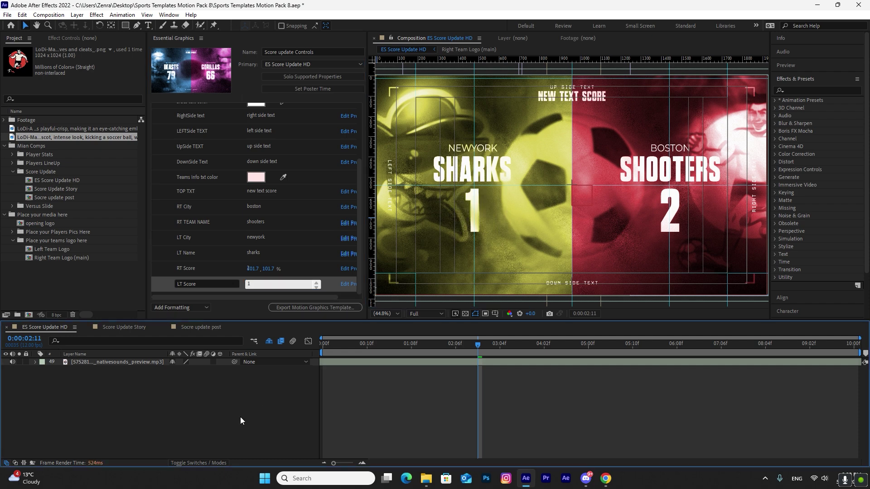
Check the team details in the Score Update Story and Socre update post compositions, and collapse the Main Scene controls
{"action": "left_click", "coordinate": [122, 327]}
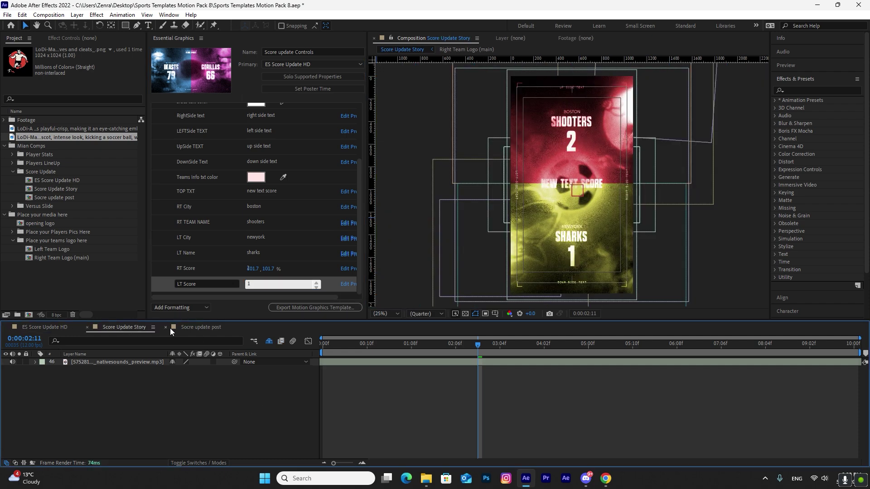
{"action": "left_click", "coordinate": [194, 328]}
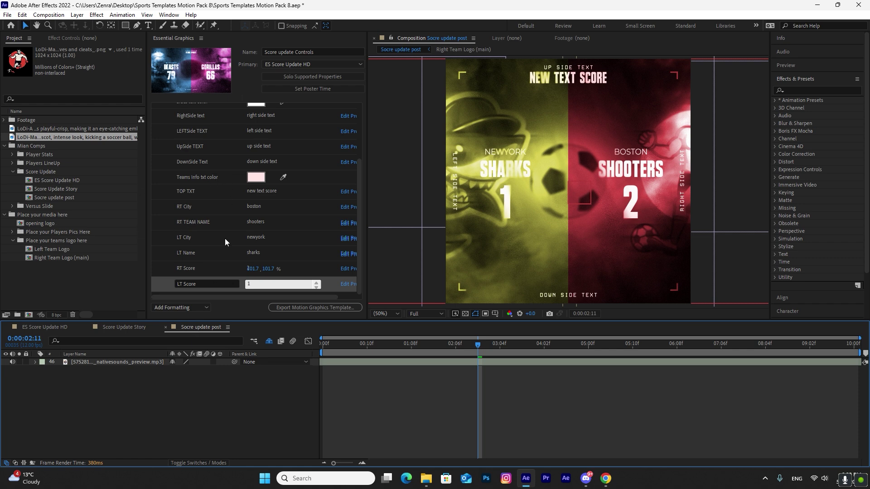
{"action": "scroll", "coordinate": [225, 239], "scroll_direction": "up", "scroll_amount": 4}
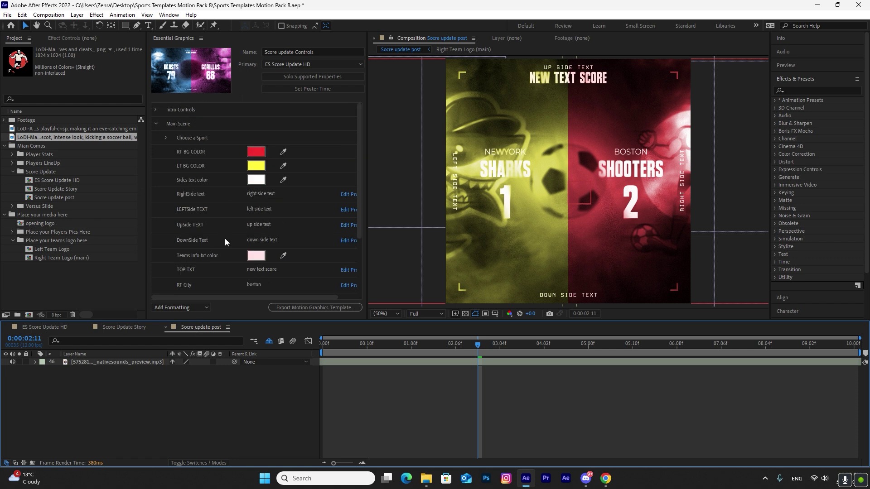
{"action": "left_click", "coordinate": [164, 137]}
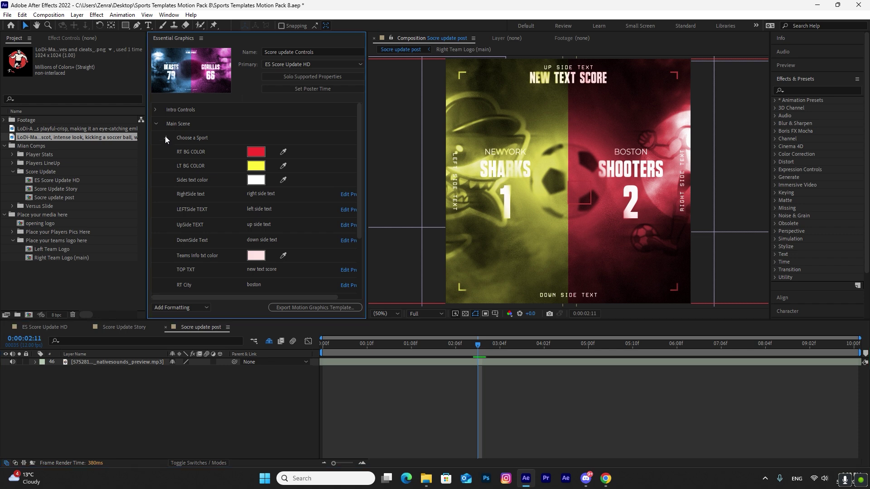
{"action": "left_click", "coordinate": [165, 136]}
{"action": "left_click", "coordinate": [155, 123]}
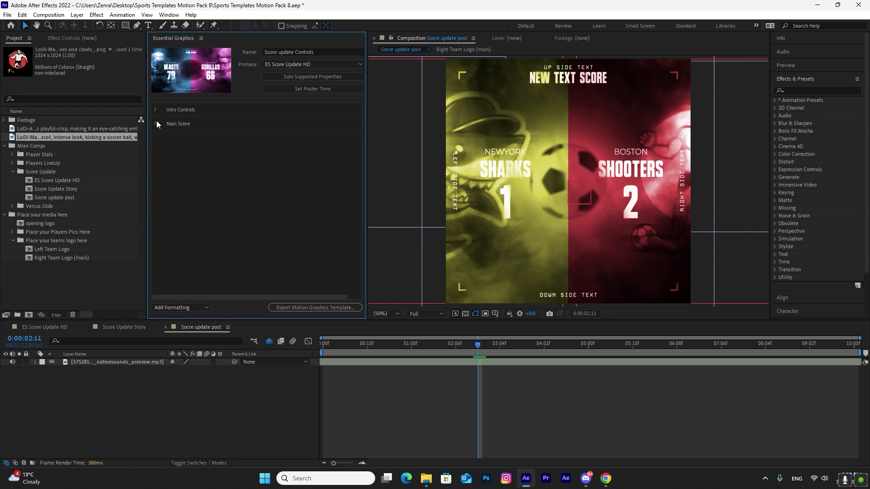
Collapse the open project folders and move the two imported logo images into the Footage folder
{"action": "left_click", "coordinate": [50, 270]}
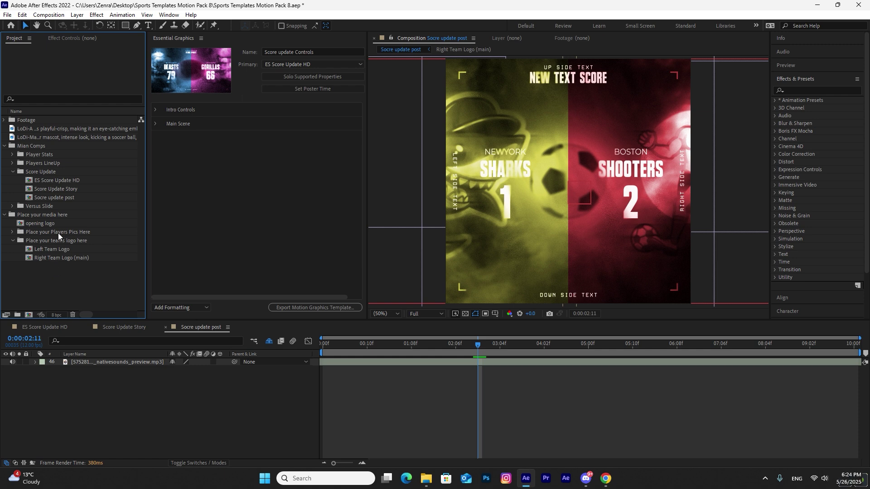
{"action": "left_click", "coordinate": [42, 138]}
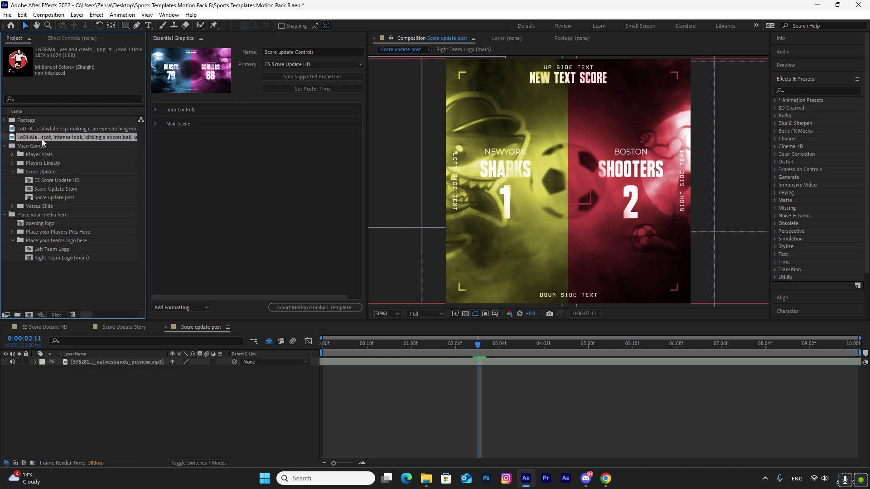
{"action": "left_click", "coordinate": [4, 215]}
{"action": "left_click", "coordinate": [12, 171]}
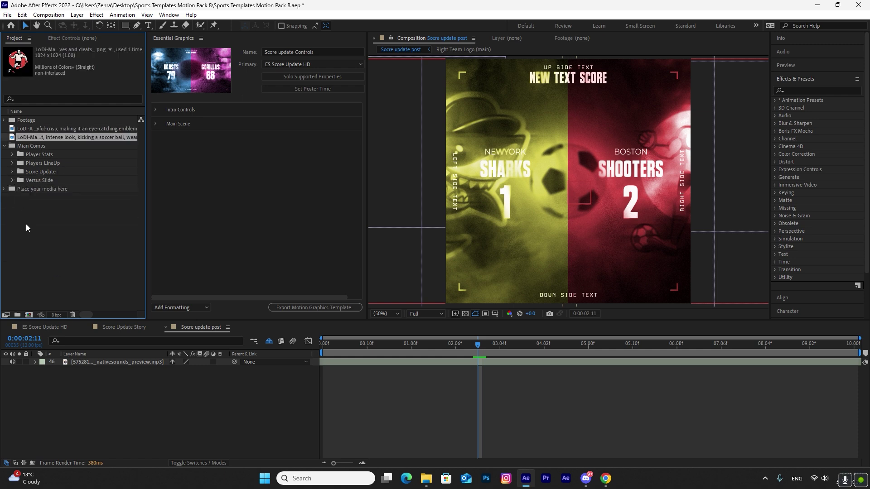
{"action": "left_click", "coordinate": [28, 227]}
{"action": "left_click", "coordinate": [4, 146]}
{"action": "left_click", "coordinate": [43, 136]}
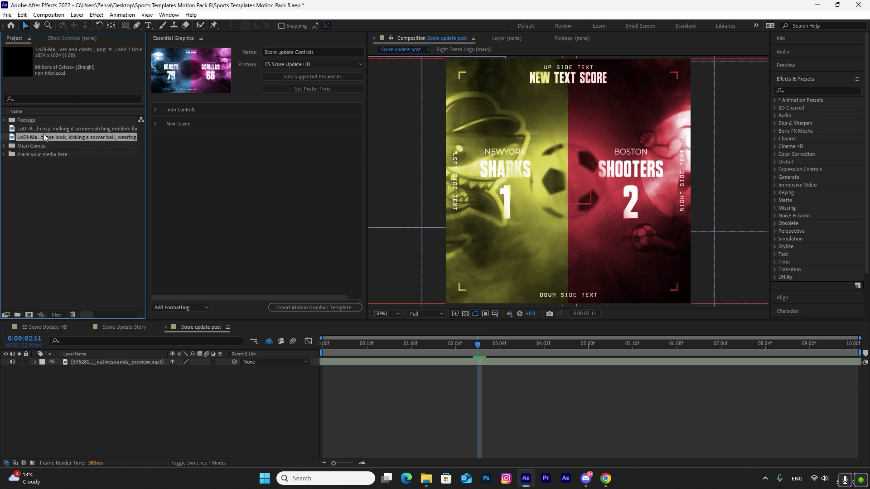
{"action": "left_click", "coordinate": [50, 128], "text": "ctrl"}
{"action": "left_click_drag", "start_coordinate": [46, 129], "coordinate": [34, 120]}
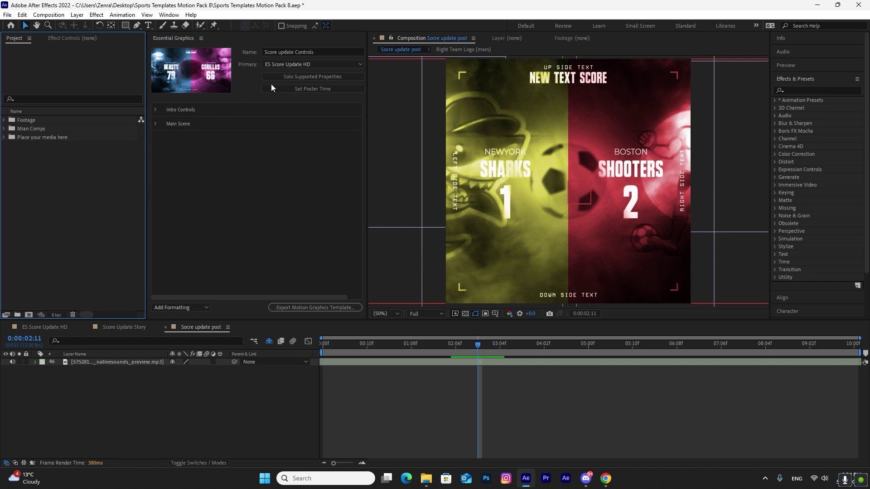
Make ES Versus Slide HD the primary composition for the template controls, and open the Versus Slide HD, POst and Story compositions
{"action": "left_click", "coordinate": [301, 64]}
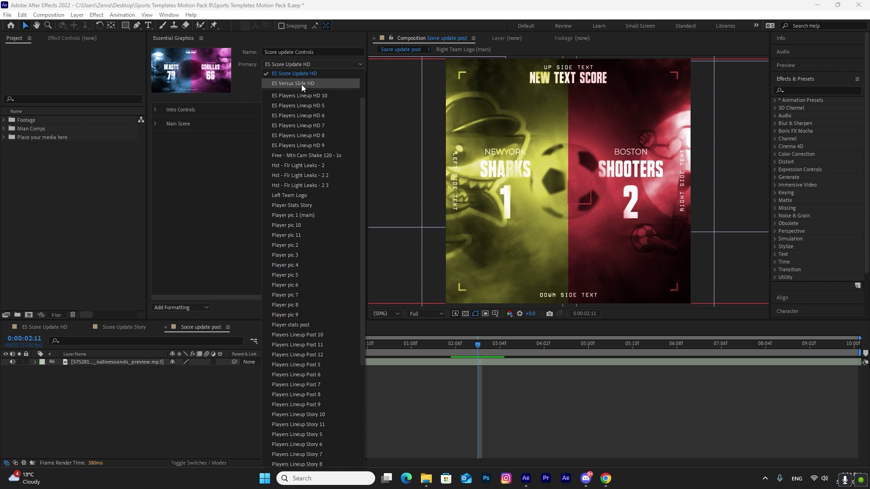
{"action": "left_click", "coordinate": [301, 85]}
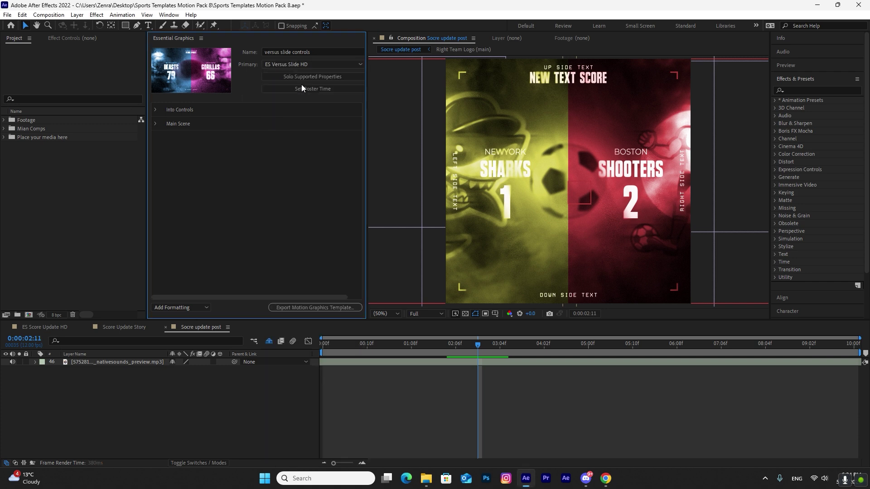
{"action": "left_click", "coordinate": [50, 176]}
{"action": "left_click", "coordinate": [4, 129]}
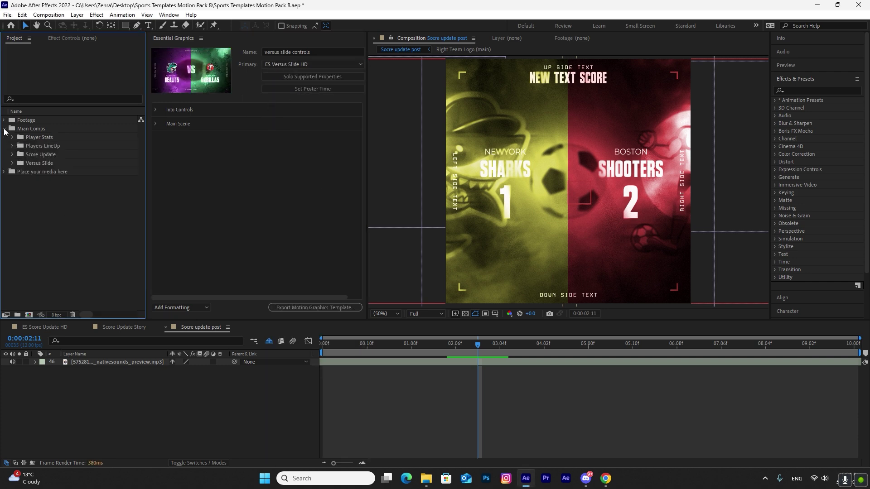
{"action": "left_click", "coordinate": [12, 164]}
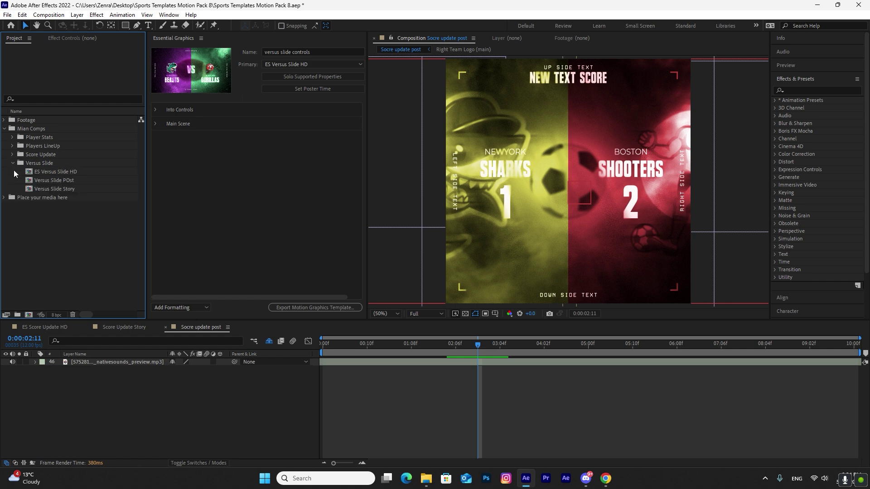
{"action": "double_click", "coordinate": [62, 173]}
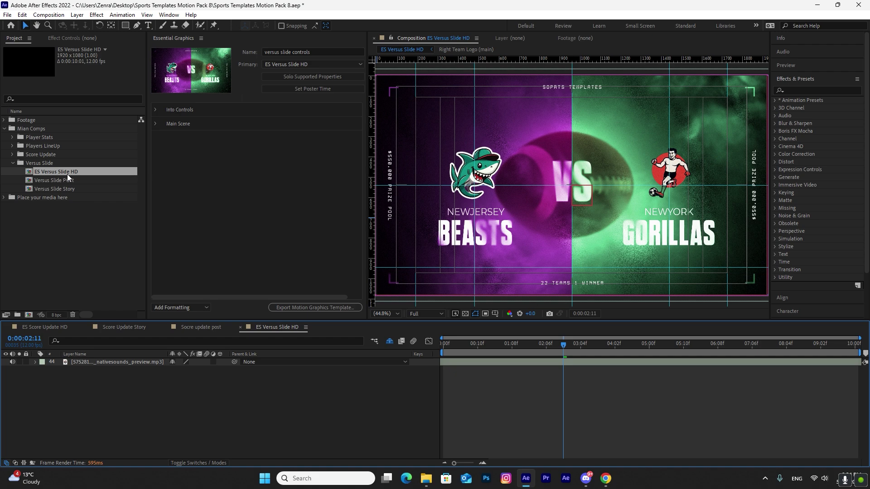
{"action": "double_click", "coordinate": [50, 180]}
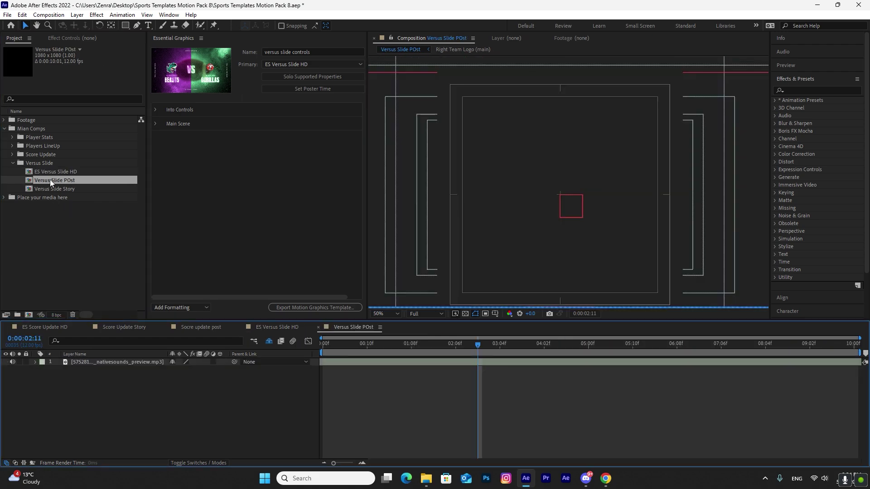
{"action": "double_click", "coordinate": [58, 189]}
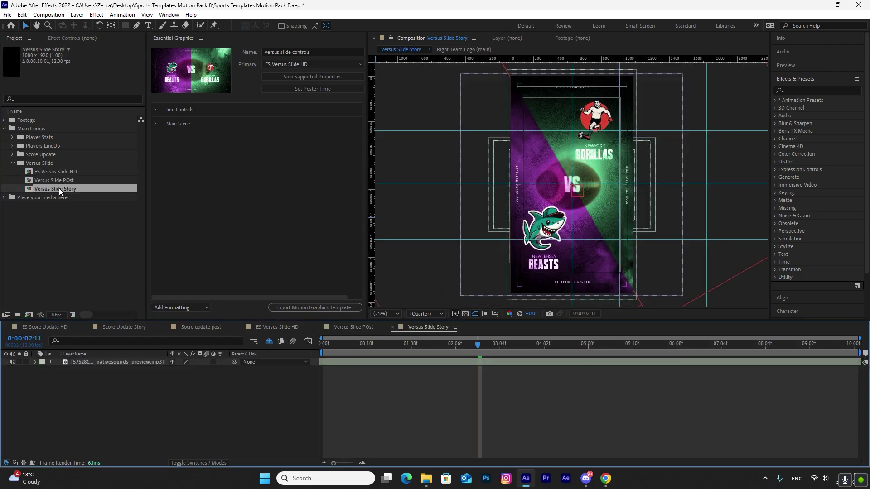
Close the three score update compositions, leaving the versus slide ones open, and collapse the Versus Slide folder
{"action": "left_click", "coordinate": [45, 326]}
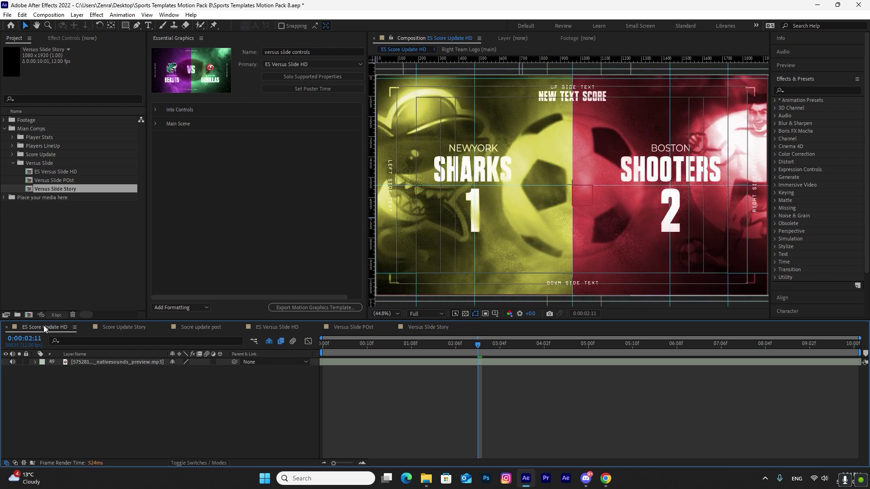
{"action": "left_click", "coordinate": [7, 327]}
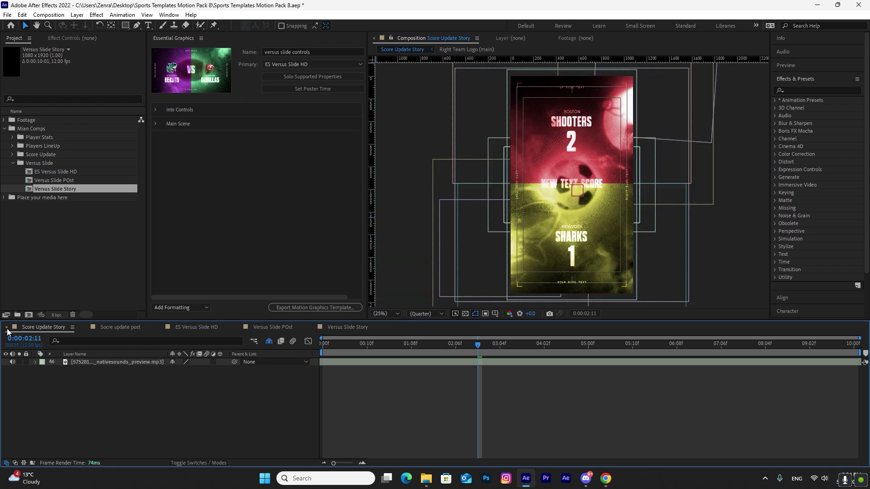
{"action": "left_click", "coordinate": [7, 327]}
{"action": "left_click", "coordinate": [7, 327]}
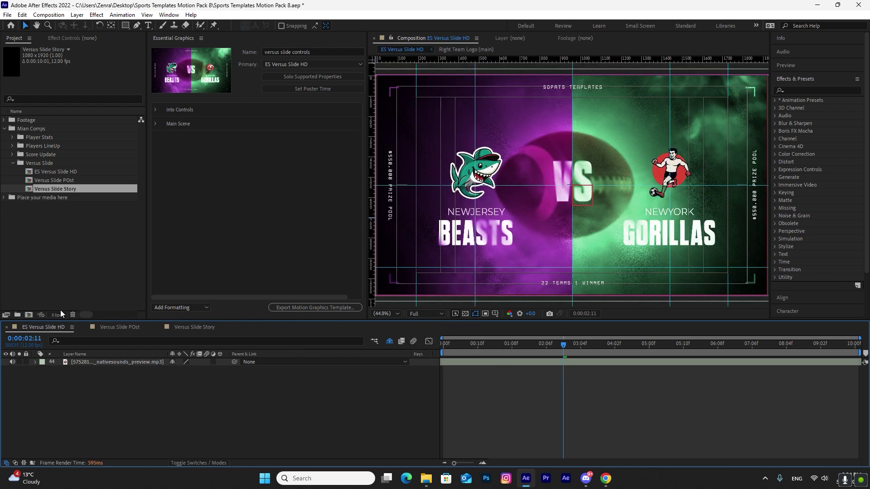
{"action": "left_click", "coordinate": [70, 246]}
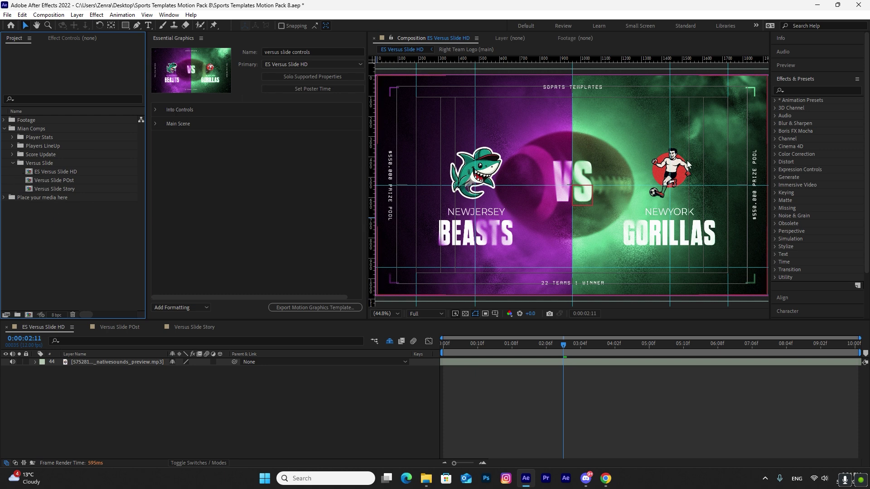
{"action": "left_click", "coordinate": [13, 164]}
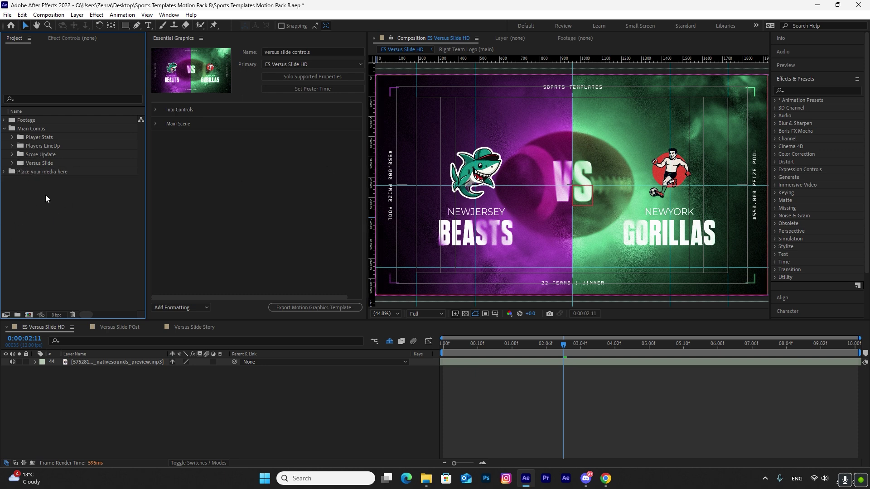
Open the Left Team Logo composition from the team logo folder and import the light blue tiger mascot image from the logos folder
{"action": "left_click", "coordinate": [5, 171]}
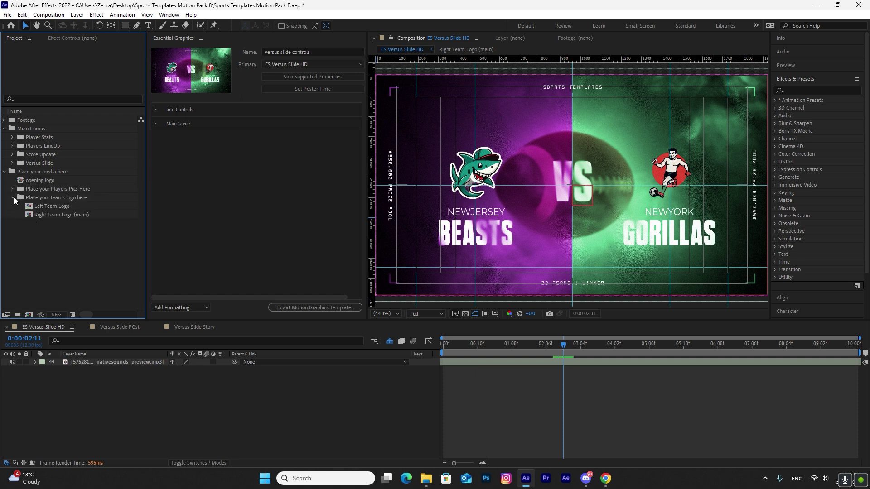
{"action": "double_click", "coordinate": [57, 208]}
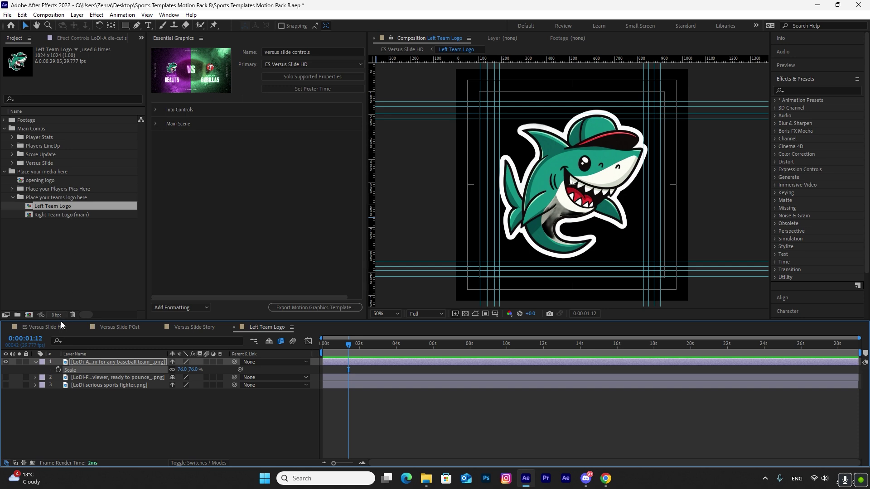
{"action": "double_click", "coordinate": [59, 246]}
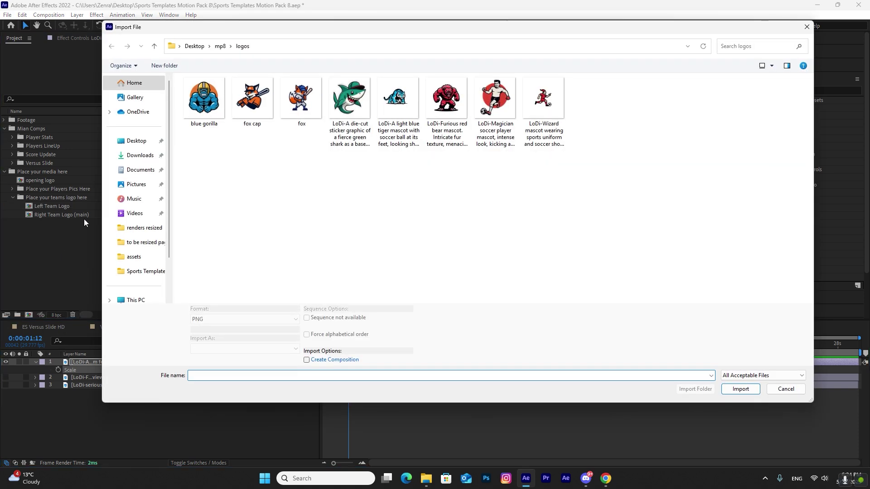
{"action": "left_click", "coordinate": [397, 97]}
{"action": "left_click", "coordinate": [740, 388]}
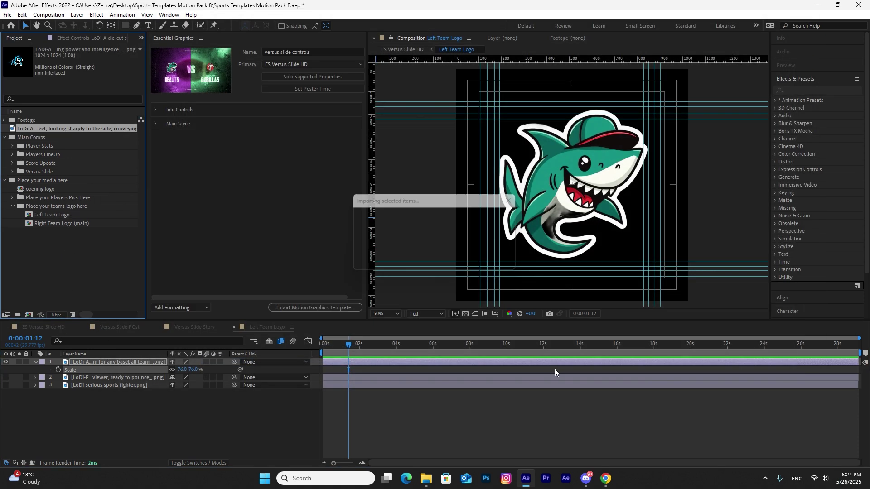
Replace the shark in Left Team Logo with the tiger image scaled to 134% and shifted slightly right and down, hiding the shark layer
{"action": "left_click_drag", "start_coordinate": [32, 126], "coordinate": [91, 360]}
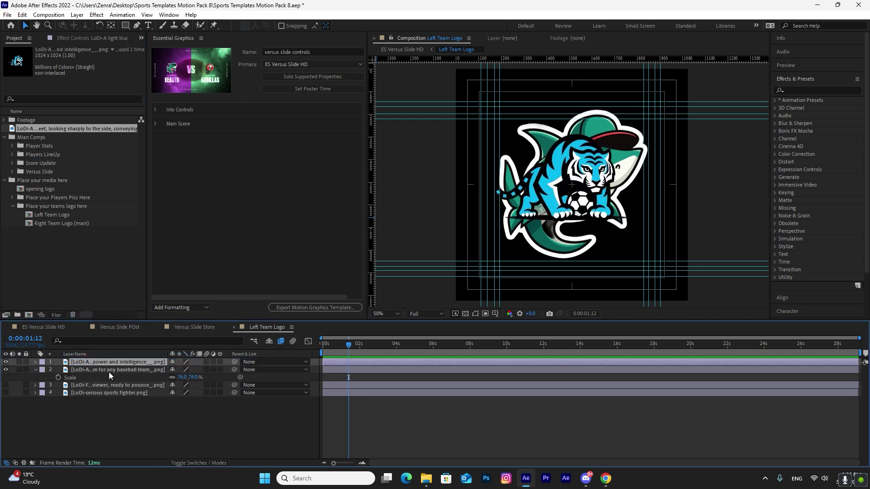
{"action": "key", "text": "s"}
{"action": "left_click_drag", "start_coordinate": [183, 369], "coordinate": [199, 370]}
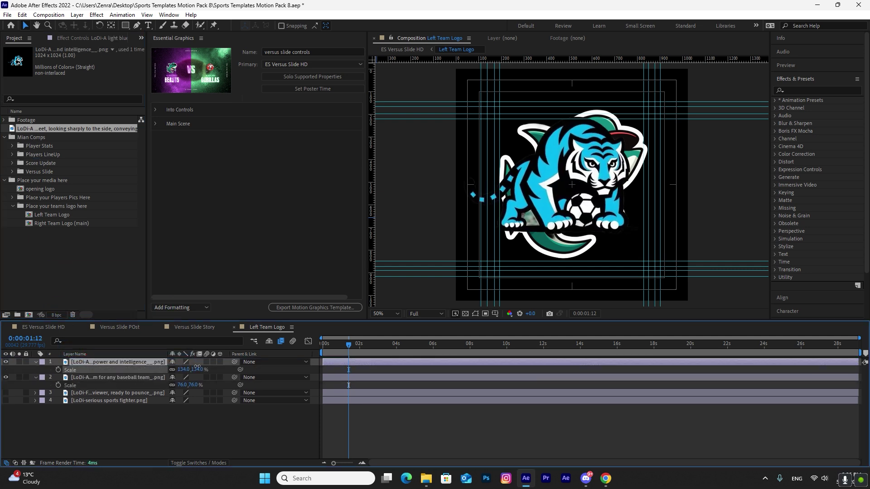
{"action": "left_click", "coordinate": [148, 362]}
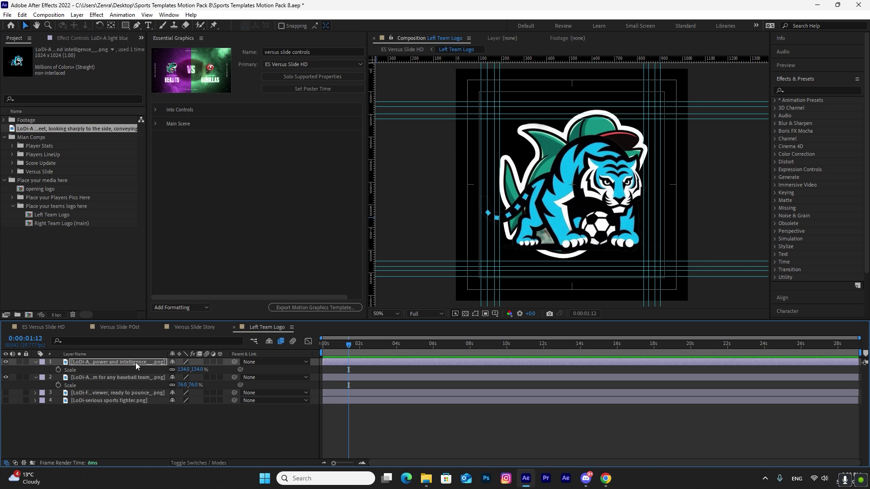
{"action": "left_click", "coordinate": [6, 378]}
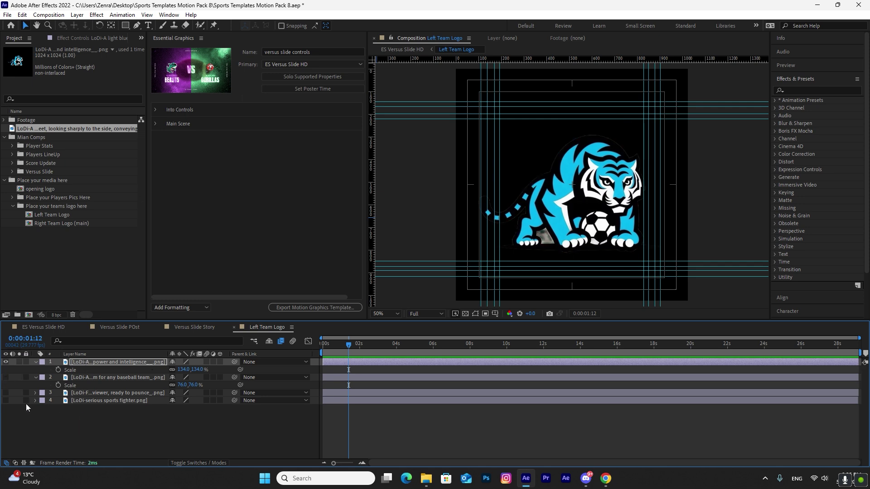
{"action": "left_click", "coordinate": [235, 327]}
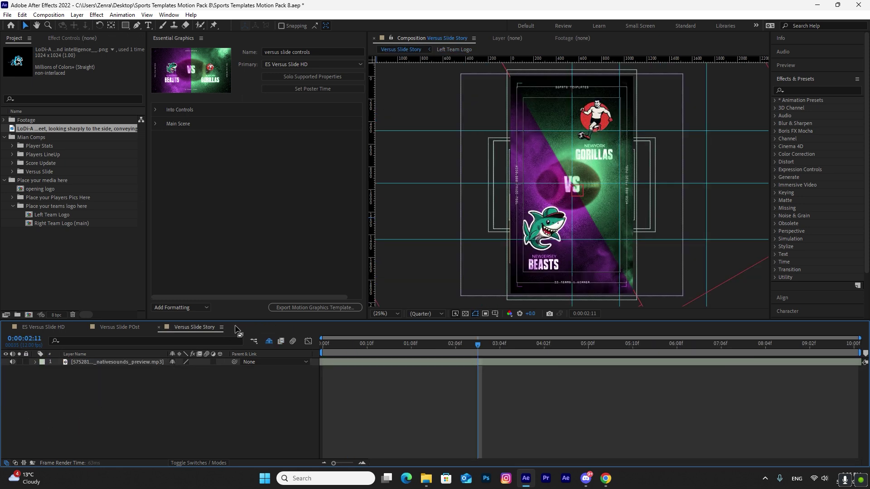
Open the Right Team Logo (main) composition and import the fox cap image from the logos folder
{"action": "double_click", "coordinate": [66, 222]}
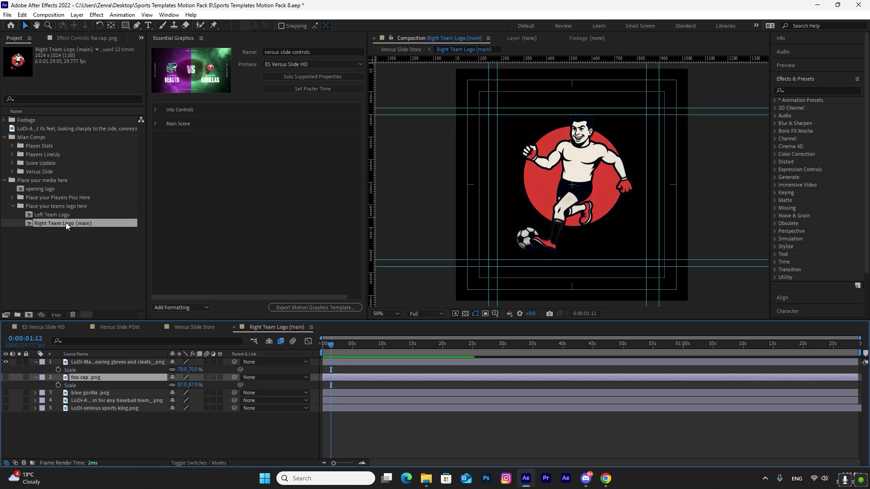
{"action": "double_click", "coordinate": [64, 278]}
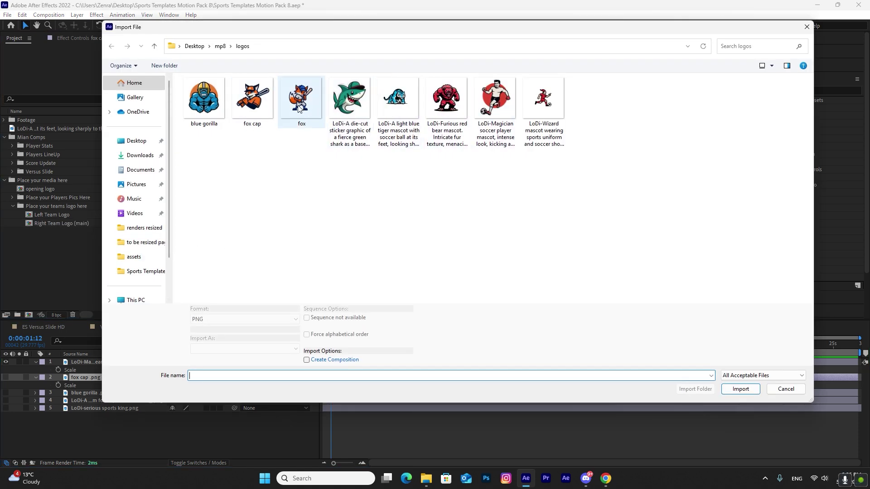
{"action": "left_click", "coordinate": [252, 97]}
{"action": "left_click", "coordinate": [740, 388]}
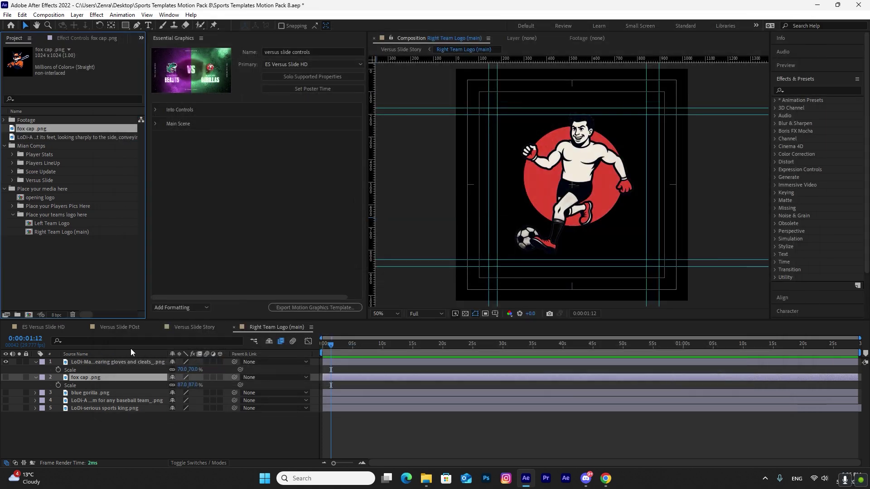
Replace the soccer player in Right Team Logo (main) with the fox cap image scaled to 79%, hiding the soccer player layer
{"action": "left_click_drag", "start_coordinate": [39, 127], "coordinate": [116, 360]}
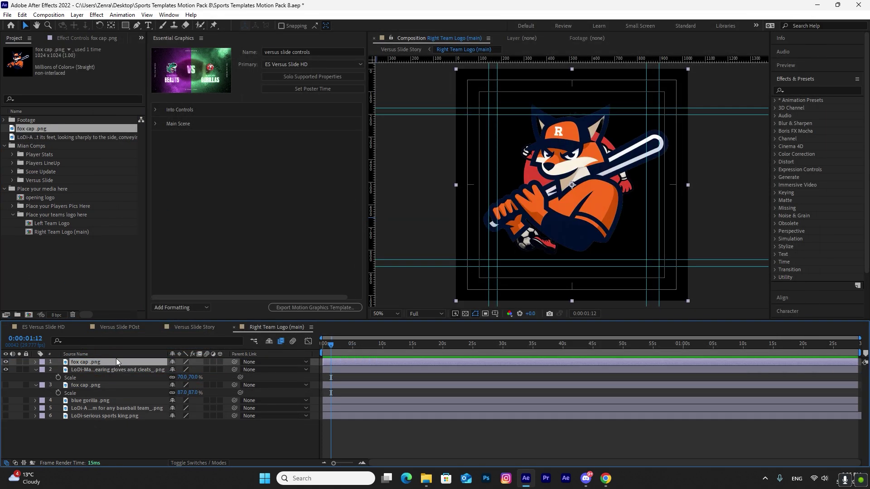
{"action": "key", "text": "s"}
{"action": "left_click_drag", "start_coordinate": [185, 369], "coordinate": [178, 374]}
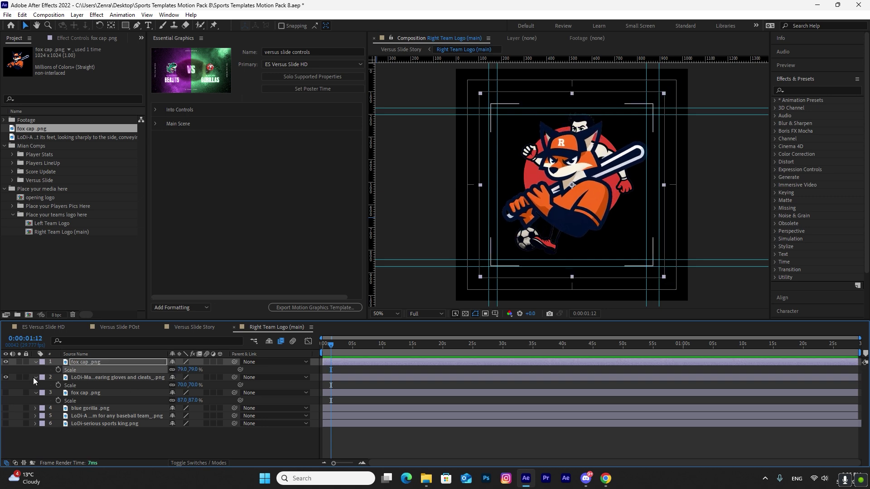
{"action": "left_click", "coordinate": [8, 377]}
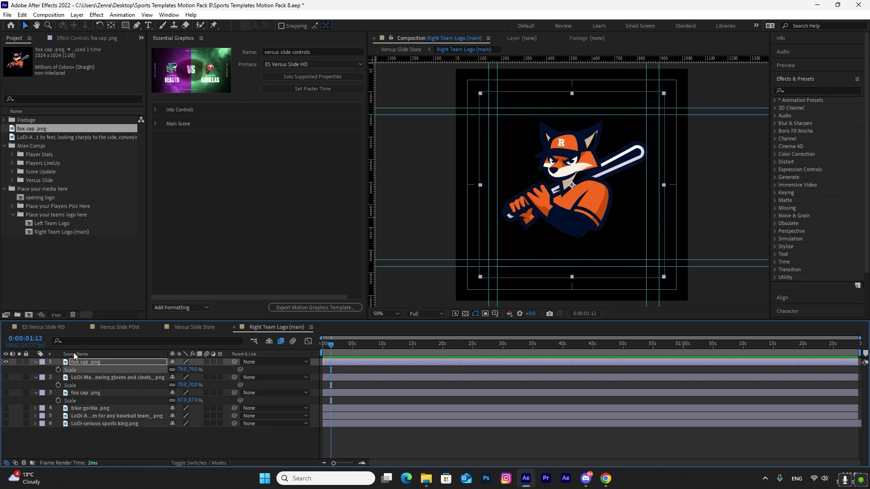
{"action": "left_click", "coordinate": [232, 327]}
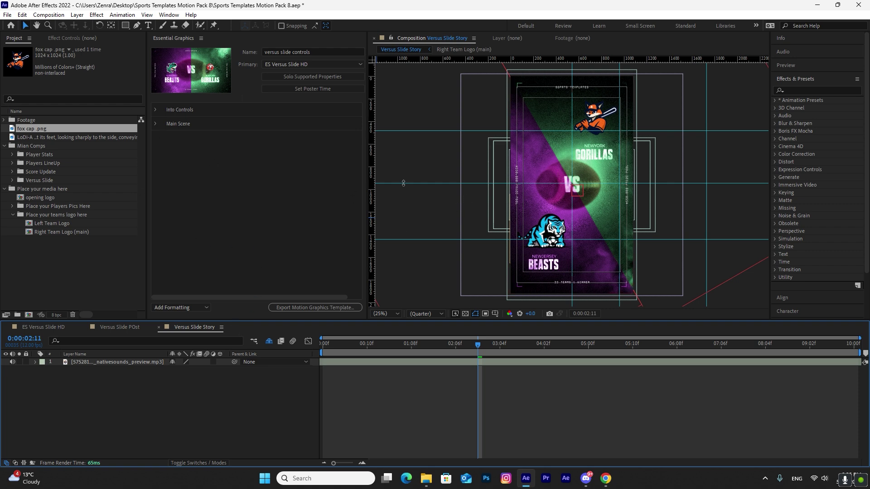
Check the new logos in Versus Slide Story up close, enlarge the preview area, and switch to ES Versus Slide HD
{"action": "key", "text": "period"}
{"action": "key", "text": "period"}
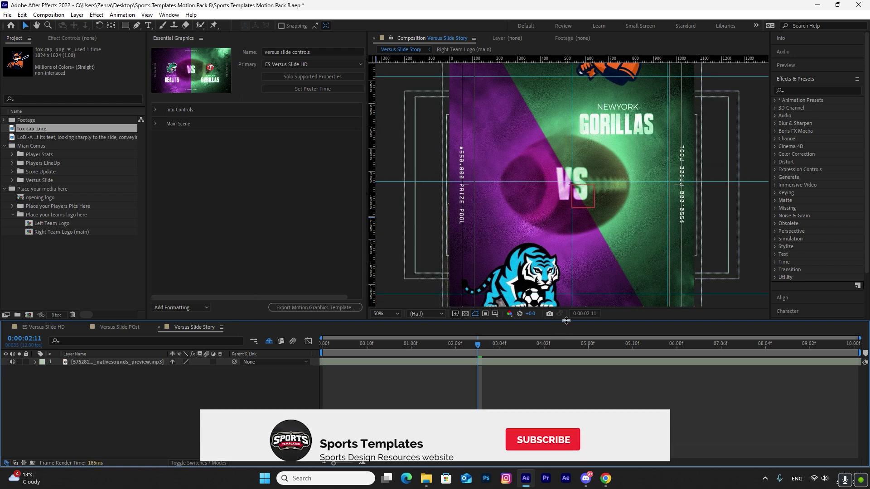
{"action": "left_click_drag", "start_coordinate": [559, 321], "coordinate": [568, 400]}
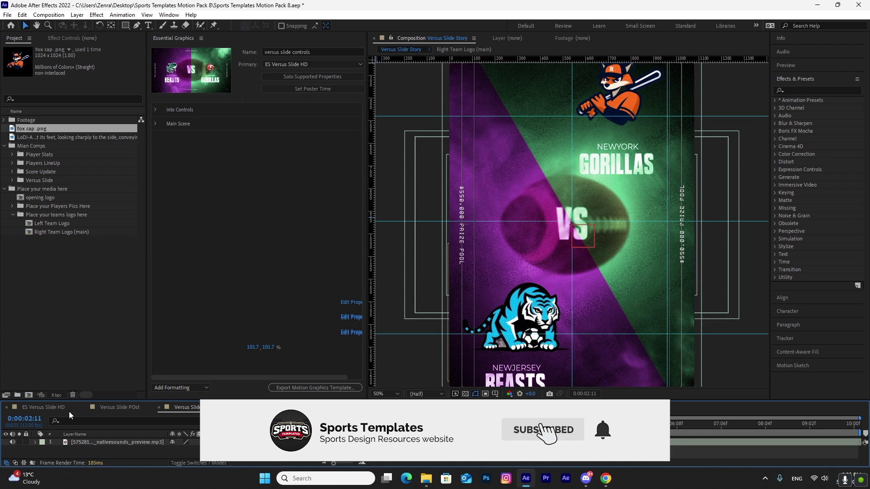
{"action": "left_click", "coordinate": [58, 409]}
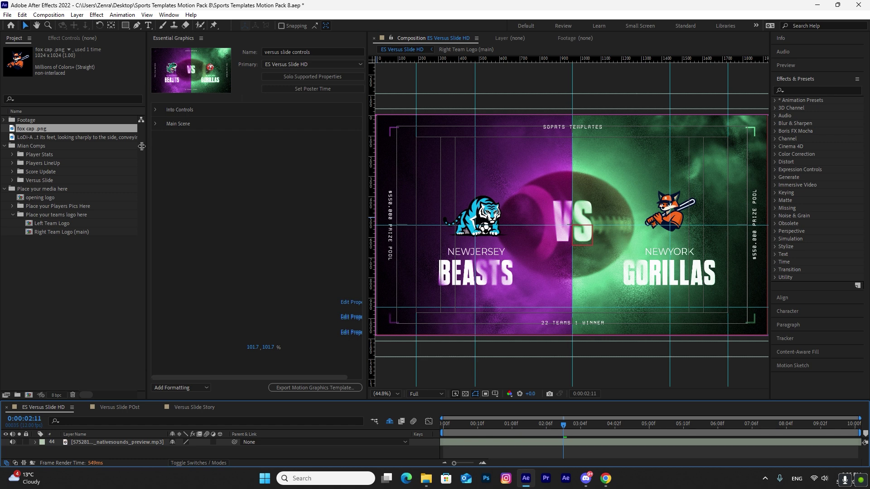
Try switching the football off and back on in the Main Scene sports ball options, and collapse the controls
{"action": "left_click", "coordinate": [155, 123]}
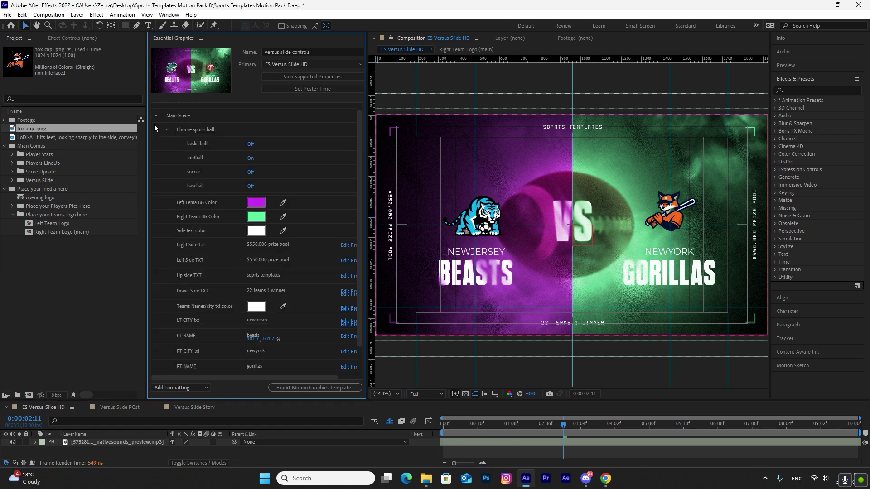
{"action": "scroll", "coordinate": [197, 171], "scroll_direction": "down", "scroll_amount": 1}
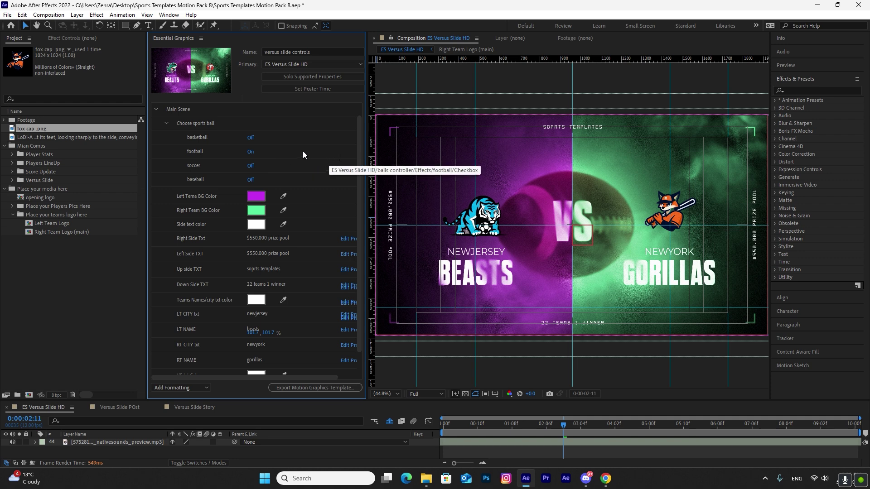
{"action": "left_click", "coordinate": [250, 153]}
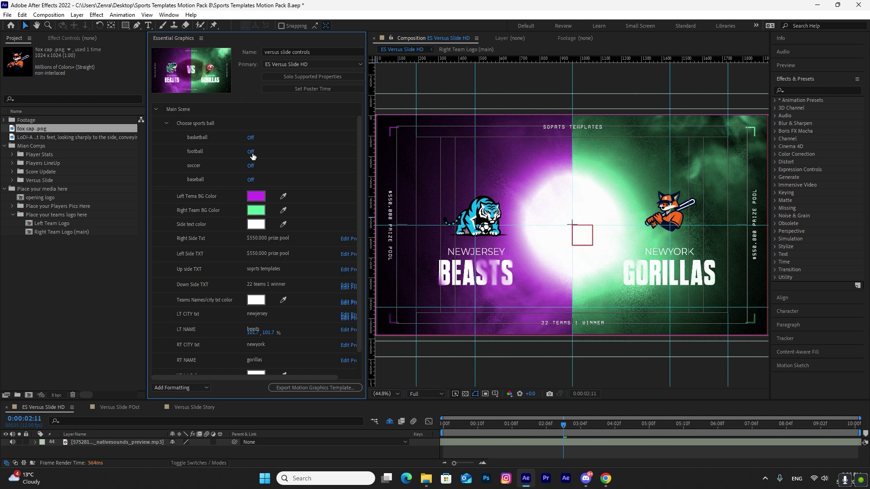
{"action": "left_click", "coordinate": [248, 148]}
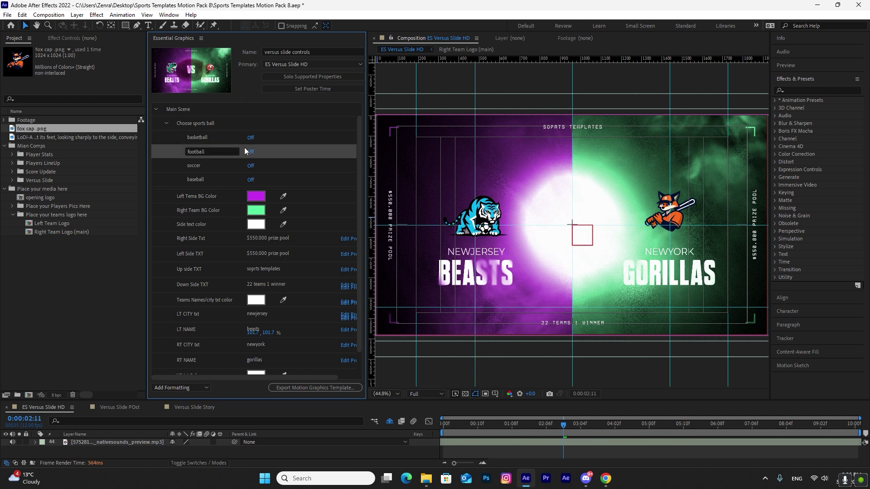
{"action": "left_click", "coordinate": [248, 151]}
{"action": "left_click", "coordinate": [165, 123]}
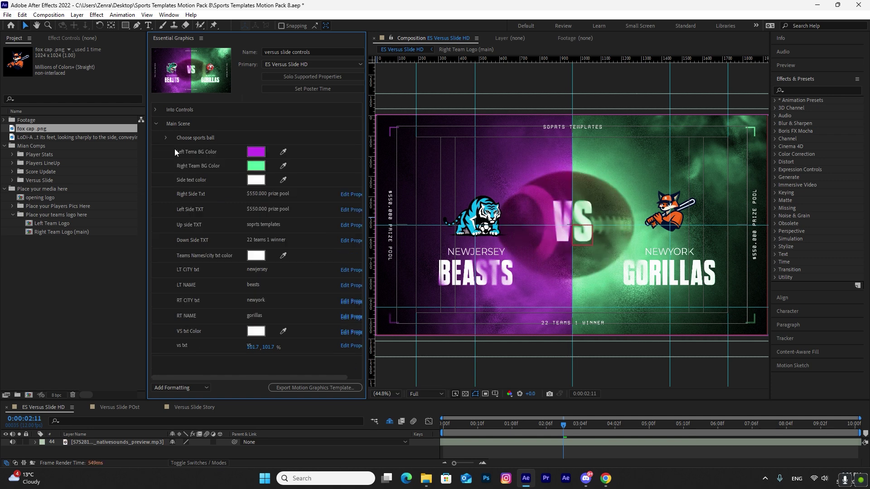
{"action": "left_click", "coordinate": [155, 124]}
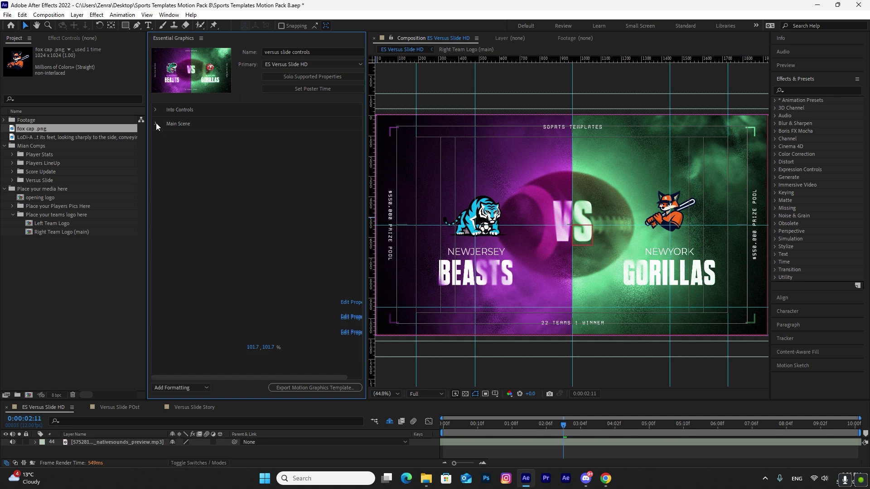
Change the versus slide's sports ball from football to basketball in the Main Scene controls
{"action": "left_click", "coordinate": [156, 123]}
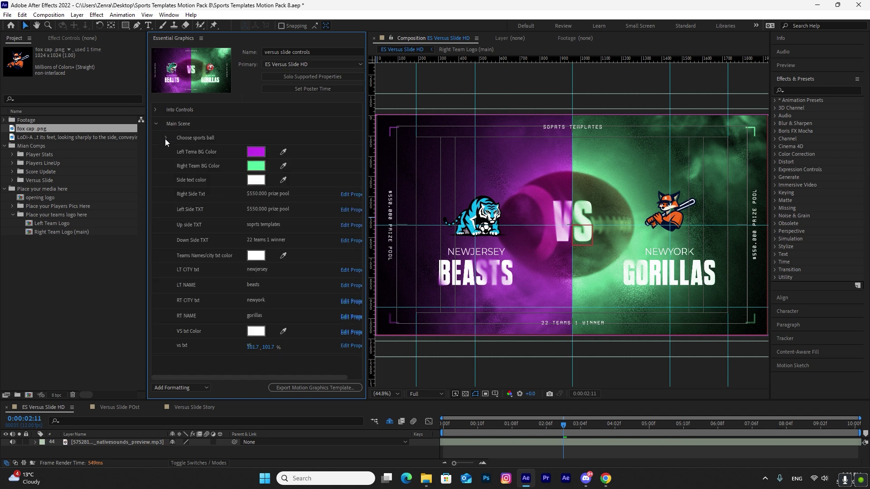
{"action": "left_click", "coordinate": [165, 138]}
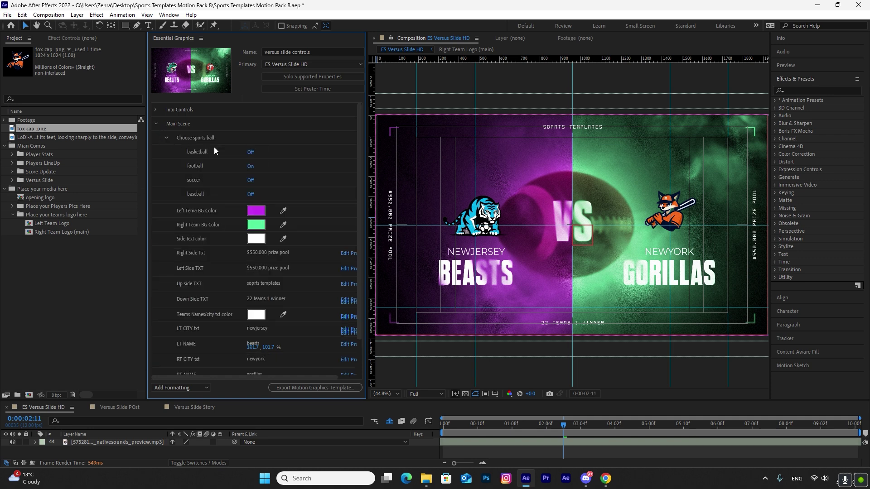
{"action": "left_click", "coordinate": [250, 166]}
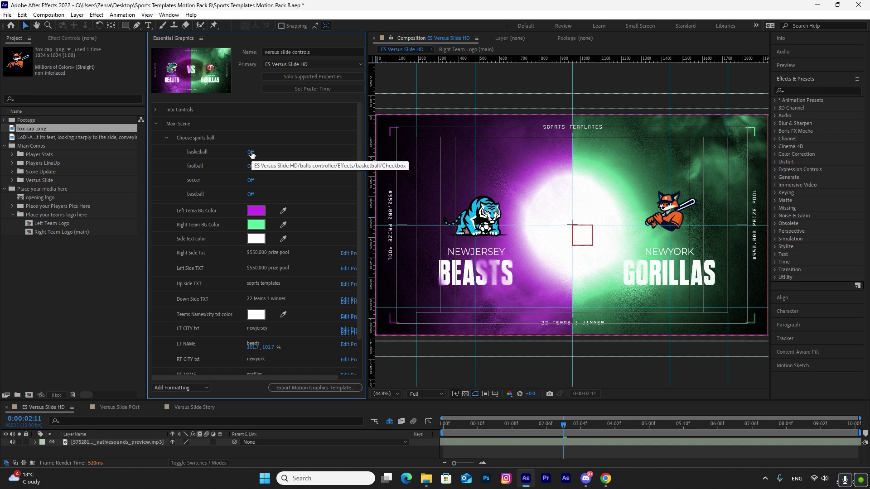
{"action": "left_click", "coordinate": [250, 153]}
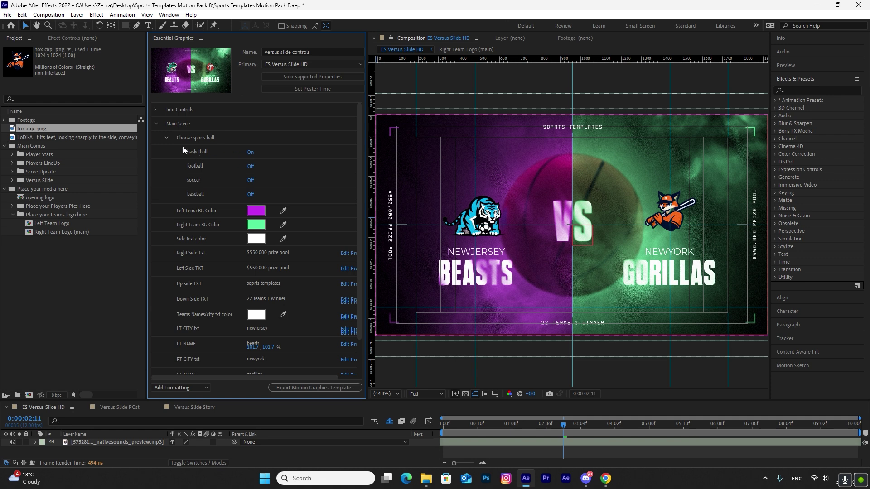
{"action": "left_click", "coordinate": [165, 138]}
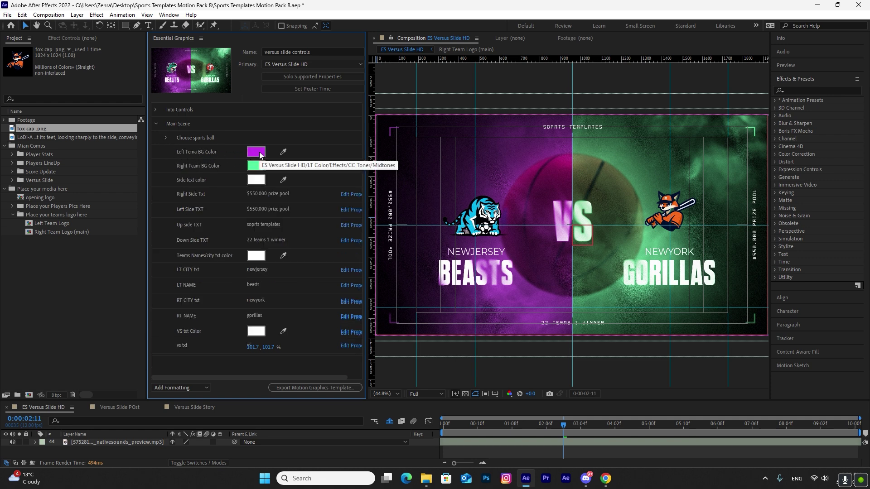
Set the left team background colour to cyan sampled from the tiger logo and the right one to orange sampled from the fox logo
{"action": "left_click", "coordinate": [283, 151]}
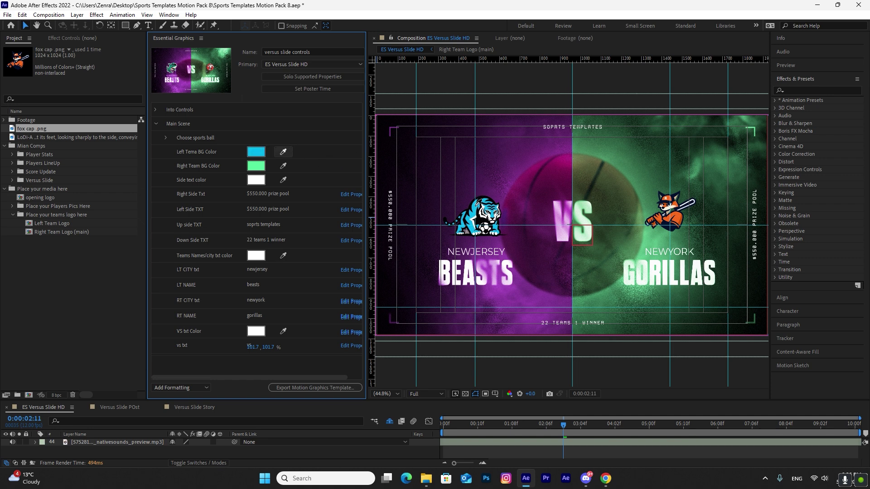
{"action": "left_click", "coordinate": [475, 207]}
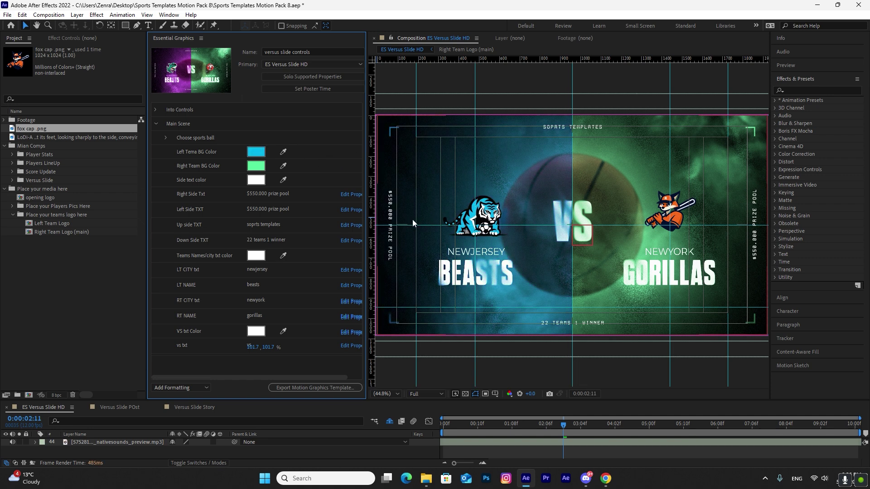
{"action": "left_click", "coordinate": [283, 166]}
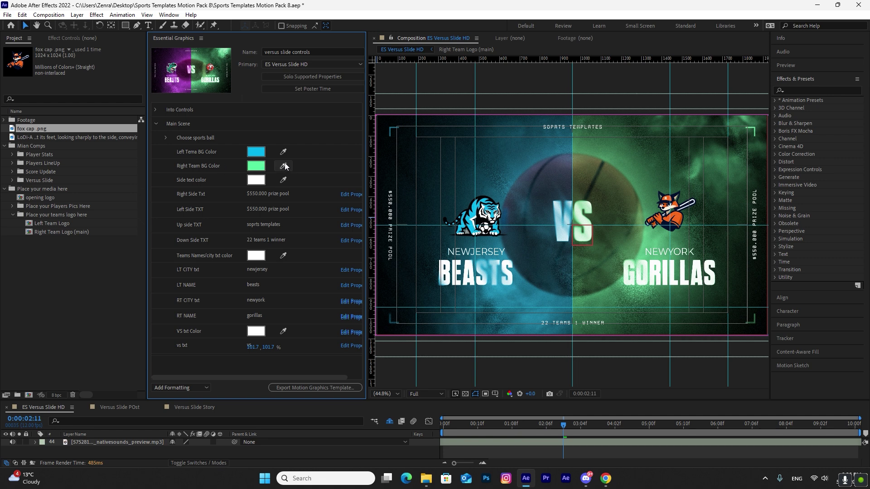
{"action": "left_click", "coordinate": [684, 215]}
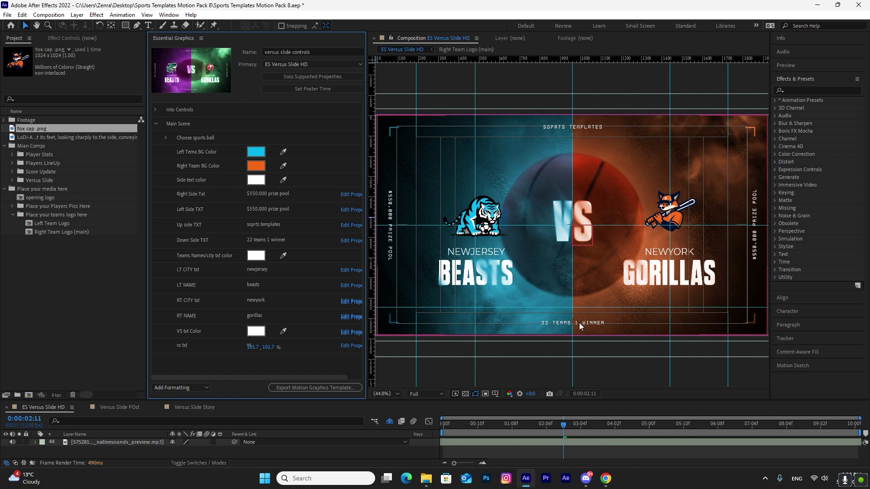
Try a bright red side text colour on the versus slide and undo the change
{"action": "left_click", "coordinate": [253, 180]}
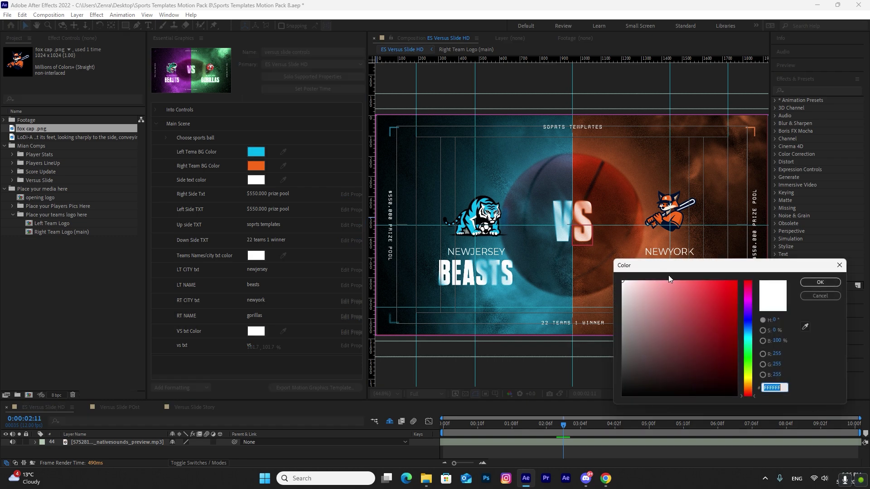
{"action": "left_click", "coordinate": [719, 281]}
{"action": "left_click", "coordinate": [811, 285]}
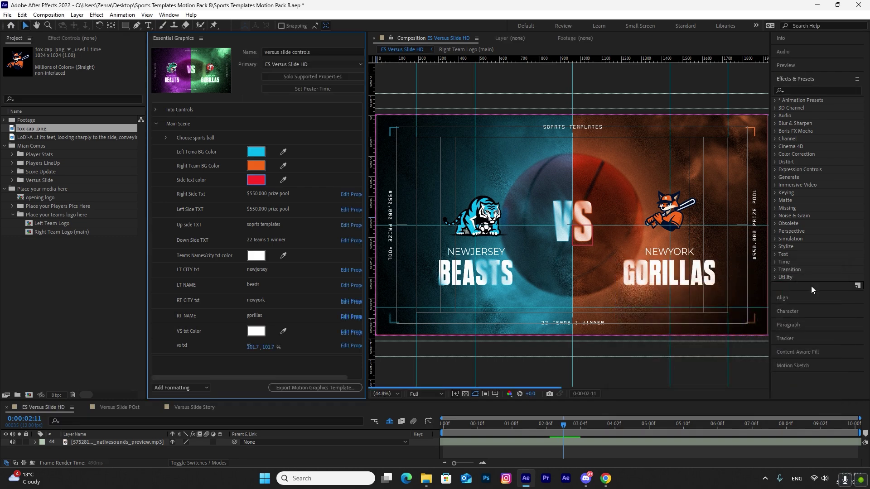
{"action": "key", "text": "ctrl+z"}
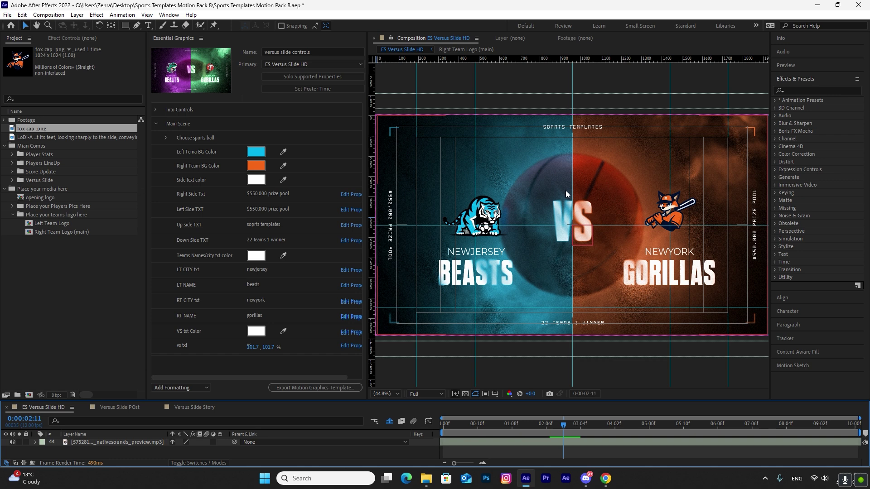
Set the versus slide's right side text to "right text side" and its left side text to "left text side"
{"action": "double_click", "coordinate": [298, 195]}
{"action": "key", "text": "ctrl+a"}
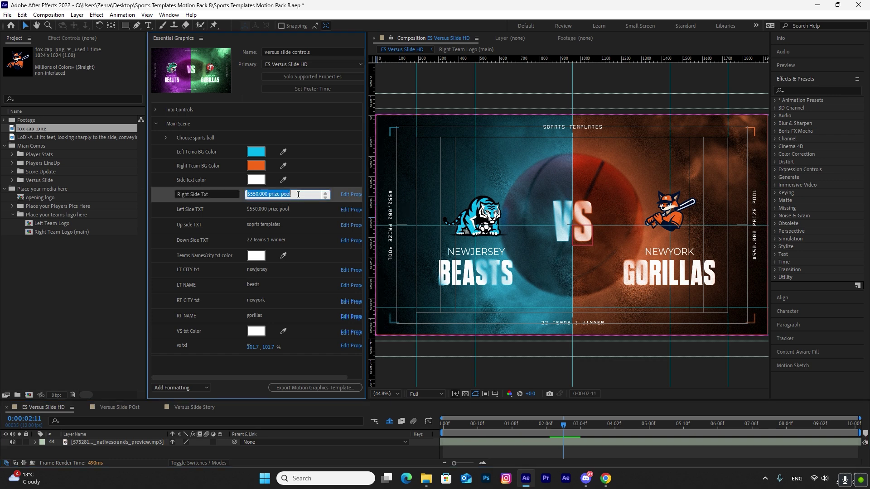
{"action": "type", "text": "right text side"}
{"action": "double_click", "coordinate": [301, 211]}
{"action": "key", "text": "ctrl+a"}
{"action": "key", "text": "BackSpace"}
{"action": "type", "text": "lef"}
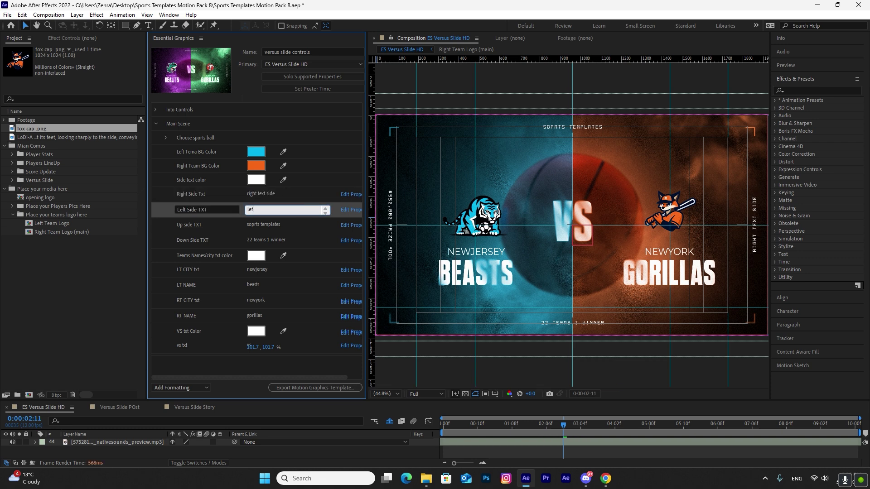
{"action": "type", "text": "t text side"}
Set the versus slide's upper text to "up text side" and its lower text to "down text side"
{"action": "double_click", "coordinate": [302, 225]}
{"action": "key", "text": "ctrl+a"}
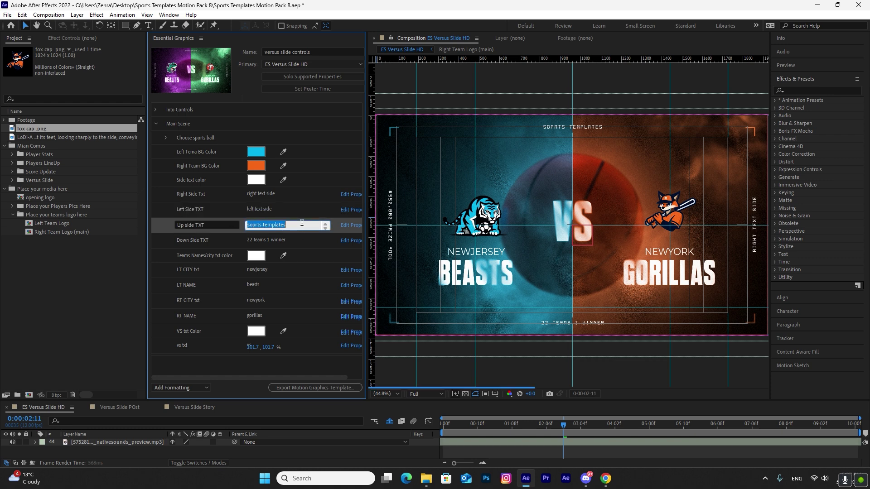
{"action": "type", "text": "up tex"}
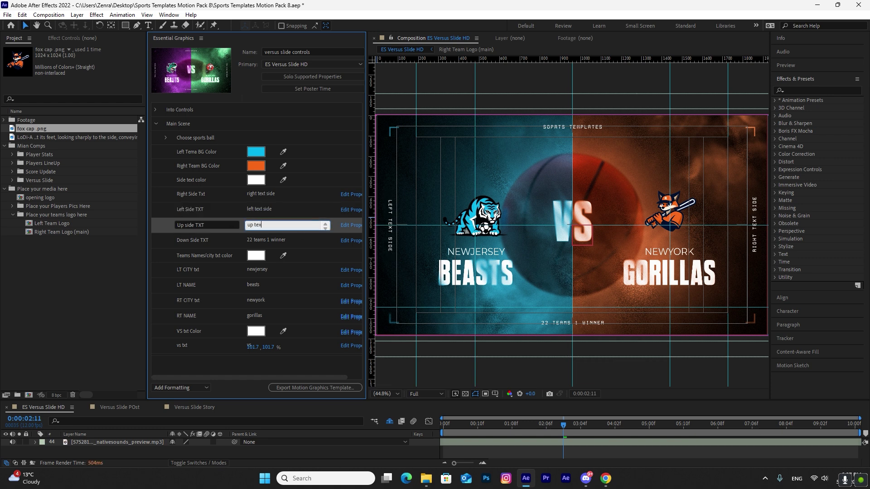
{"action": "type", "text": "t side"}
{"action": "left_click", "coordinate": [295, 242]}
{"action": "type", "text": "d"}
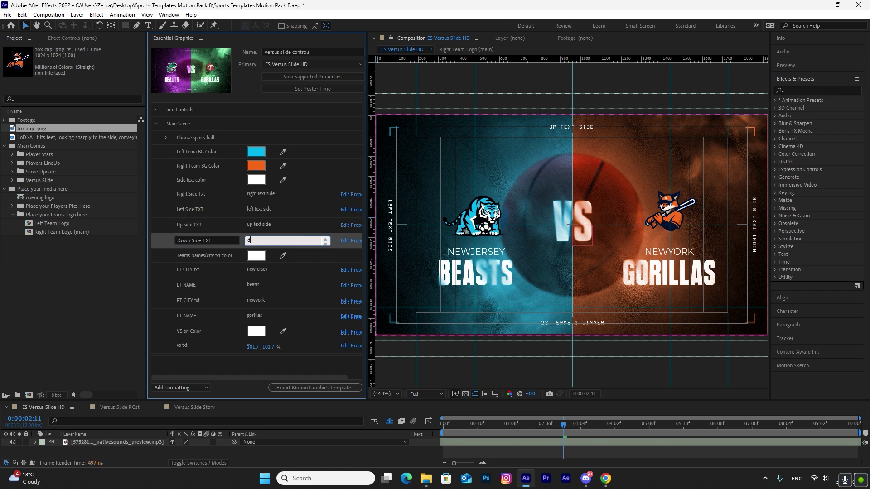
{"action": "type", "text": "own text side"}
{"action": "left_click", "coordinate": [329, 400]}
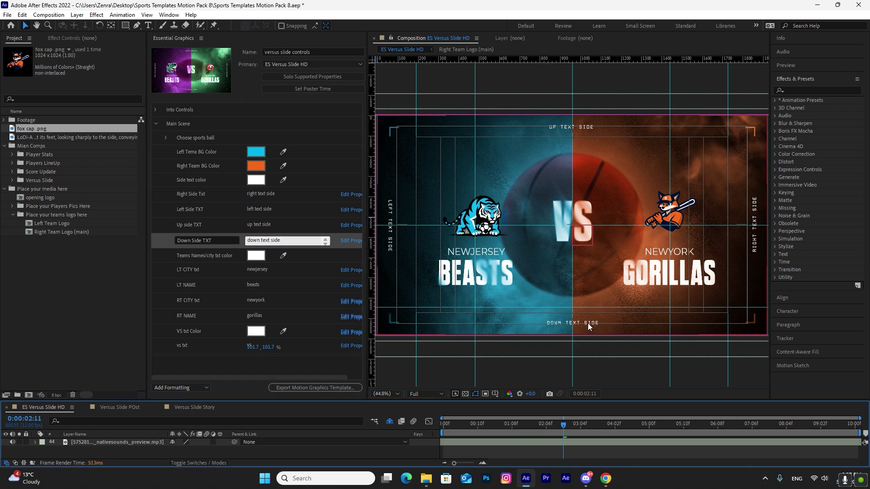
Check the new side texts in Versus Slide POst and the whole frame of Versus Slide Story, and return to ES Versus Slide HD
{"action": "left_click", "coordinate": [126, 408]}
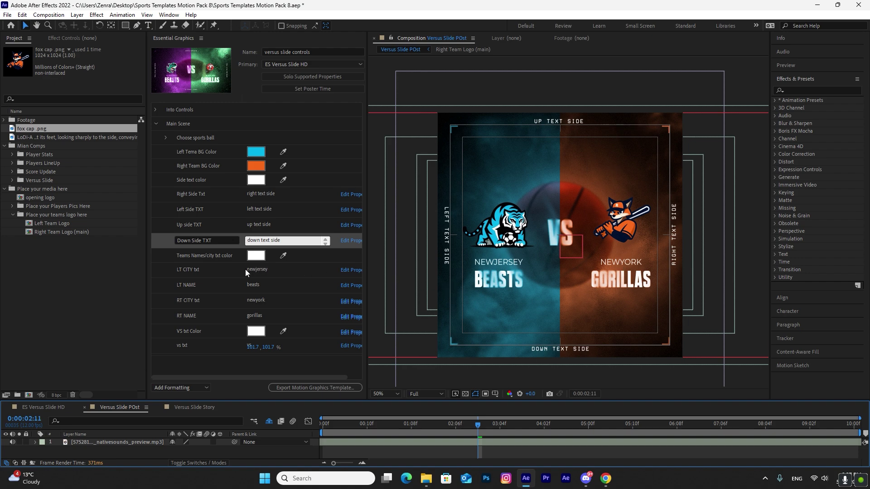
{"action": "left_click", "coordinate": [177, 409]}
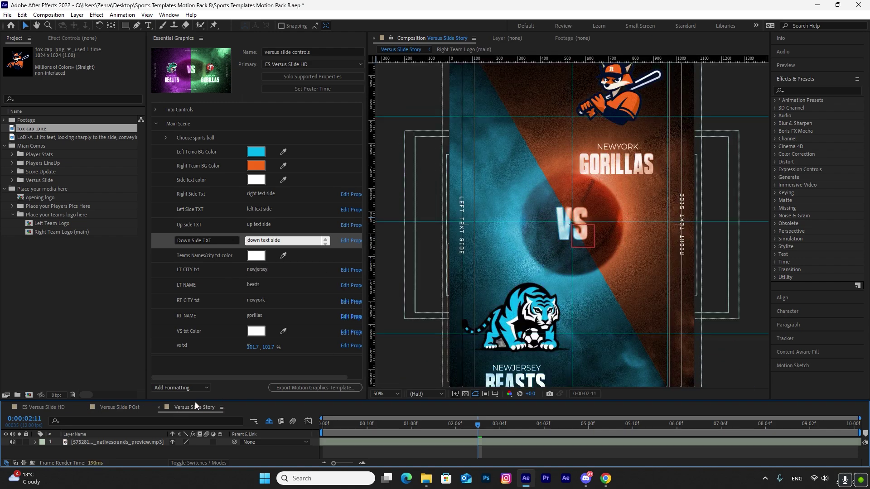
{"action": "left_click", "coordinate": [385, 393]}
{"action": "left_click", "coordinate": [396, 229]}
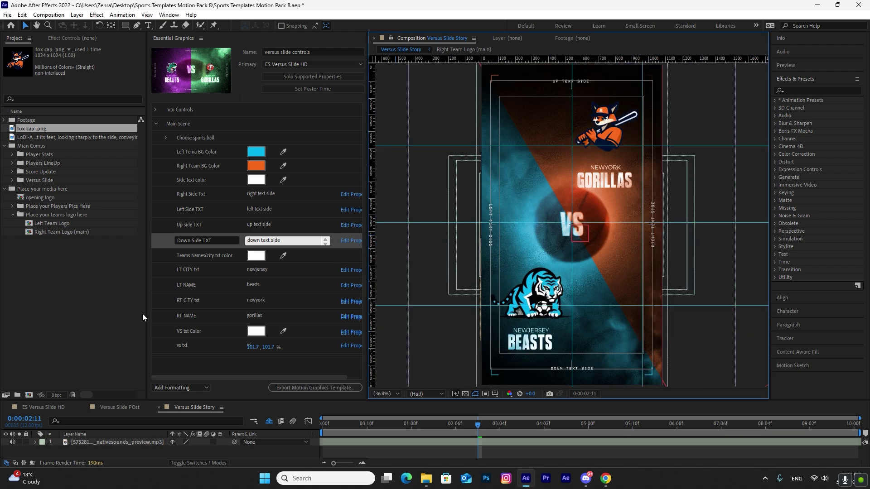
{"action": "left_click", "coordinate": [30, 407]}
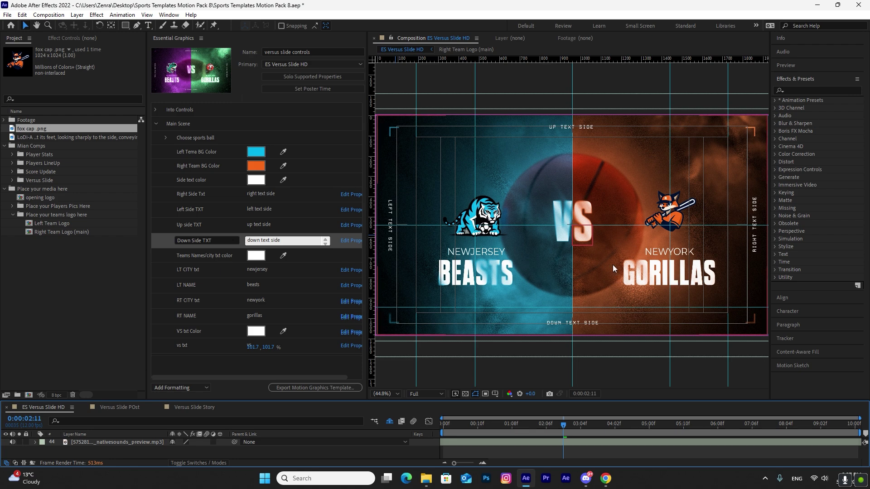
Try red for the team names and city text colour and undo the change
{"action": "left_click", "coordinate": [256, 256]}
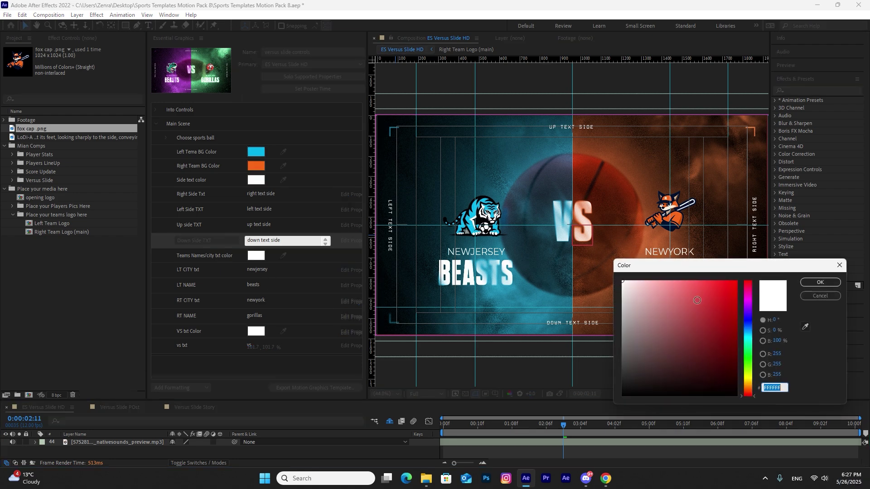
{"action": "left_click", "coordinate": [725, 278]}
{"action": "left_click", "coordinate": [823, 283]}
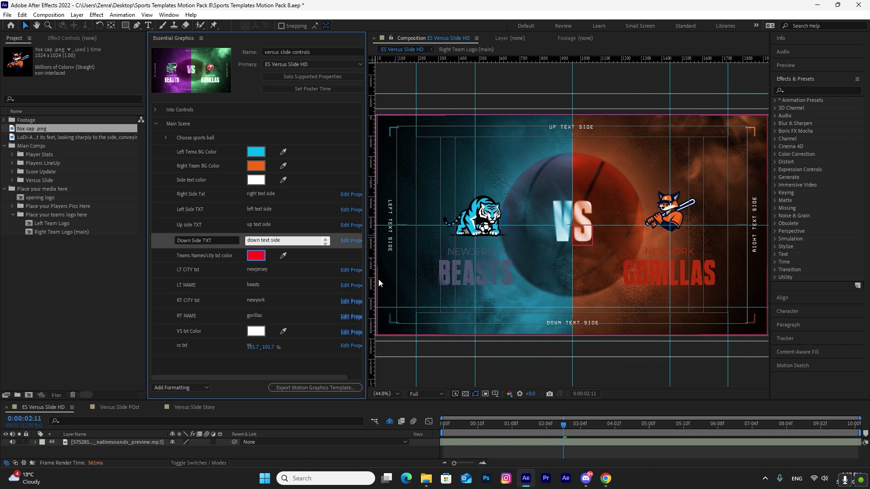
{"action": "key", "text": "ctrl+z"}
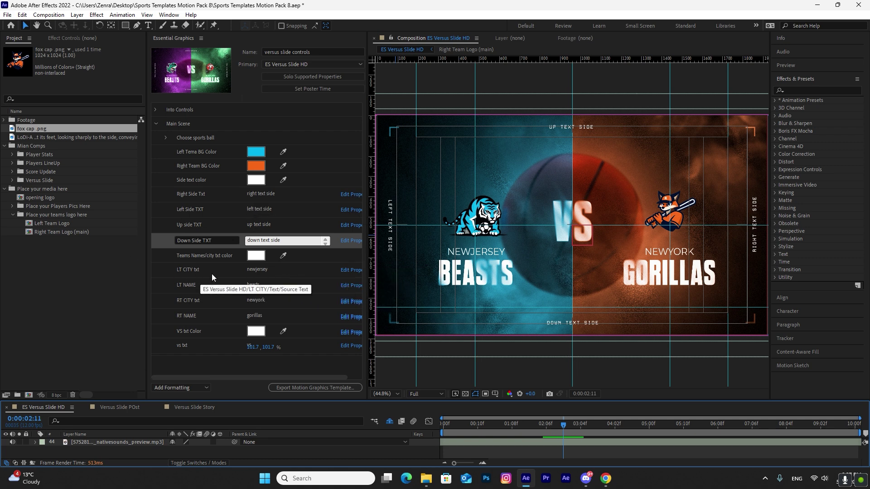
Set the left team's city text to "boston" and its name to "tigers"
{"action": "left_click", "coordinate": [285, 271]}
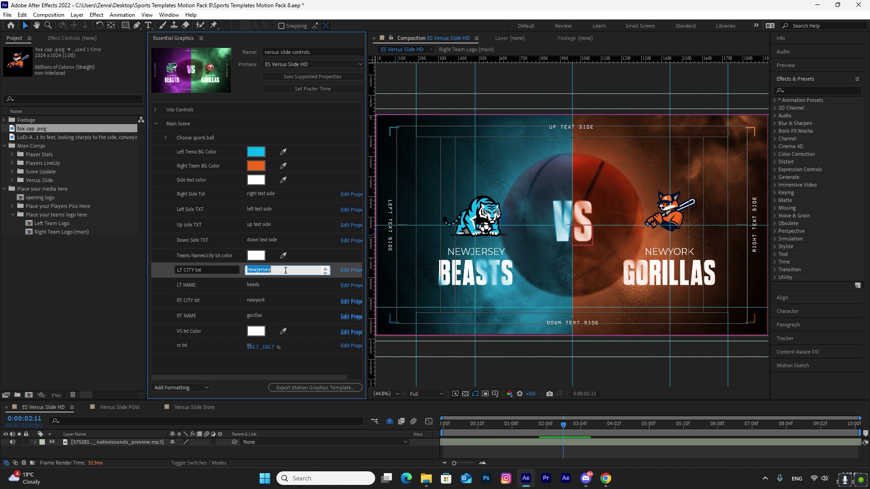
{"action": "type", "text": "boston"}
{"action": "left_click", "coordinate": [268, 283]}
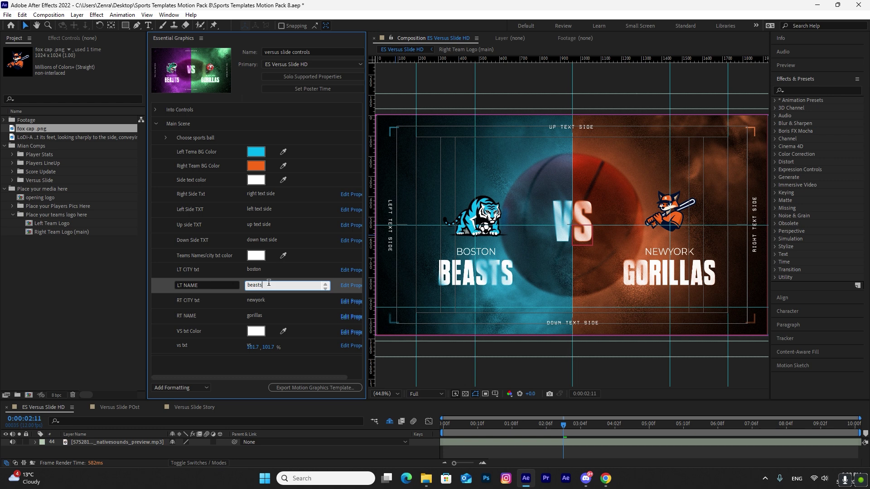
{"action": "double_click", "coordinate": [269, 283]}
{"action": "type", "text": "tigers"}
{"action": "left_click", "coordinate": [273, 457]}
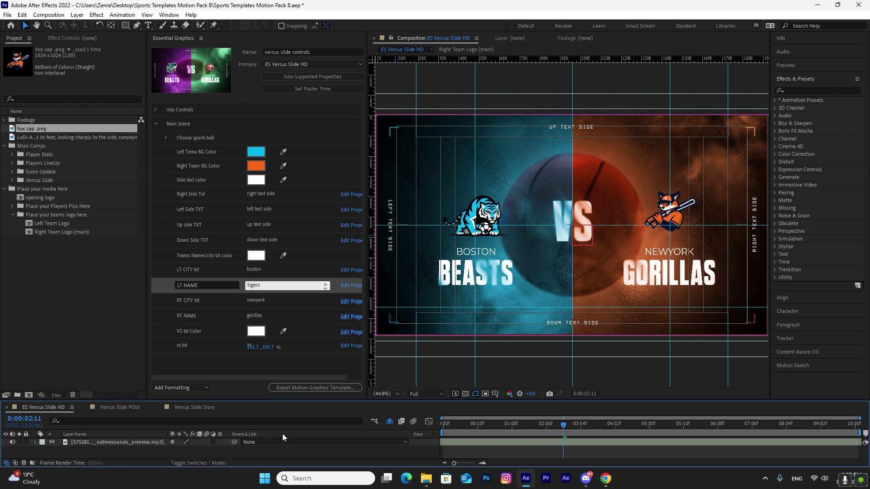
Set the right team's city text to "chicago" and its name to "foxes"
{"action": "left_click", "coordinate": [274, 299]}
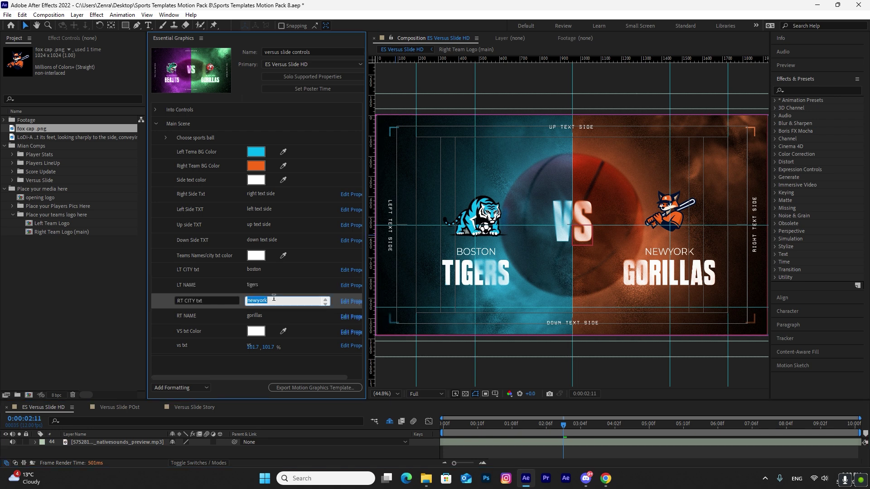
{"action": "type", "text": "chicago"}
{"action": "left_click", "coordinate": [281, 317]}
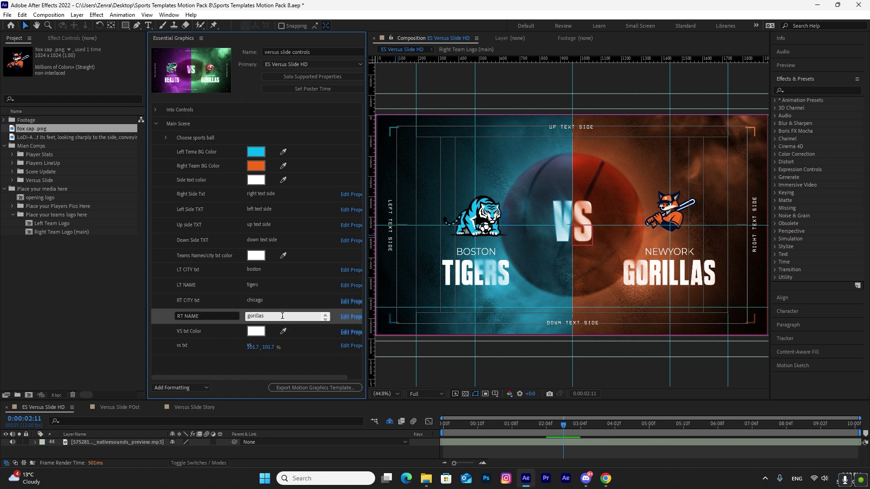
{"action": "double_click", "coordinate": [282, 315]}
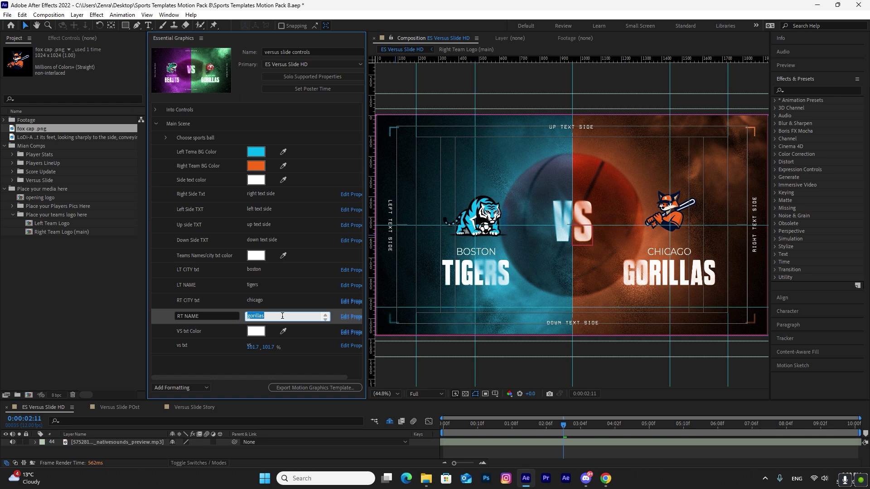
{"action": "type", "text": "foxes"}
{"action": "left_click", "coordinate": [319, 414]}
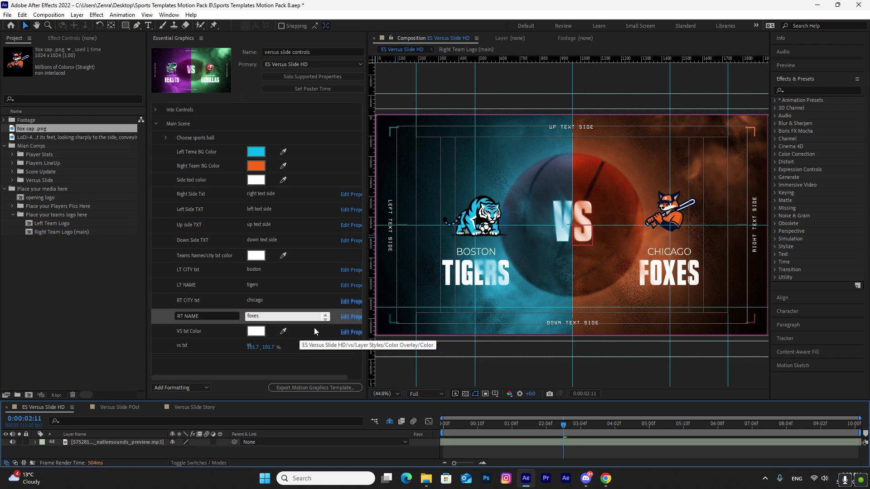
{"action": "left_click", "coordinate": [221, 361]}
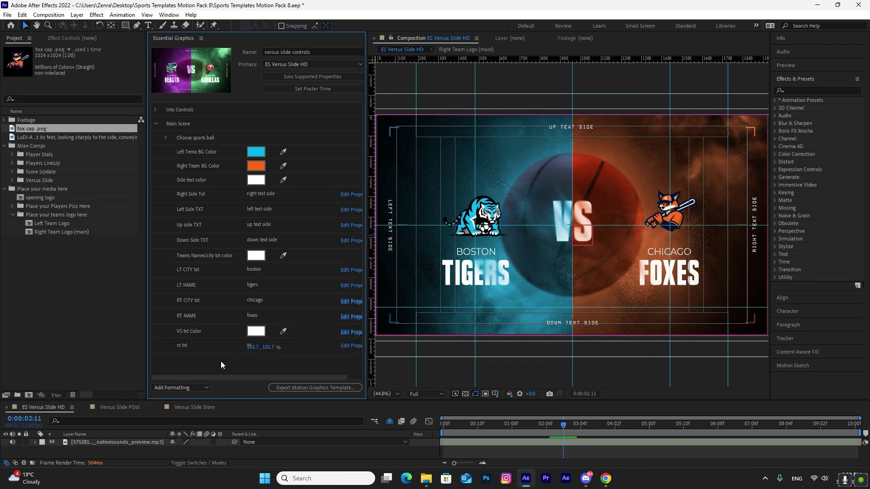
Try a red colour for the central VS text
{"action": "left_click", "coordinate": [265, 332]}
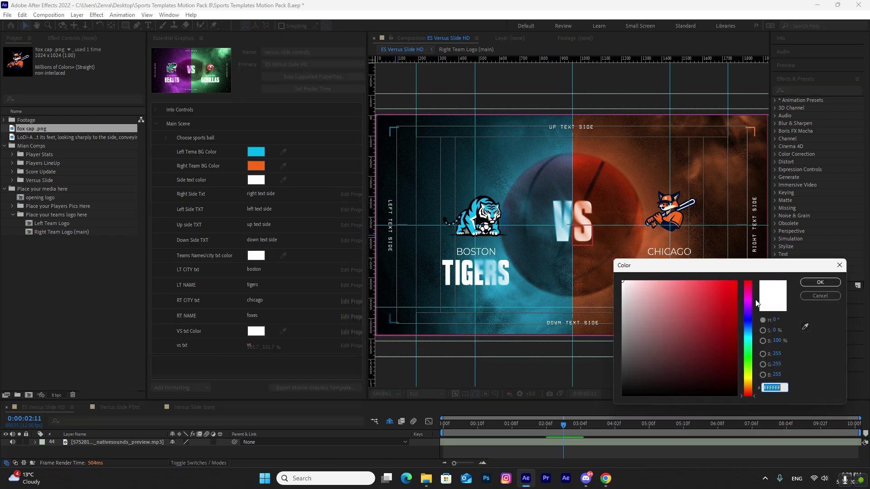
{"action": "left_click", "coordinate": [718, 287]}
{"action": "left_click", "coordinate": [817, 282]}
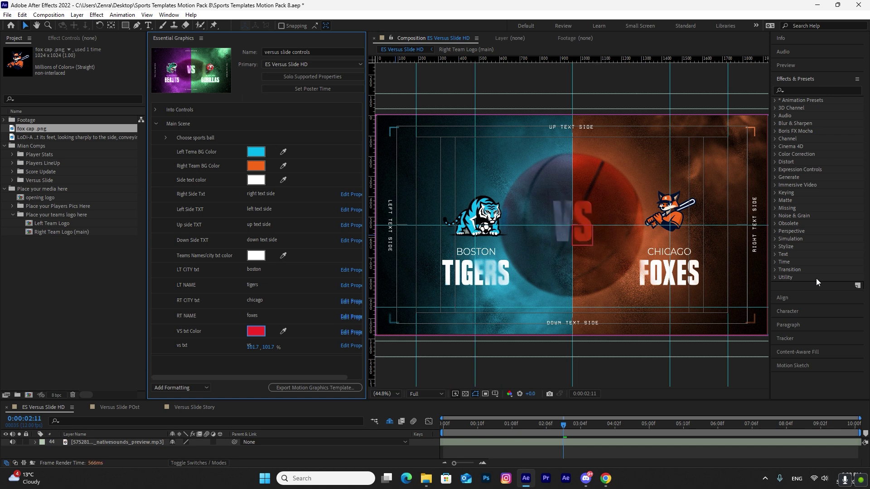
Try "text" and "texto" as the central versus text, and set it back to "vs"
{"action": "left_click", "coordinate": [257, 347]}
{"action": "type", "text": "fssf"}
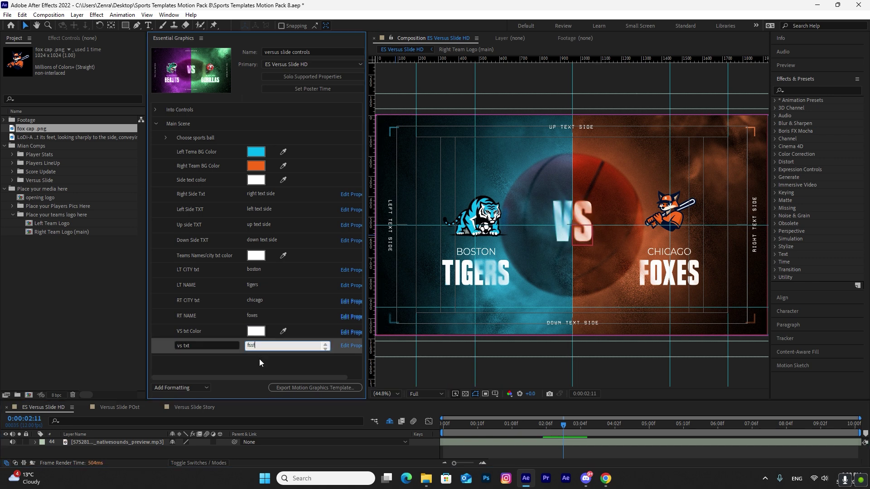
{"action": "key", "text": "BackSpace"}
{"action": "key", "text": "BackSpace"}
{"action": "key", "text": "BackSpace"}
{"action": "key", "text": "BackSpace"}
{"action": "type", "text": "text"}
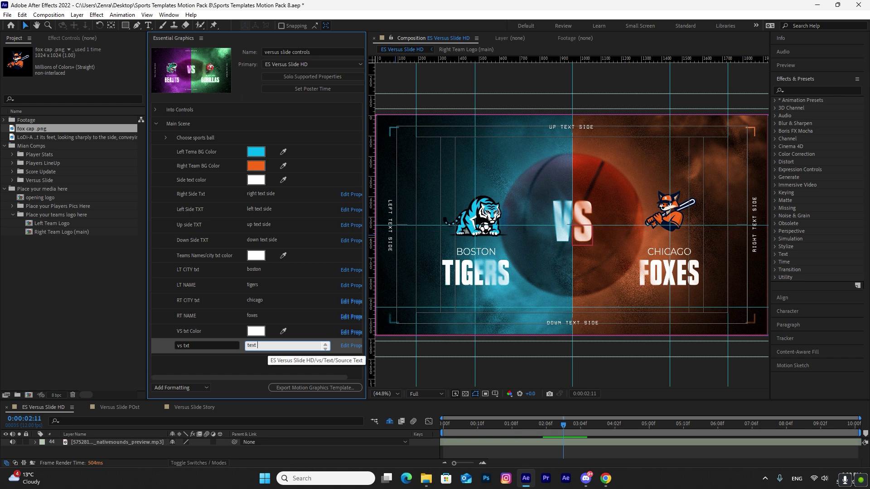
{"action": "left_click", "coordinate": [268, 368]}
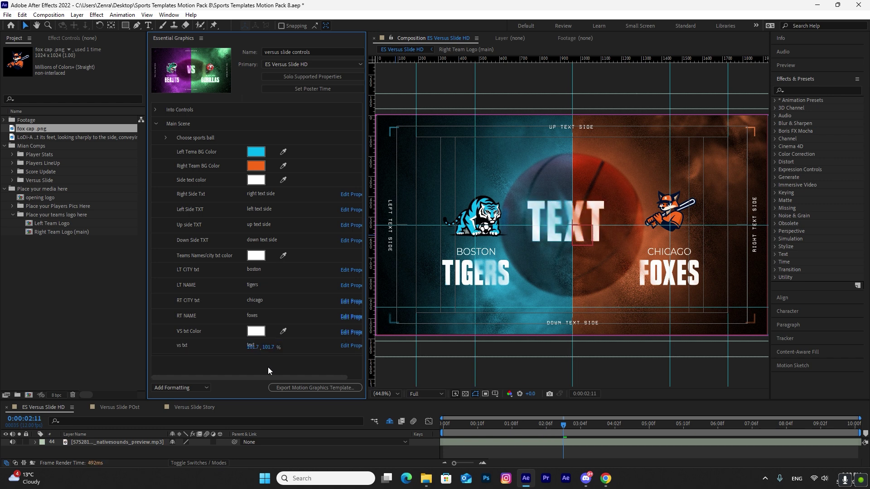
{"action": "left_click", "coordinate": [274, 345]}
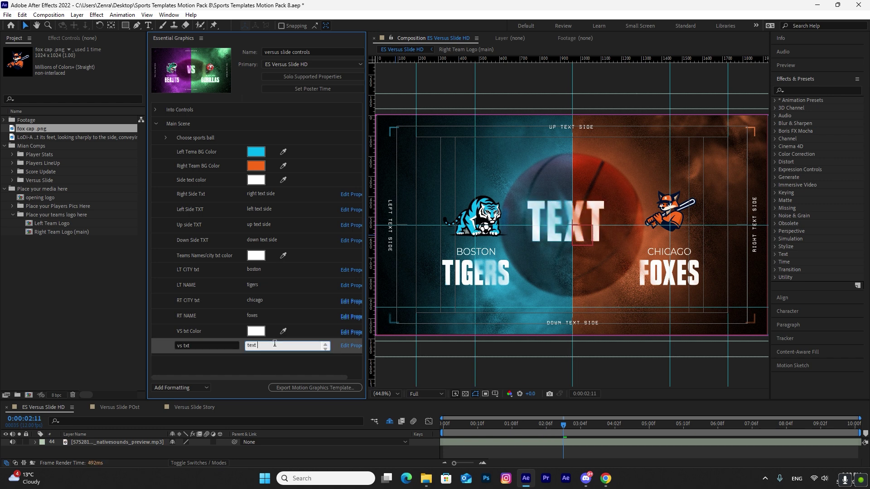
{"action": "type", "text": "o"}
{"action": "left_click", "coordinate": [266, 357]}
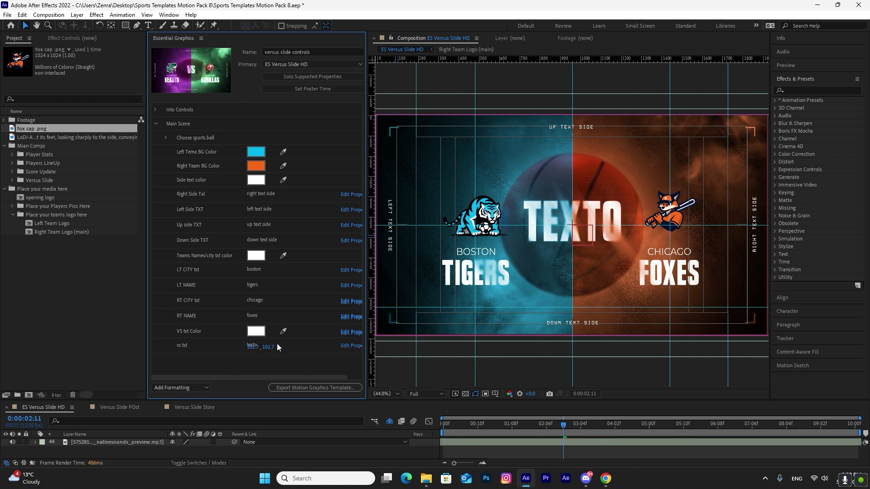
{"action": "left_click", "coordinate": [277, 345]}
{"action": "type", "text": "vs"}
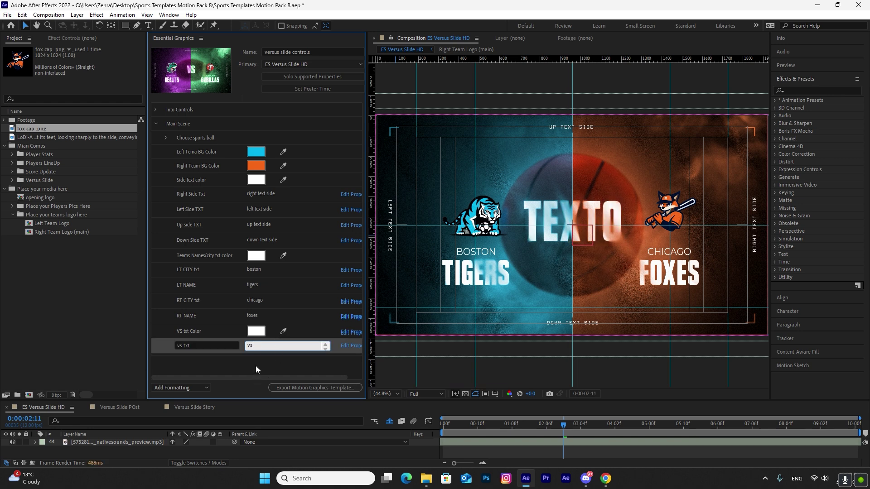
{"action": "left_click", "coordinate": [256, 365]}
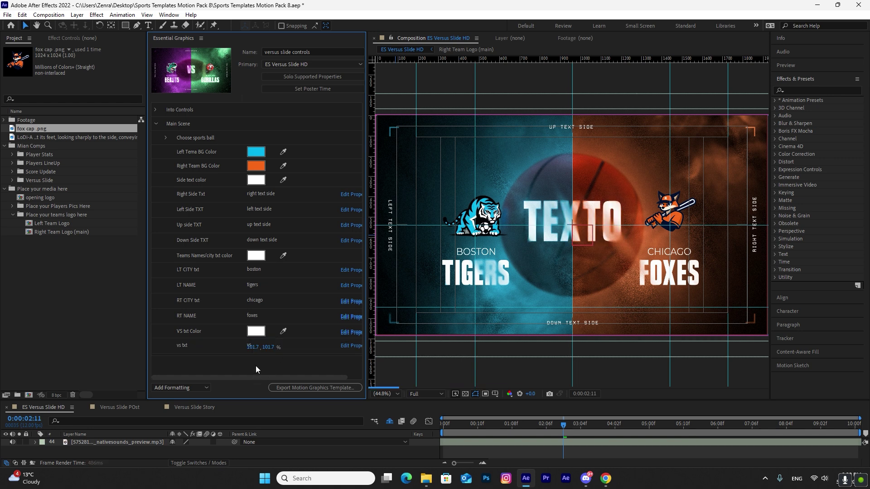
Check the new team and city names in Versus Slide POst and Versus Slide Story
{"action": "left_click", "coordinate": [116, 406]}
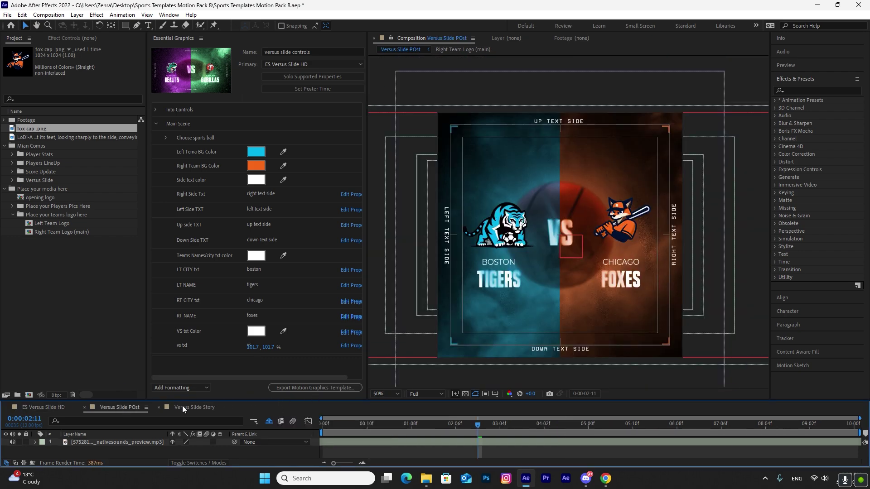
{"action": "left_click", "coordinate": [182, 406]}
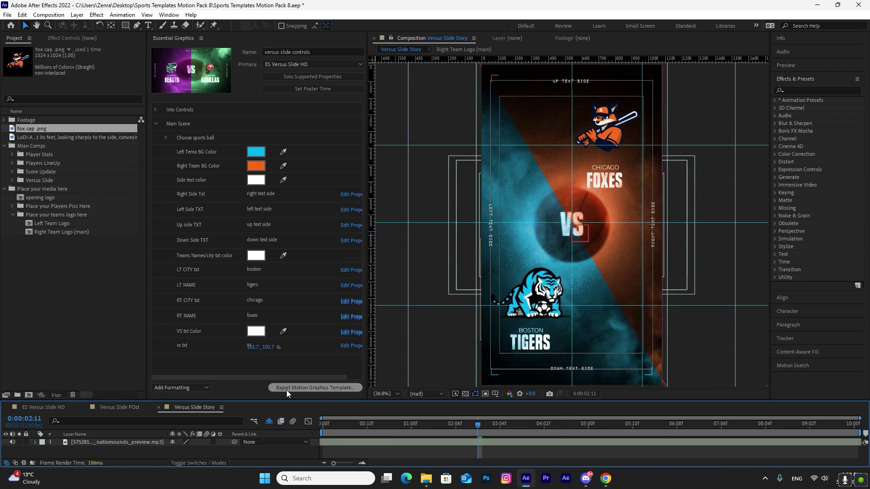
Review the customized versus slide in the Versus Slide POst and ES Versus Slide HD compositions
{"action": "left_click", "coordinate": [110, 407]}
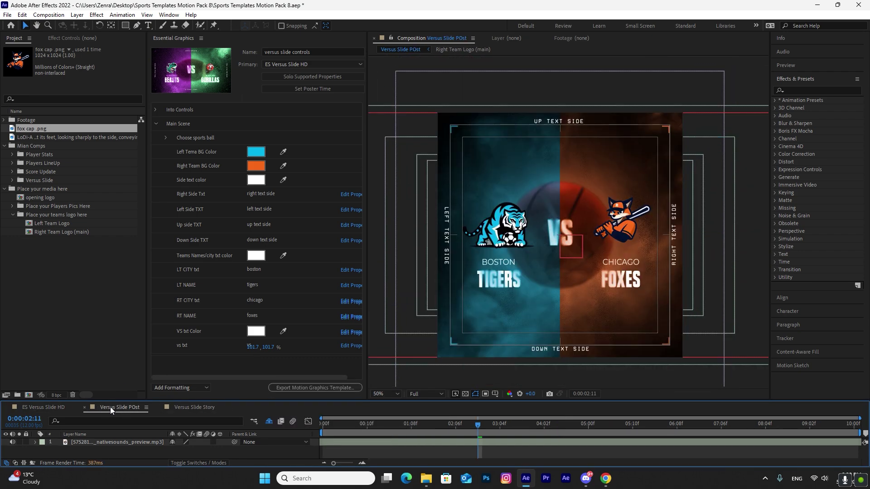
{"action": "left_click", "coordinate": [50, 408]}
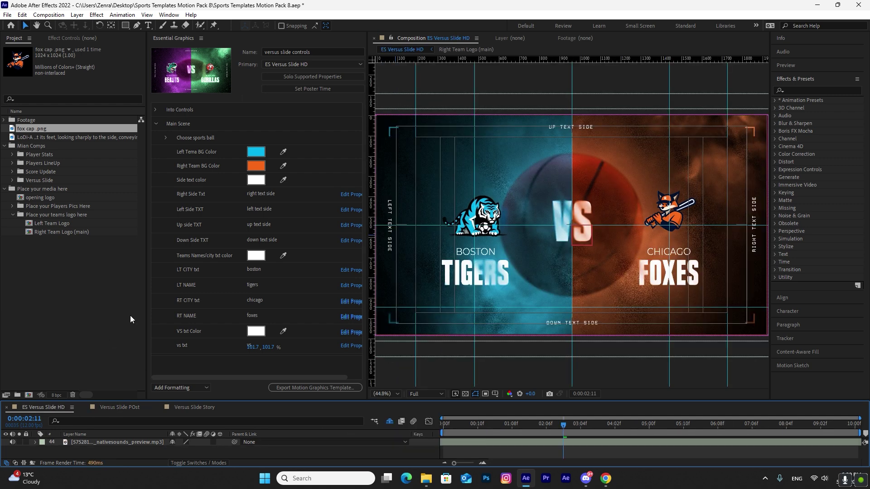
{"action": "left_click", "coordinate": [156, 123]}
{"action": "left_click", "coordinate": [157, 124]}
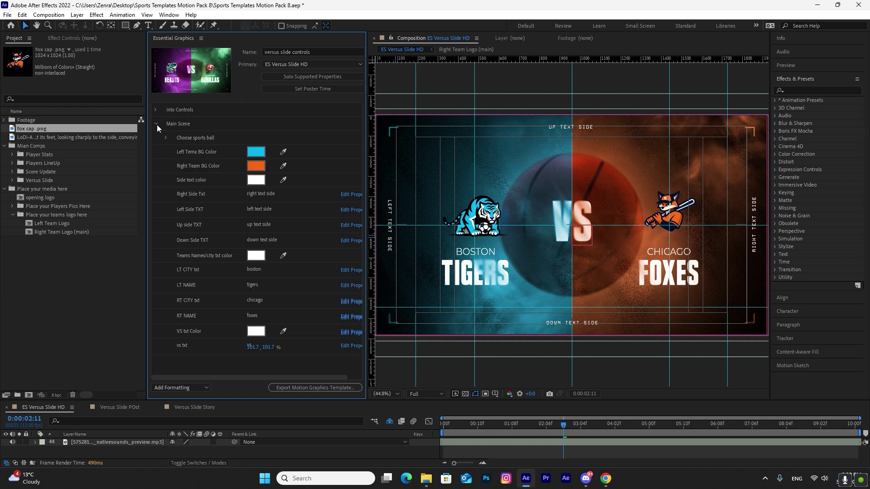
{"action": "left_click", "coordinate": [76, 349]}
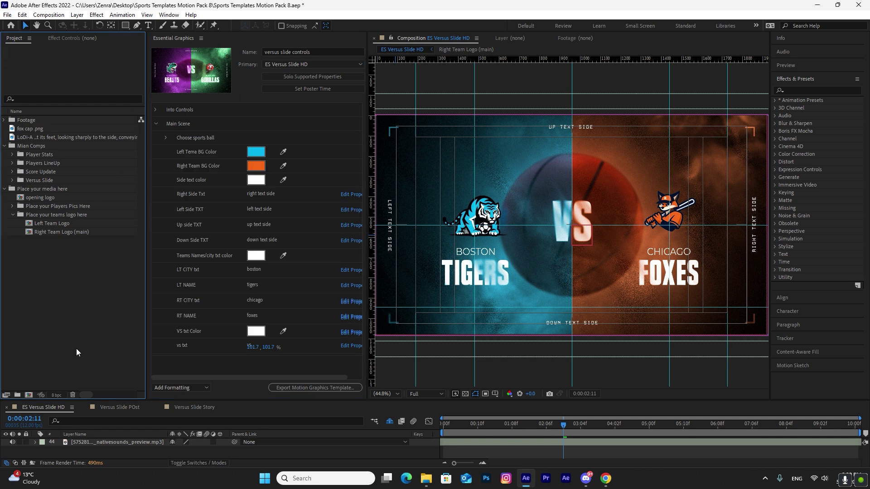
Collapse the Main Scene controls and, in an enlarged timeline, move the ES Versus Slide HD playhead to 0:00:04:05
{"action": "left_click", "coordinate": [155, 124]}
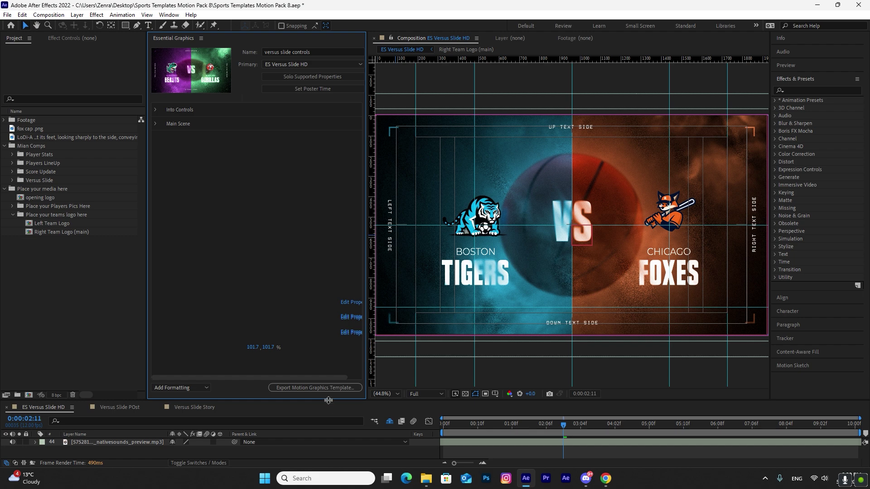
{"action": "left_click_drag", "start_coordinate": [328, 401], "coordinate": [341, 343]}
{"action": "left_click_drag", "start_coordinate": [450, 369], "coordinate": [624, 369]}
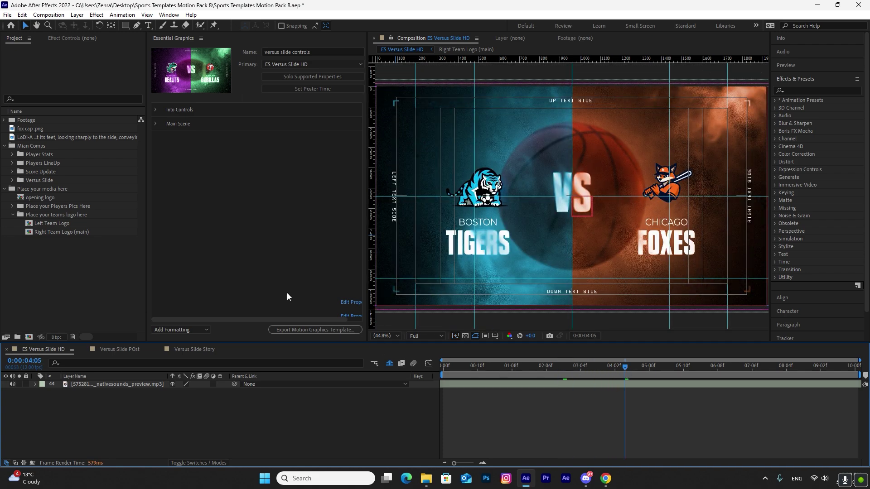
Send the ES Versus Slide HD composition to the Adobe Media Encoder queue
{"action": "left_click", "coordinate": [49, 15]}
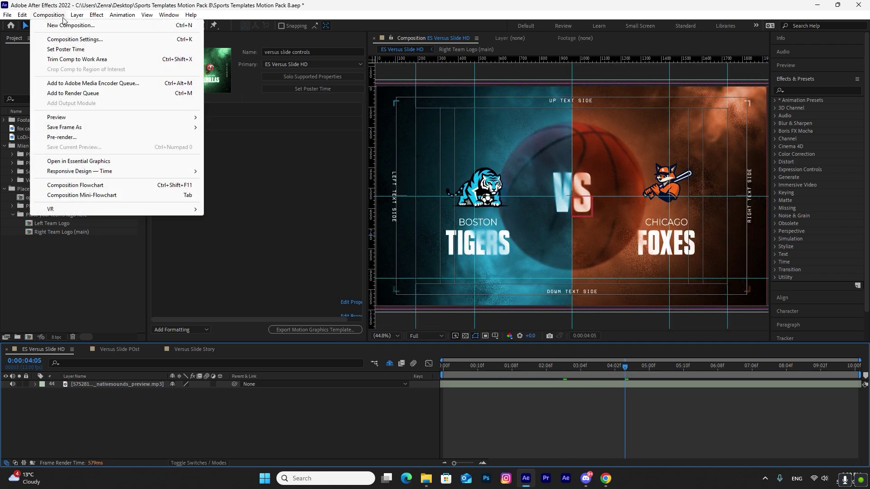
{"action": "left_click", "coordinate": [115, 85]}
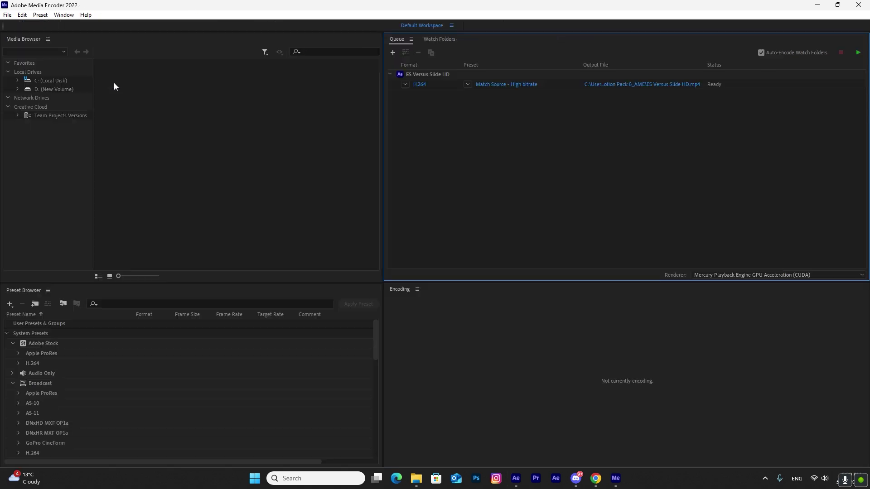